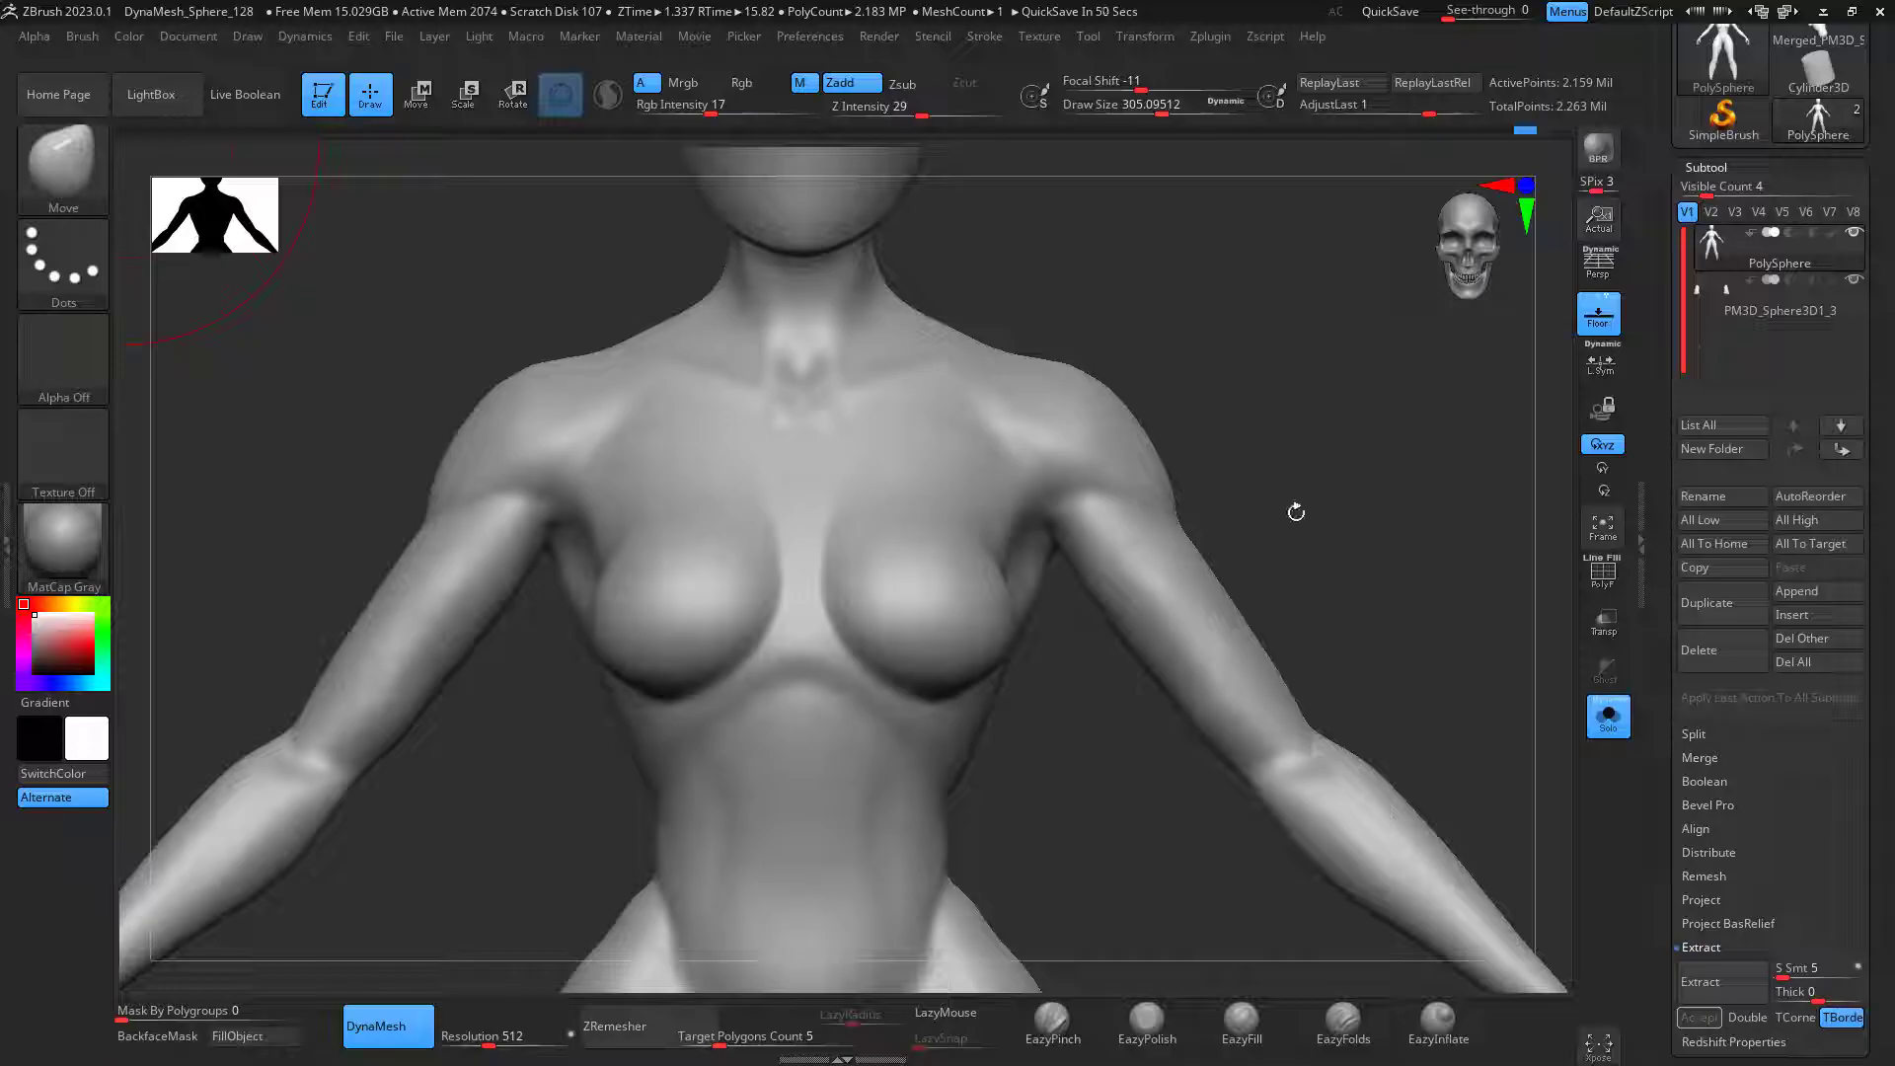
Step: Mask the chest, waist and upper arms of the body in the shape of a short-sleeved, V-neck shirt
{"action": "mouse_move", "coordinate": [1321, 509]}
{"action": "right_mouse_down", "text": "ctrl"}
{"action": "mouse_move", "coordinate": [1329, 494]}
{"action": "mouse_move", "coordinate": [1323, 516]}
{"action": "right_mouse_up", "text": "ctrl"}
{"action": "right_click_drag", "start_coordinate": [1284, 485], "coordinate": [1323, 462], "text": "alt"}
{"action": "mouse_move", "coordinate": [1195, 445]}
{"action": "left_mouse_down", "text": "ctrl"}
{"action": "mouse_move", "coordinate": [1074, 564]}
{"action": "mouse_move", "coordinate": [927, 779]}
{"action": "mouse_move", "coordinate": [796, 635]}
{"action": "mouse_move", "coordinate": [768, 434]}
{"action": "mouse_move", "coordinate": [842, 381]}
{"action": "mouse_move", "coordinate": [1208, 281]}
{"action": "mouse_move", "coordinate": [750, 296]}
{"action": "left_mouse_up", "text": "ctrl"}
{"action": "left_click_drag", "start_coordinate": [1408, 541], "coordinate": [1382, 477]}
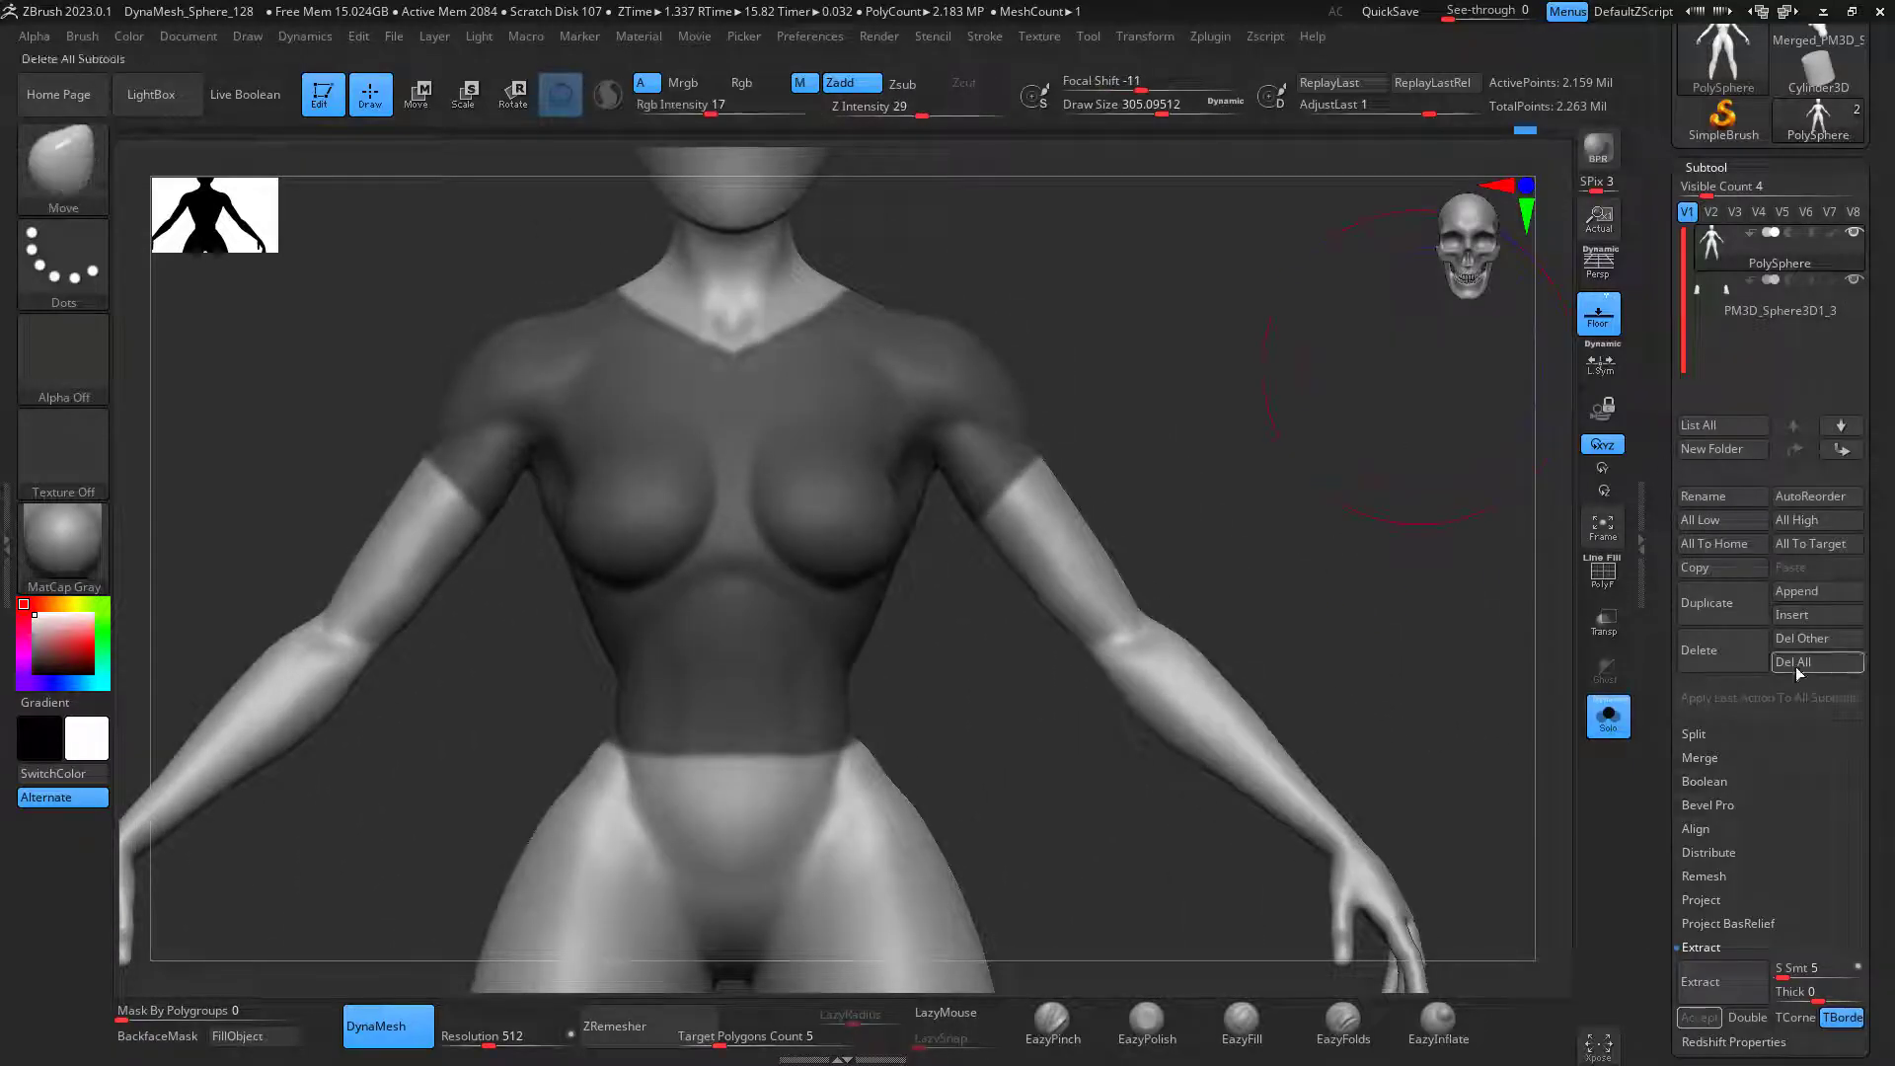
Step: Extract the masked area as a separate shirt subtool with zero thickness and accept it
{"action": "scroll", "coordinate": [1874, 820], "scroll_direction": "down", "scroll_amount": 3}
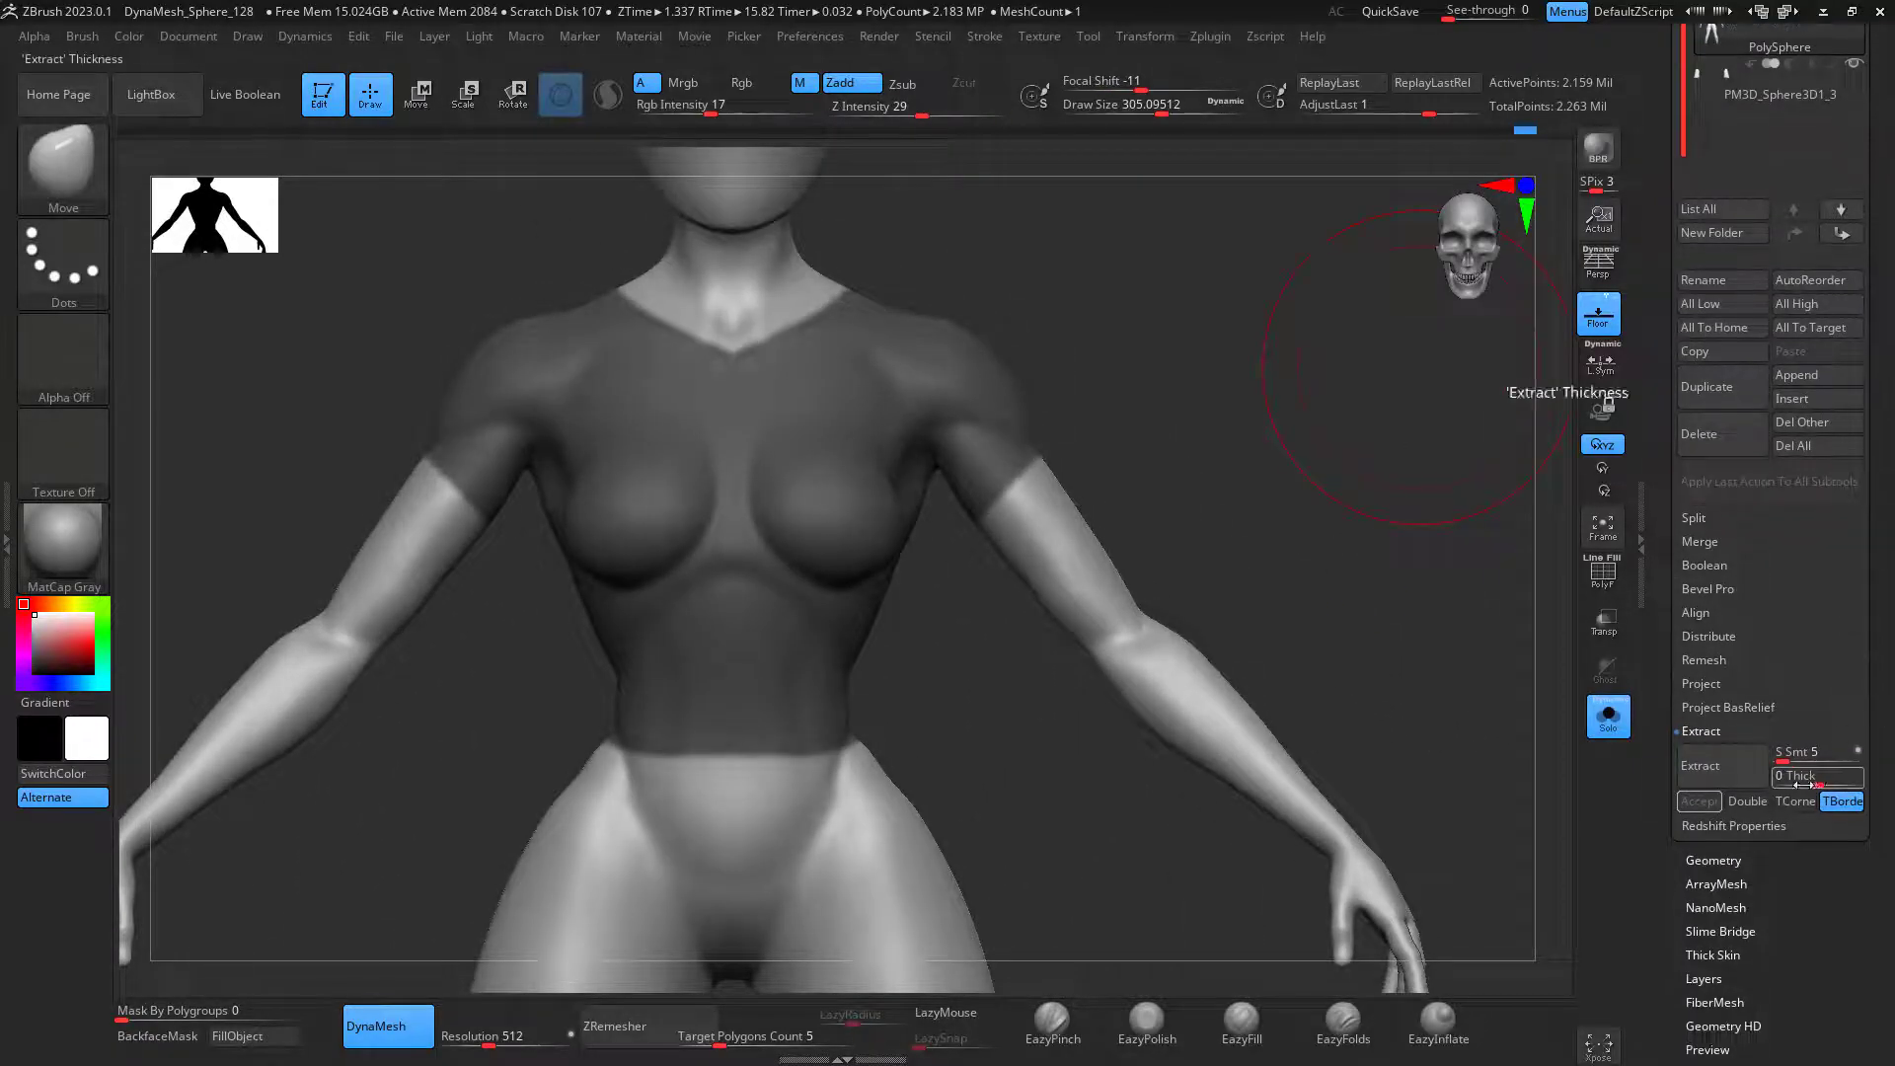
{"action": "left_click", "coordinate": [1717, 1050]}
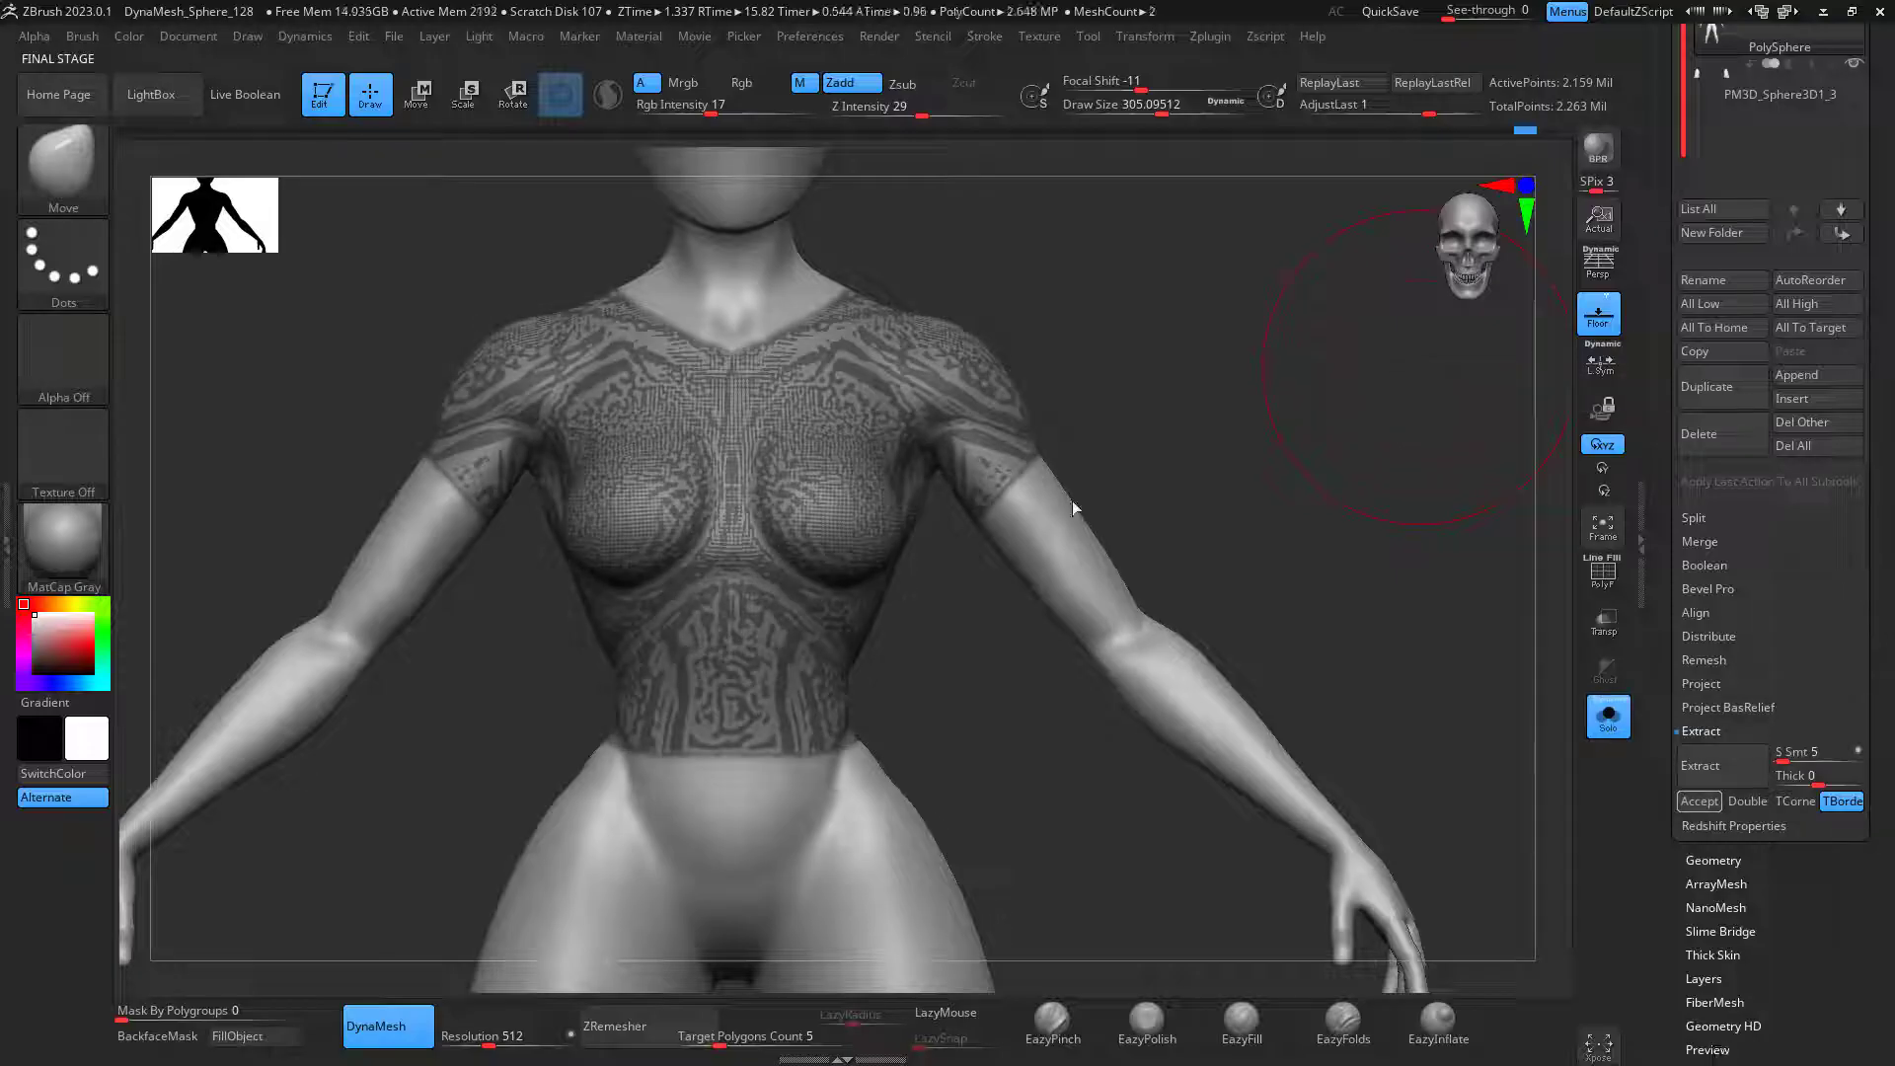
{"action": "left_click", "coordinate": [1719, 803]}
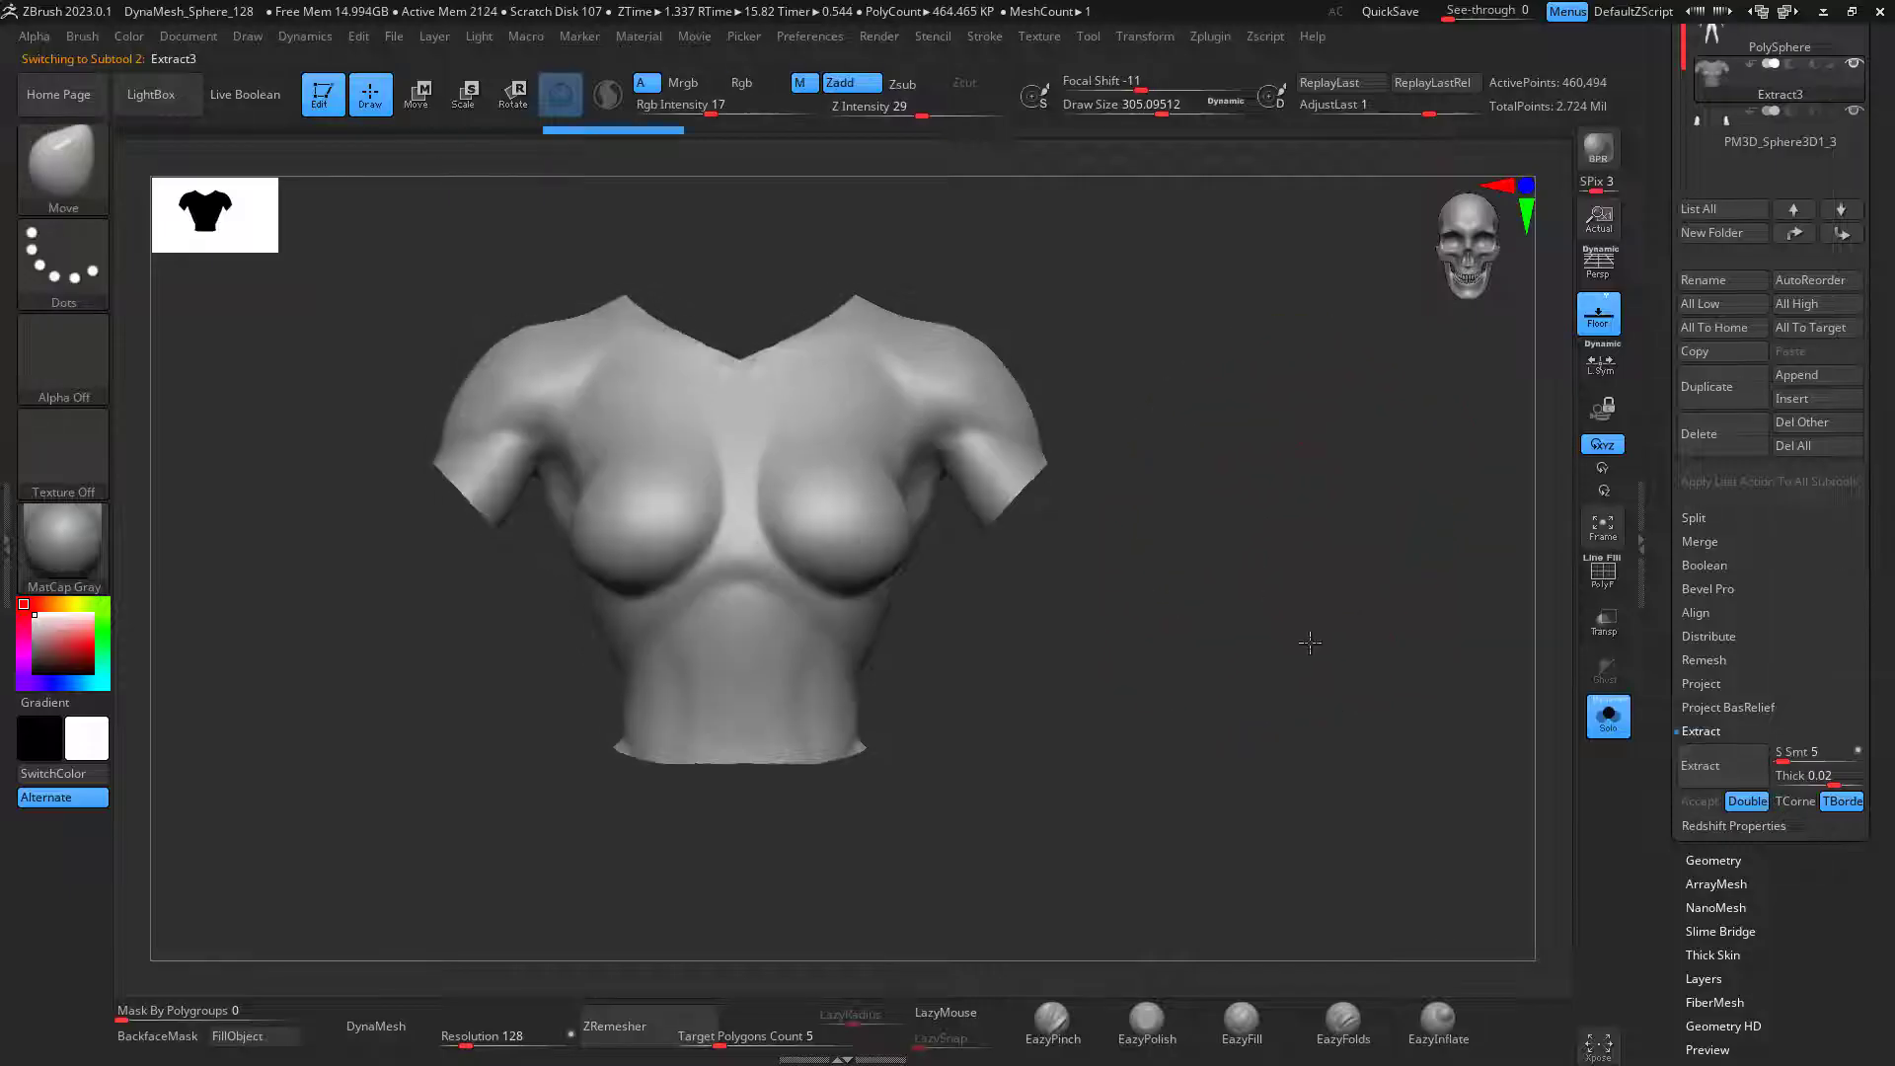
Step: Remesh the extracted shirt with ZRemesher at a target polygon count of 1
{"action": "left_click_drag", "start_coordinate": [1336, 664], "coordinate": [1418, 718]}
{"action": "left_click_drag", "start_coordinate": [1886, 730], "coordinate": [1880, 513]}
{"action": "left_click", "coordinate": [1714, 623]}
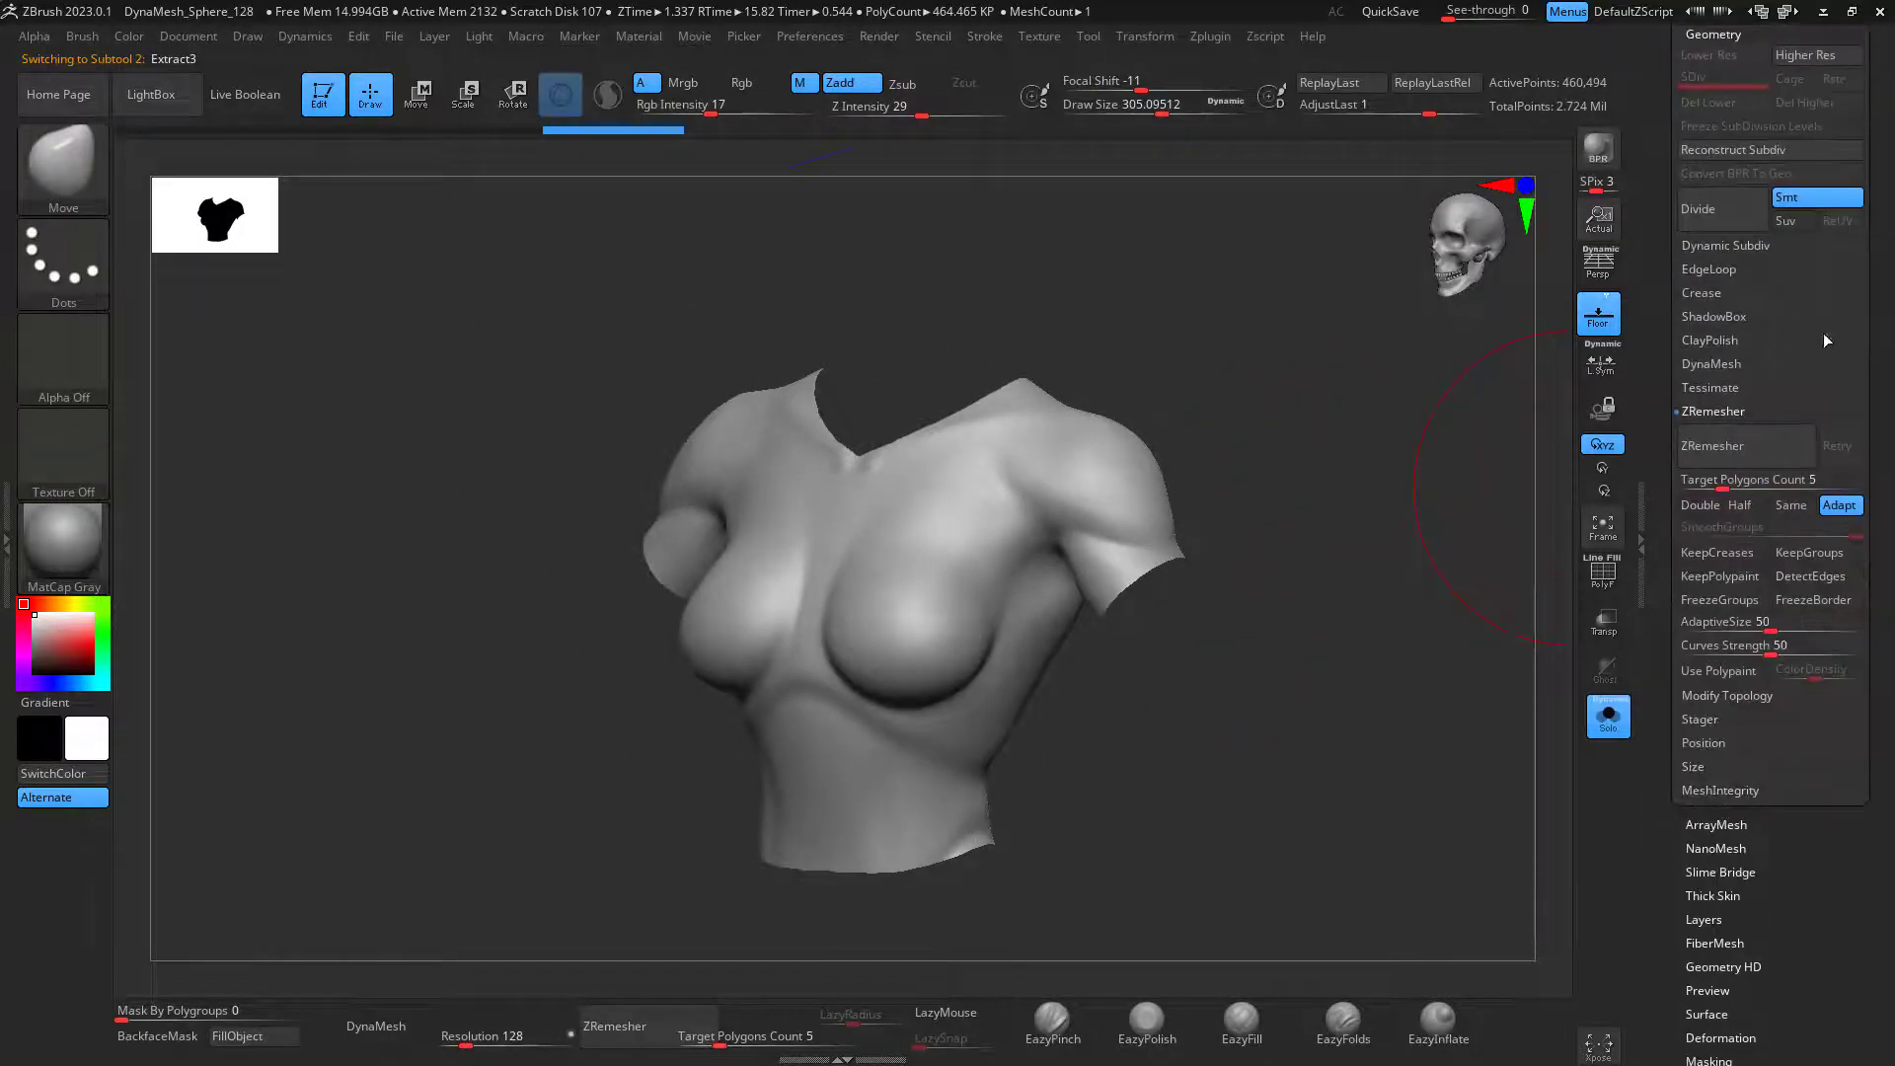
{"action": "left_click", "coordinate": [1771, 481]}
{"action": "type", "text": "1"}
{"action": "left_click", "coordinate": [1744, 444]}
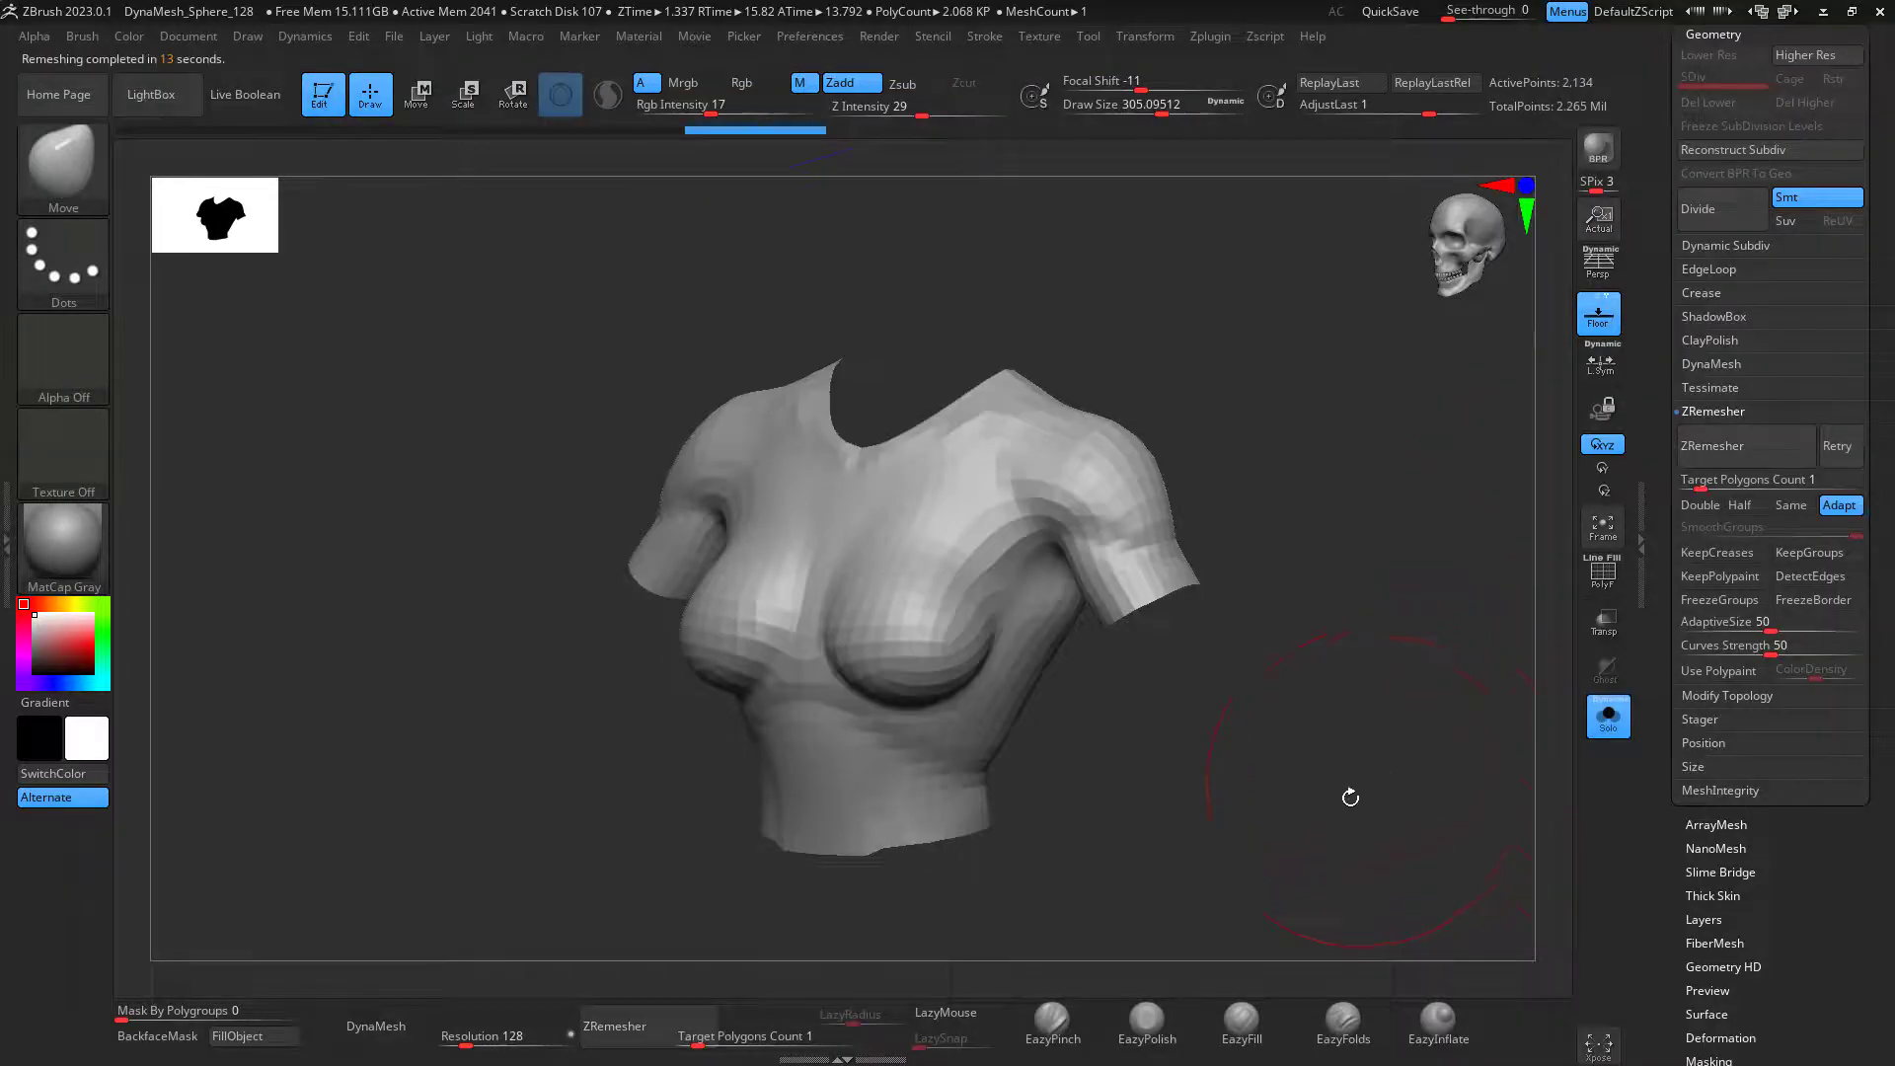
Step: Display the shirt's wireframe and smooth its mesh and edges with the Polish By Features deformation
{"action": "left_click_drag", "start_coordinate": [1342, 799], "coordinate": [1429, 751]}
{"action": "left_click", "coordinate": [1602, 574]}
{"action": "mouse_move", "coordinate": [1569, 779]}
{"action": "left_mouse_down"}
{"action": "mouse_move", "coordinate": [1445, 639]}
{"action": "mouse_move", "coordinate": [1010, 525]}
{"action": "left_mouse_up"}
{"action": "mouse_move", "coordinate": [1264, 760]}
{"action": "left_mouse_down"}
{"action": "mouse_move", "coordinate": [1156, 786]}
{"action": "mouse_move", "coordinate": [1229, 857]}
{"action": "mouse_move", "coordinate": [1318, 534]}
{"action": "left_mouse_up"}
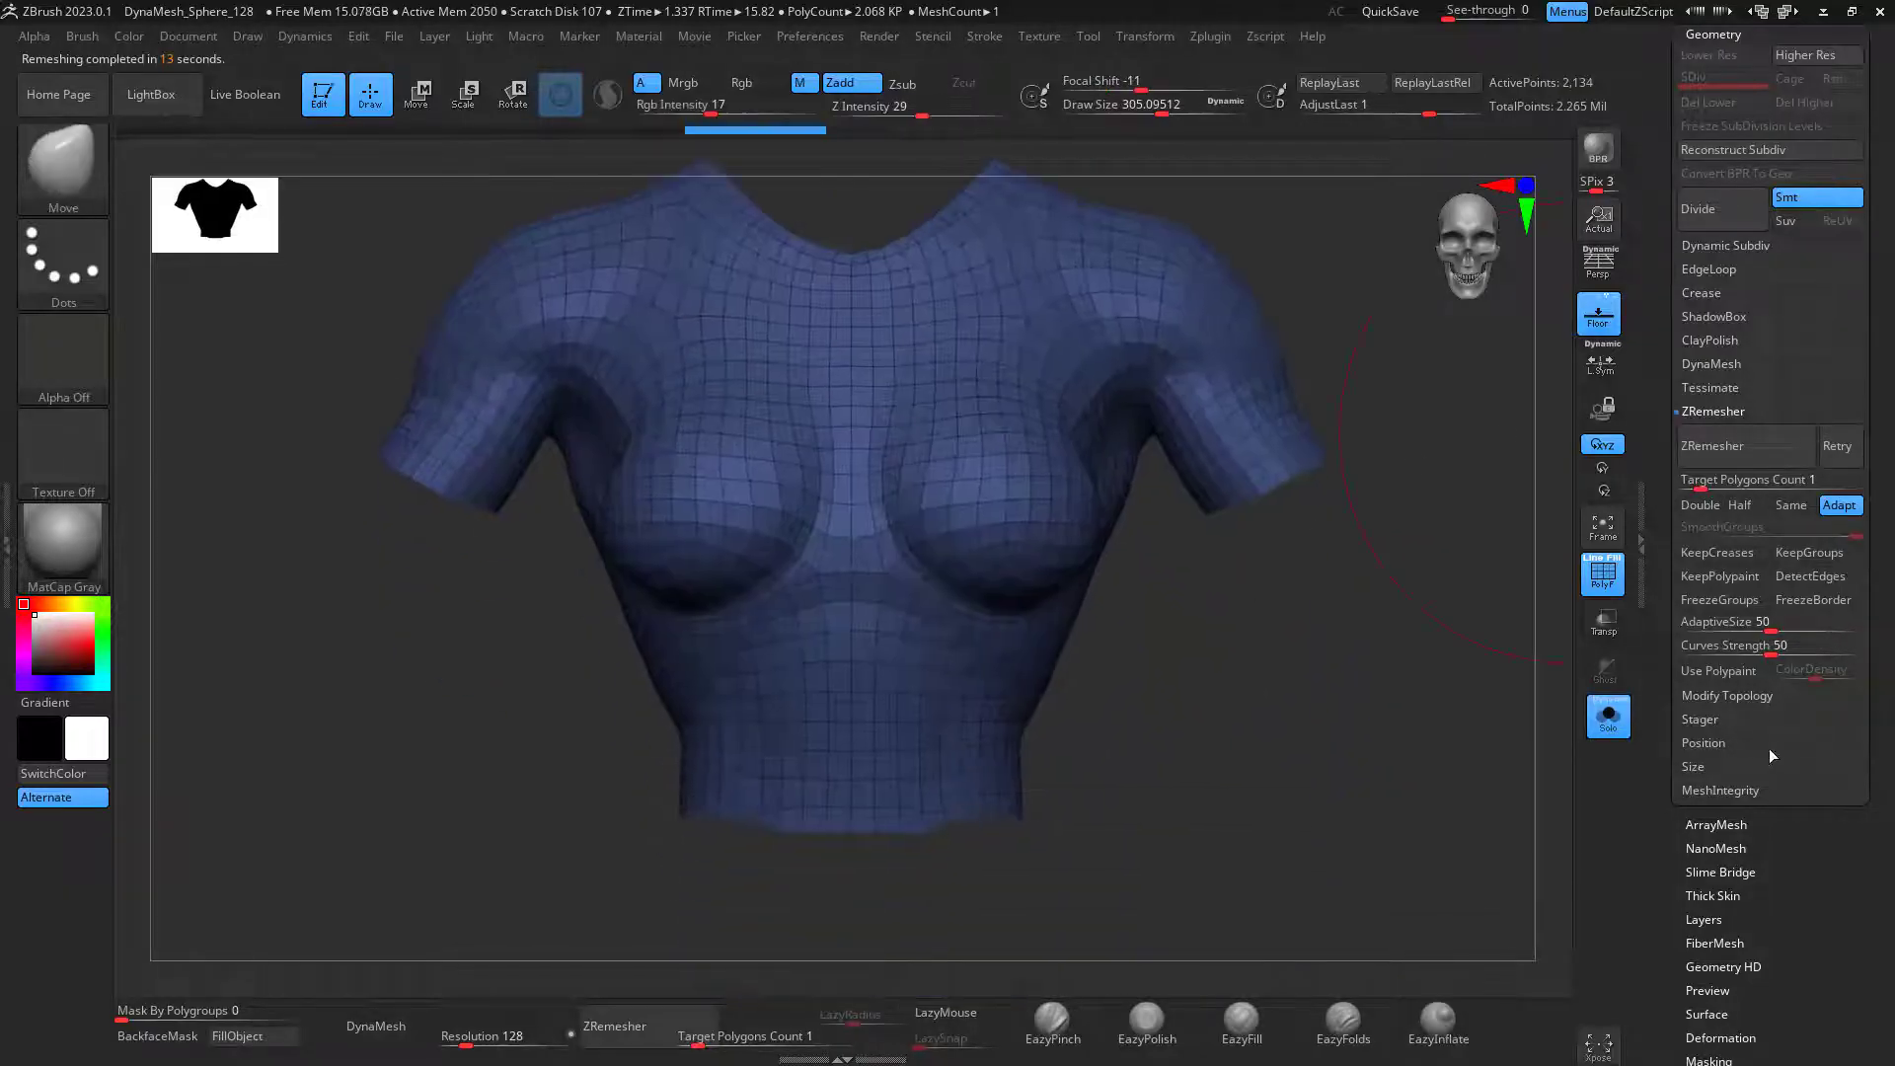
{"action": "scroll", "coordinate": [1740, 762], "scroll_direction": "down", "scroll_amount": 5}
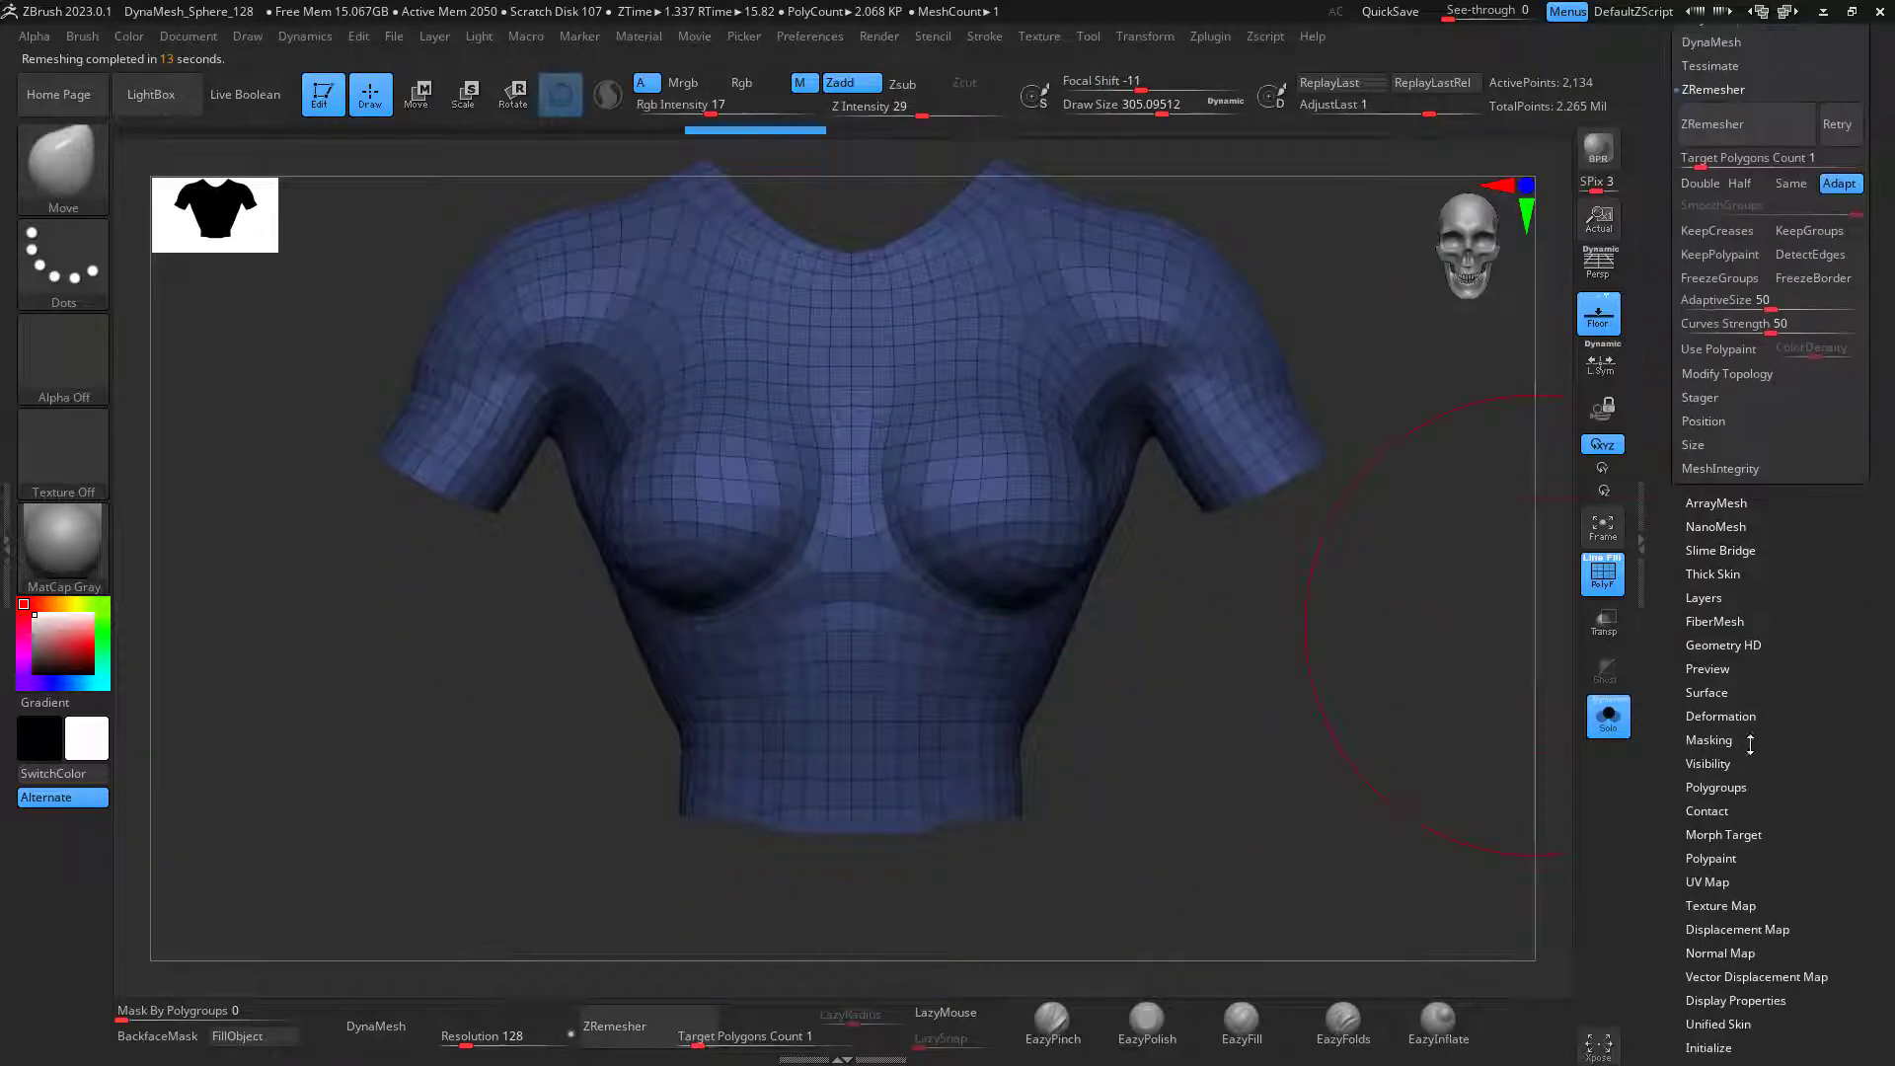
{"action": "left_click", "coordinate": [1722, 716]}
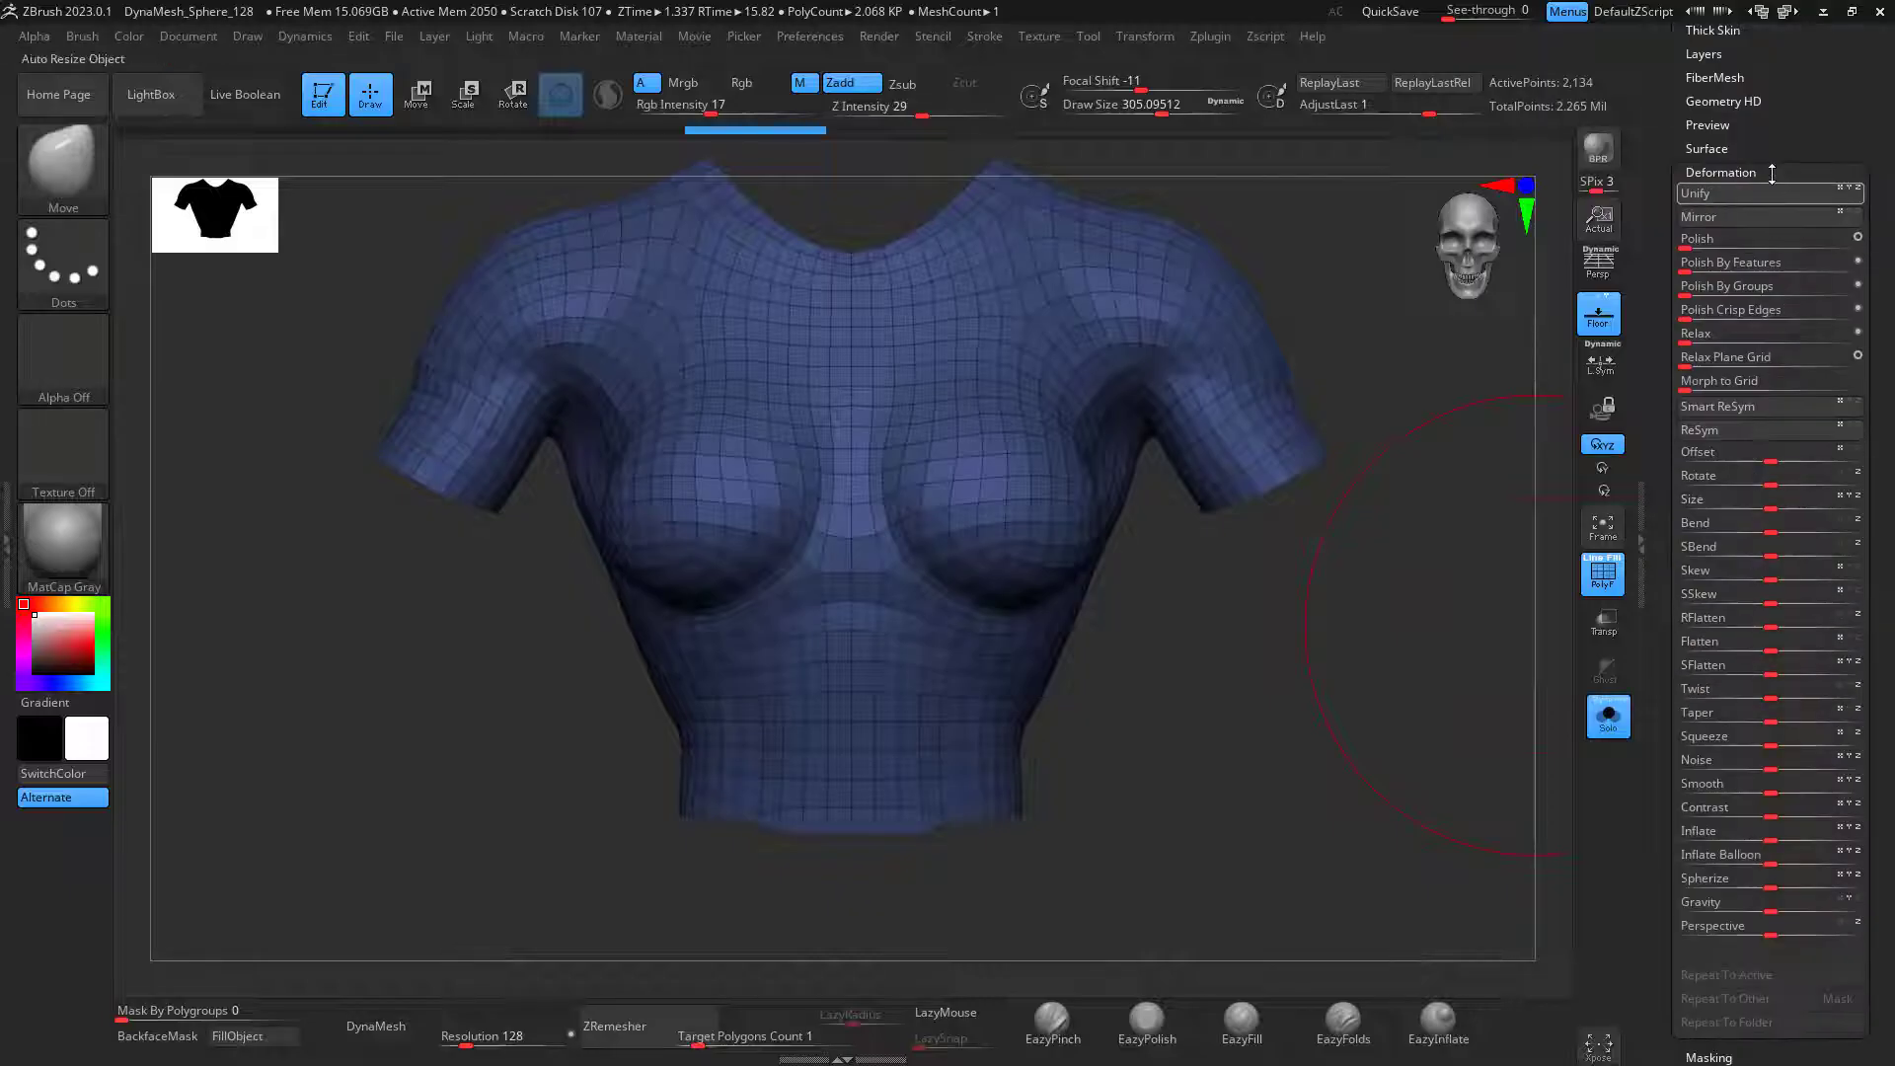
{"action": "left_click_drag", "start_coordinate": [1699, 264], "coordinate": [1697, 268]}
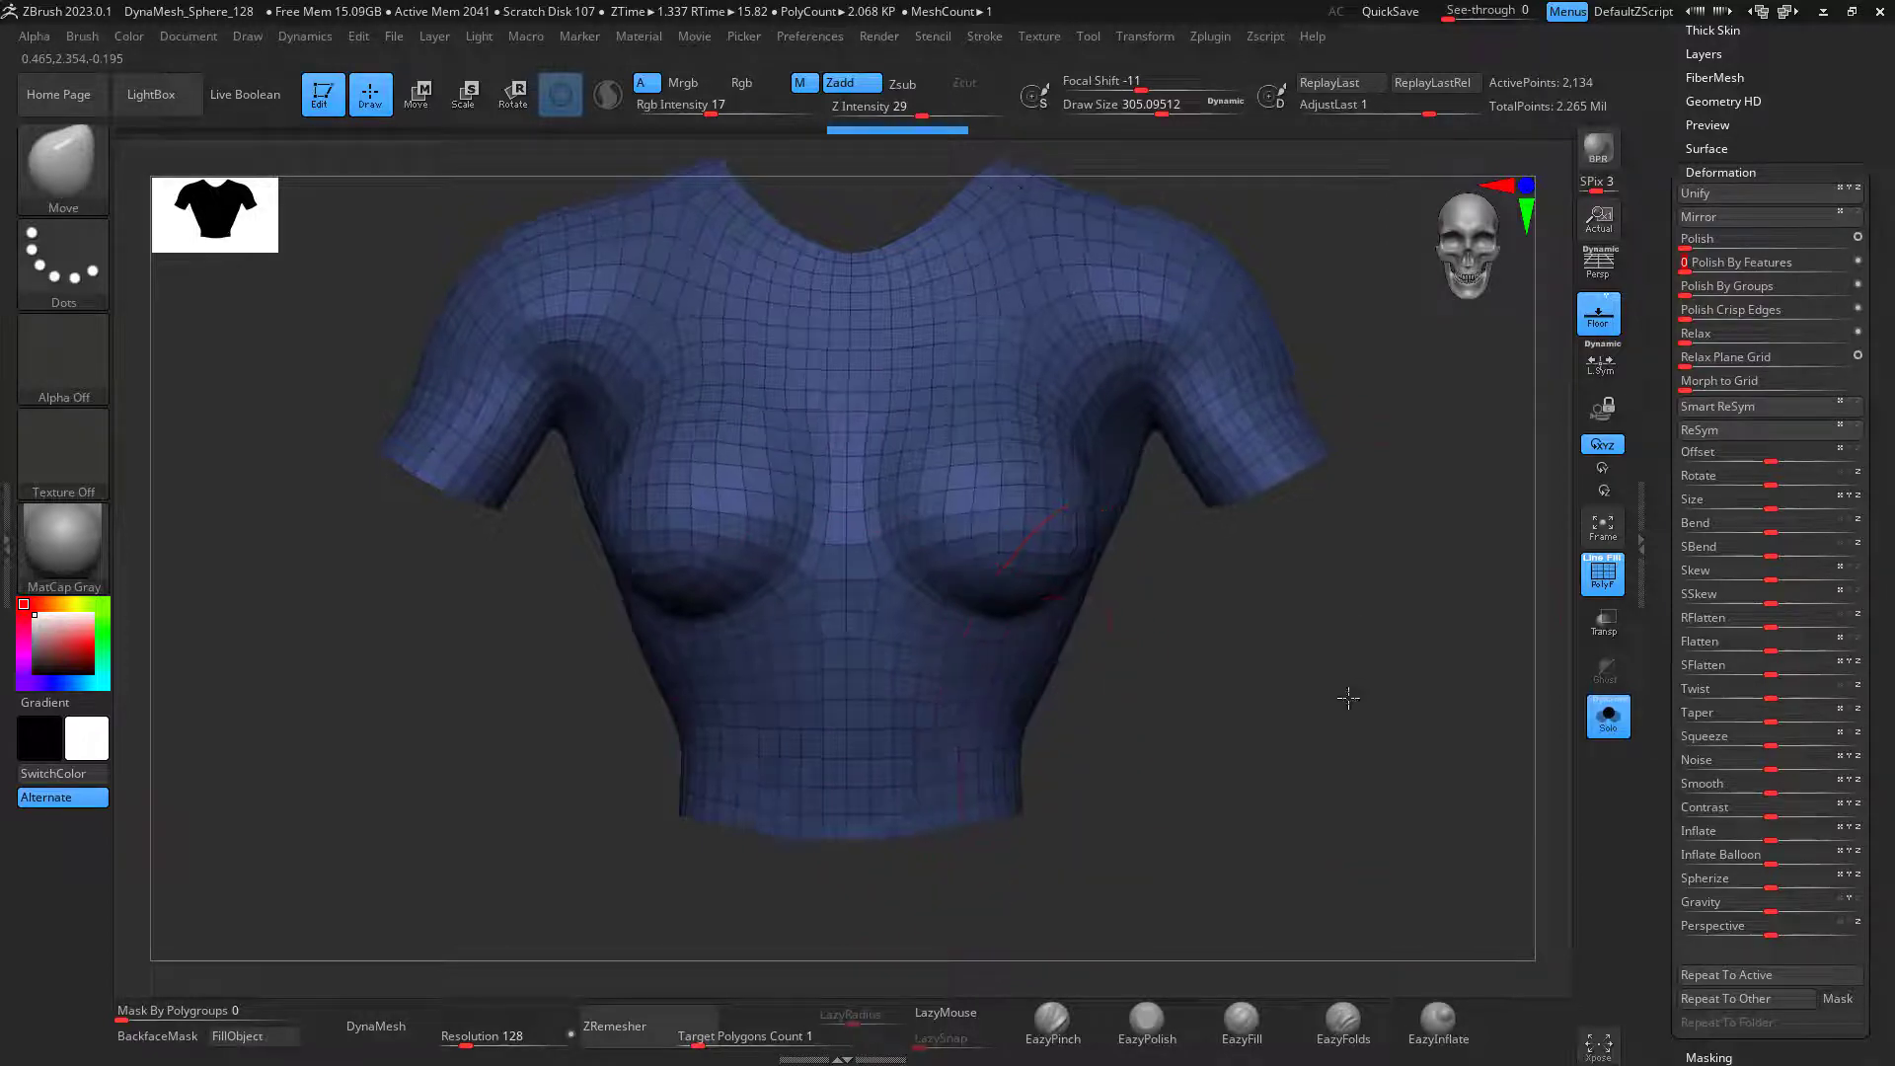
{"action": "mouse_move", "coordinate": [1336, 693]}
{"action": "left_mouse_down"}
{"action": "mouse_move", "coordinate": [1184, 766]}
{"action": "mouse_move", "coordinate": [1267, 671]}
{"action": "mouse_move", "coordinate": [1362, 698]}
{"action": "left_mouse_up"}
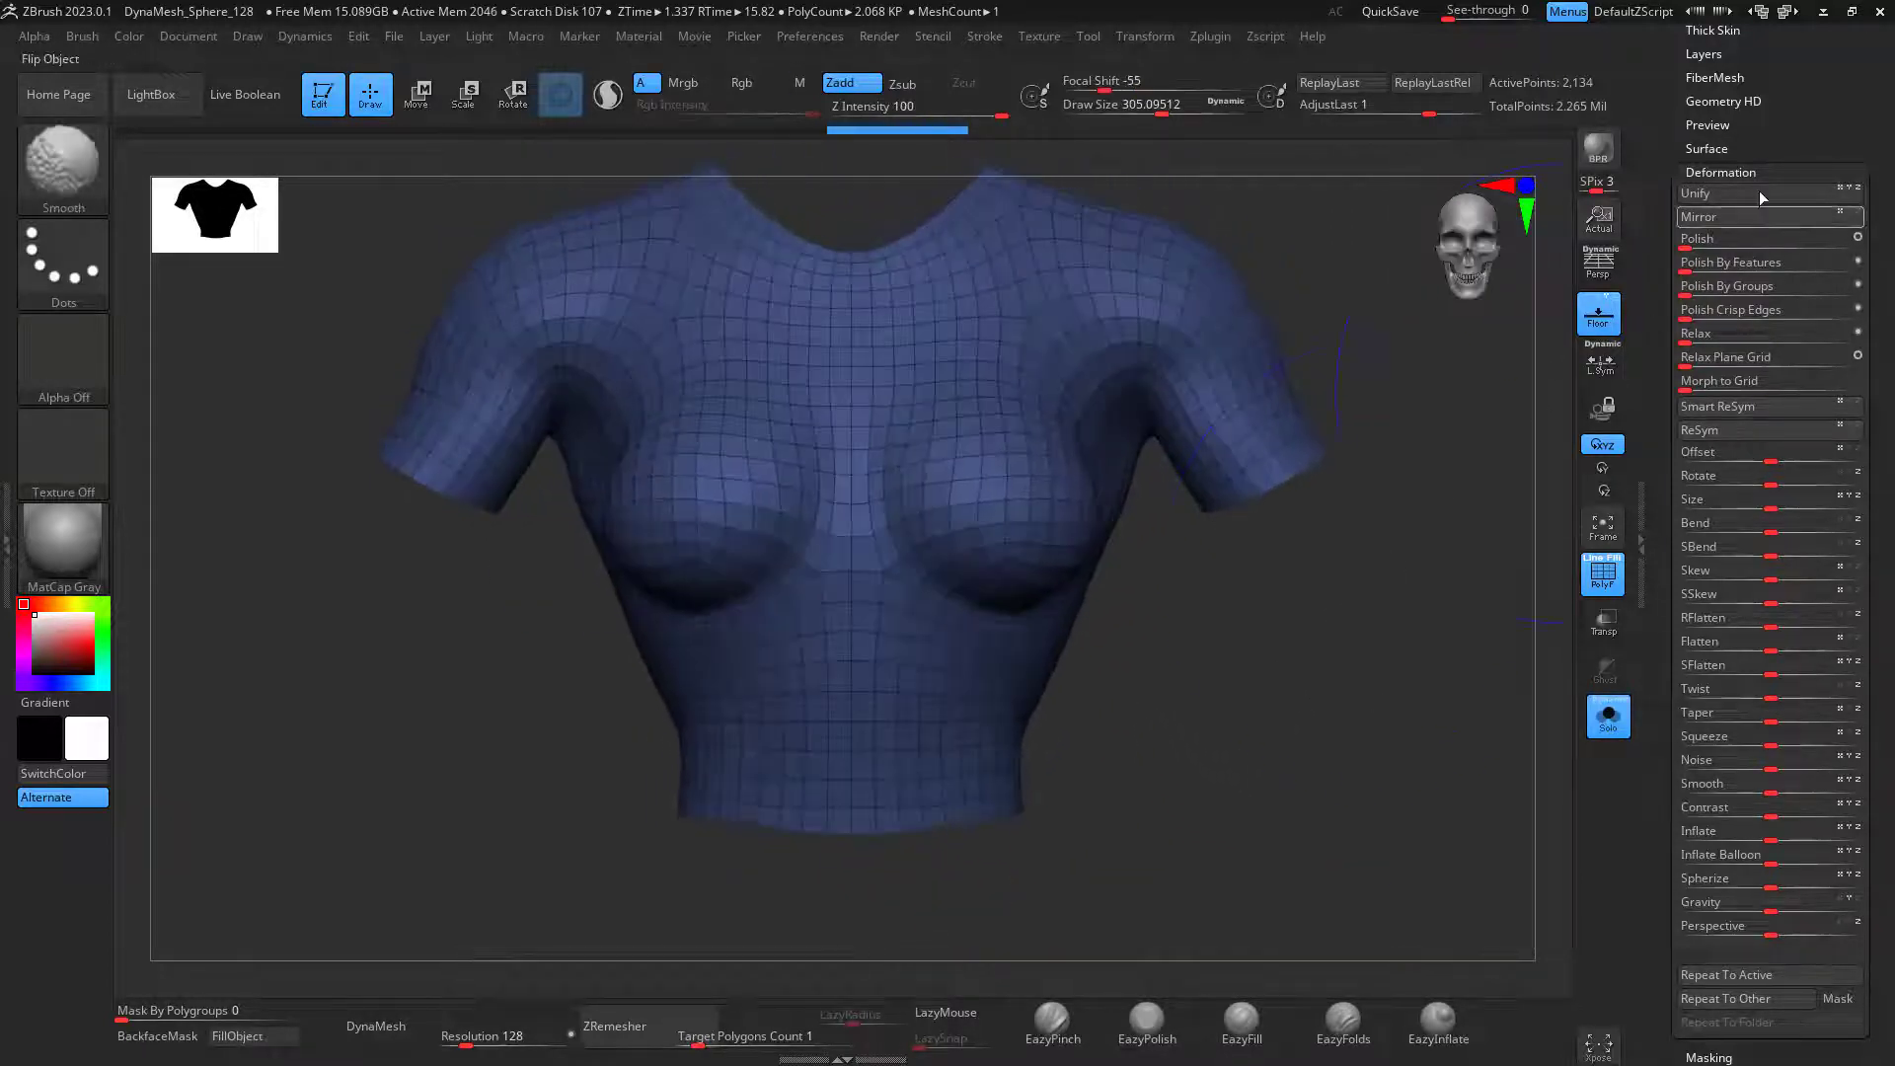
Step: Hide the wireframe and switch off Solo so the body shows together with the shirt subtool
{"action": "left_click", "coordinate": [1604, 581]}
{"action": "scroll", "coordinate": [1881, 503], "scroll_direction": "up", "scroll_amount": 5}
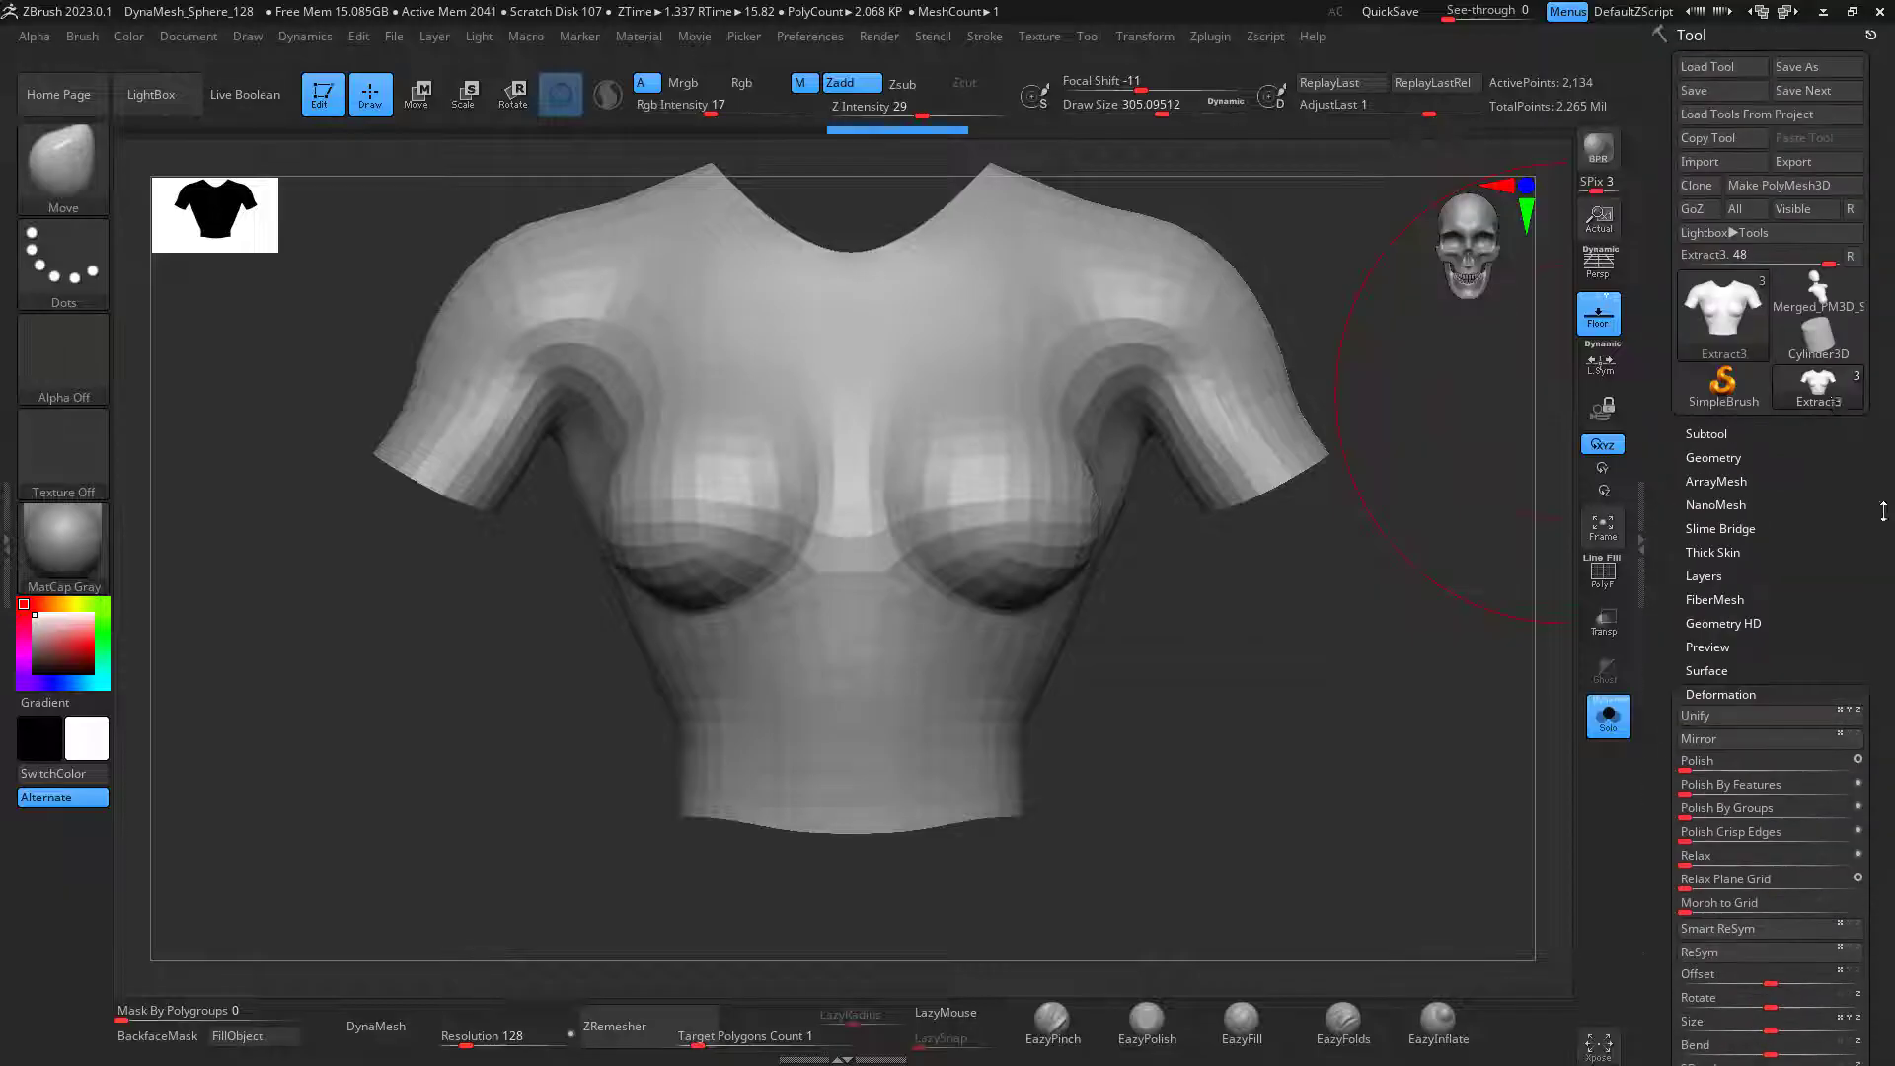
{"action": "left_click", "coordinate": [1717, 435]}
{"action": "scroll", "coordinate": [1786, 312], "scroll_direction": "down", "scroll_amount": 5}
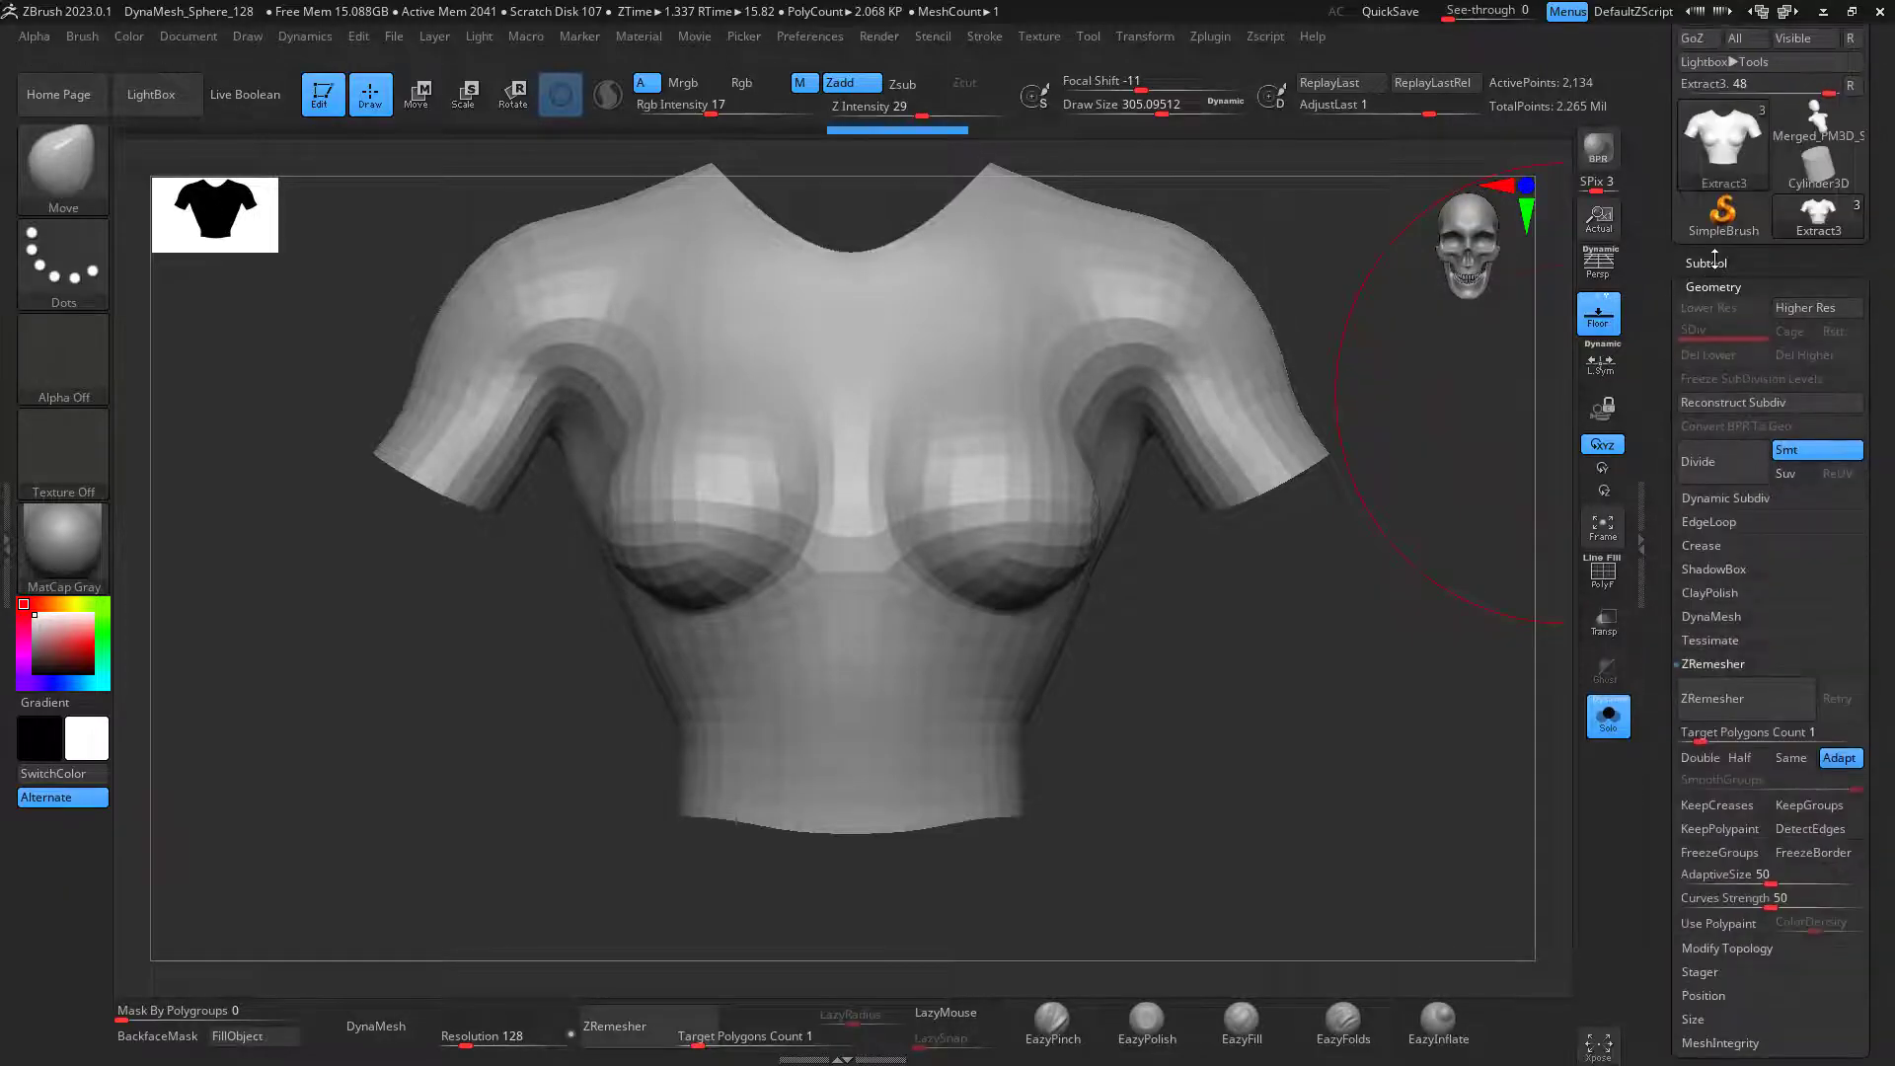
{"action": "left_click_drag", "start_coordinate": [1357, 647], "coordinate": [1392, 661]}
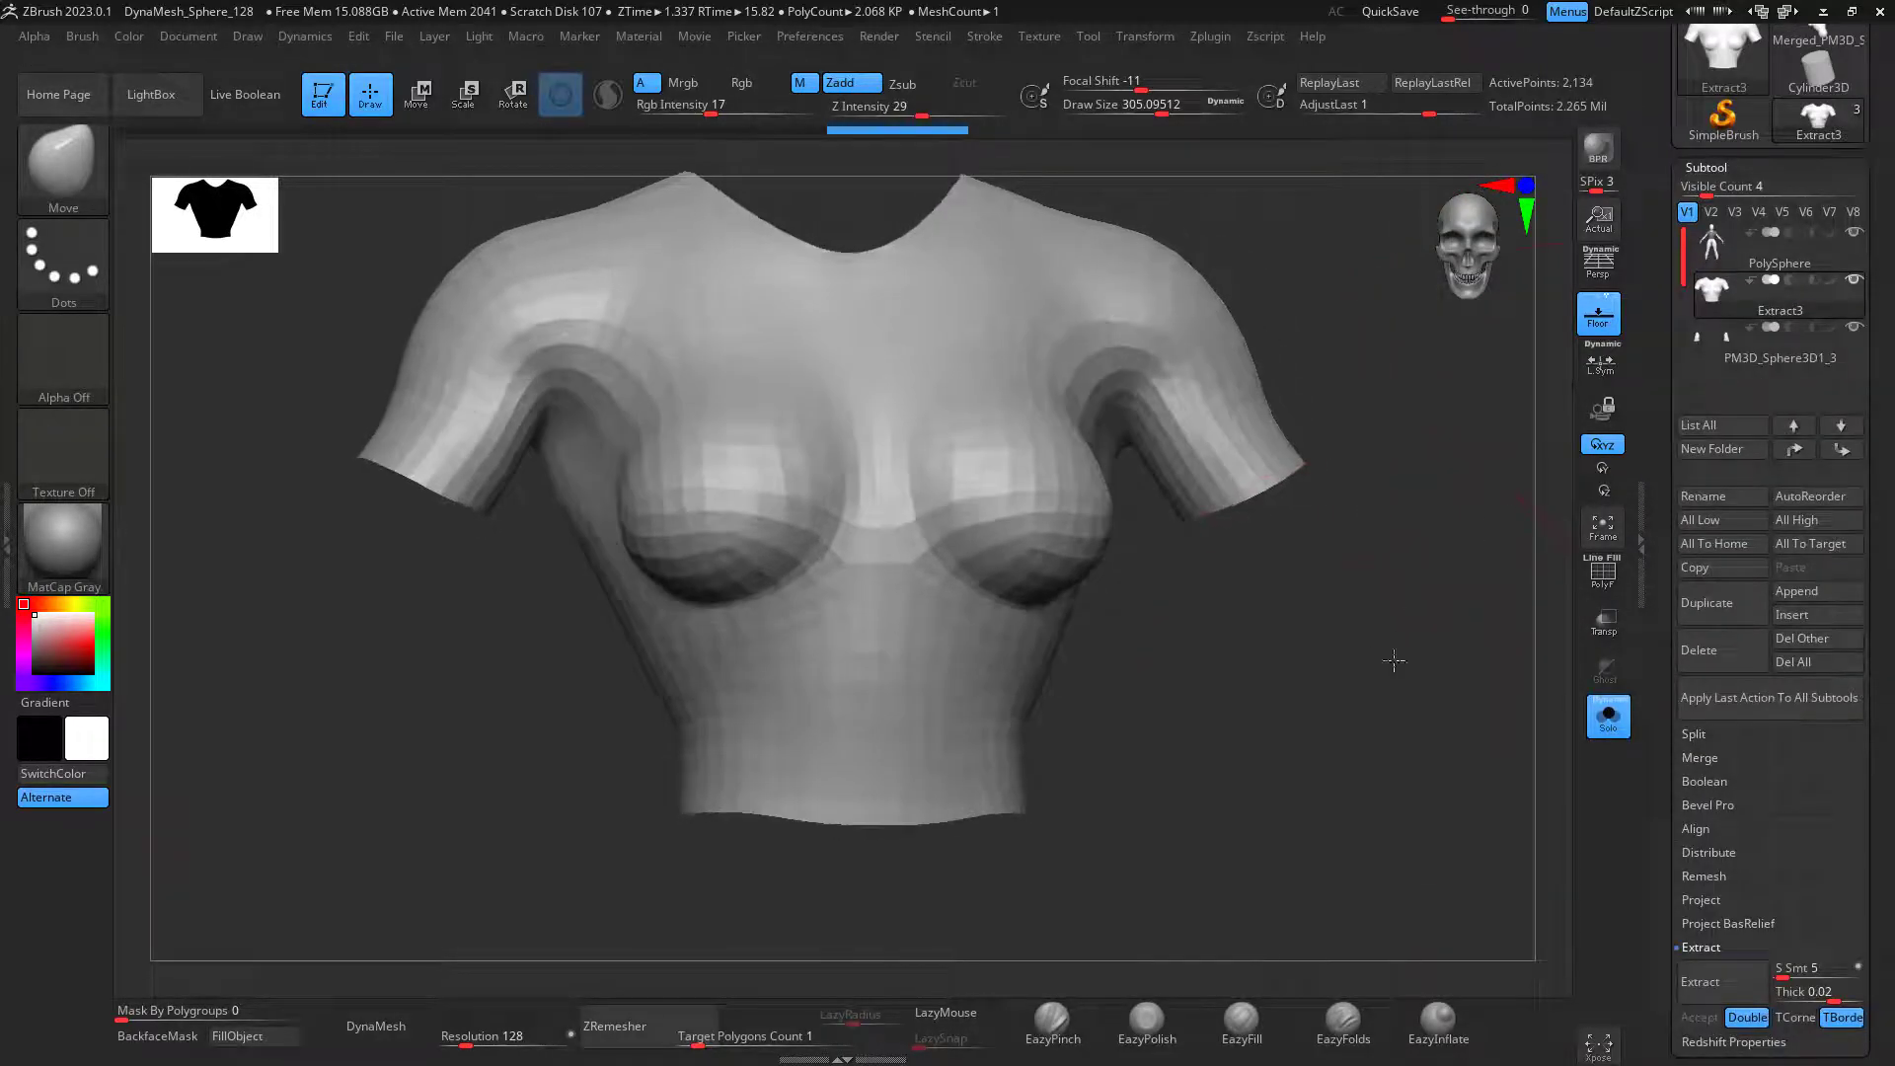
{"action": "left_click", "coordinate": [1607, 716]}
{"action": "mouse_move", "coordinate": [1421, 503]}
{"action": "left_mouse_down"}
{"action": "mouse_move", "coordinate": [1456, 482]}
{"action": "mouse_move", "coordinate": [1133, 426]}
{"action": "left_mouse_up"}
Step: Extrude all polygons of the shirt slightly outward with the ZModeler brush to give it thickness
{"action": "key", "text": "b"}
{"action": "key", "text": "z"}
{"action": "key", "text": "m"}
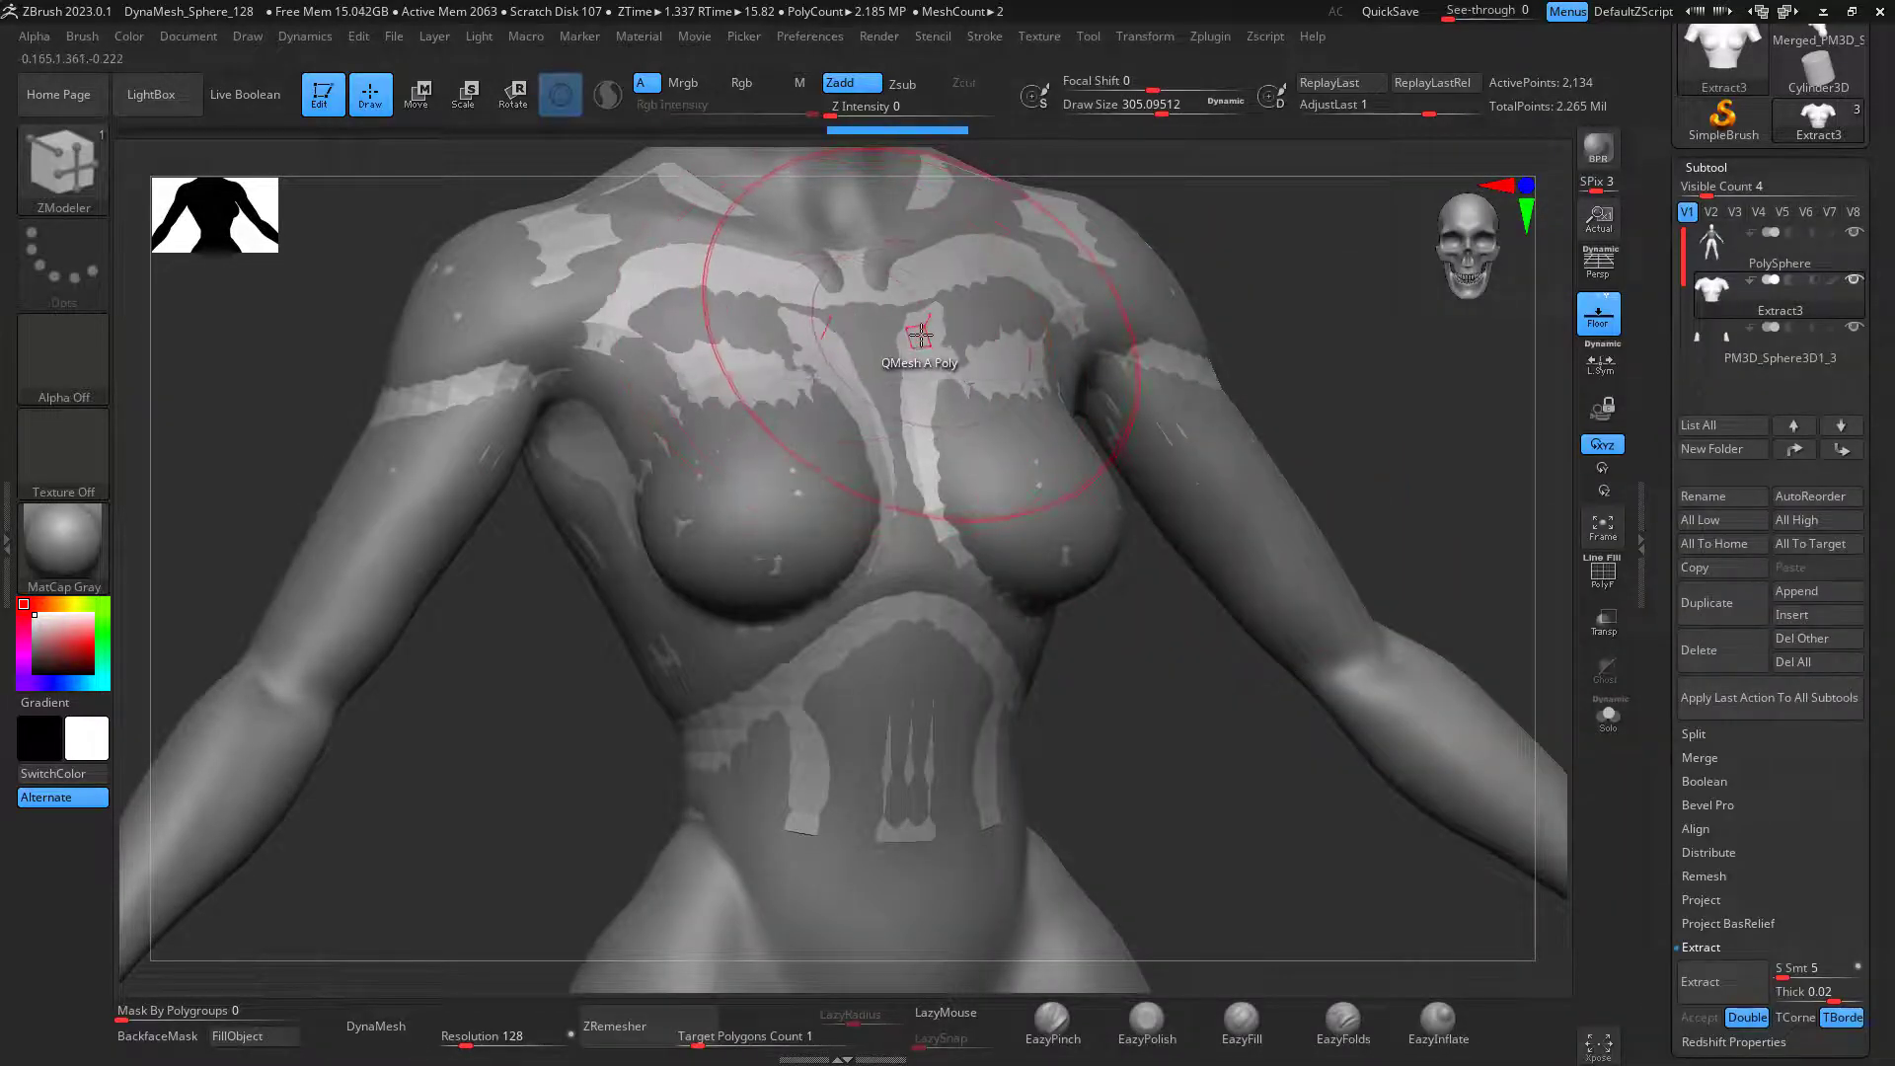
{"action": "key", "text": "space"}
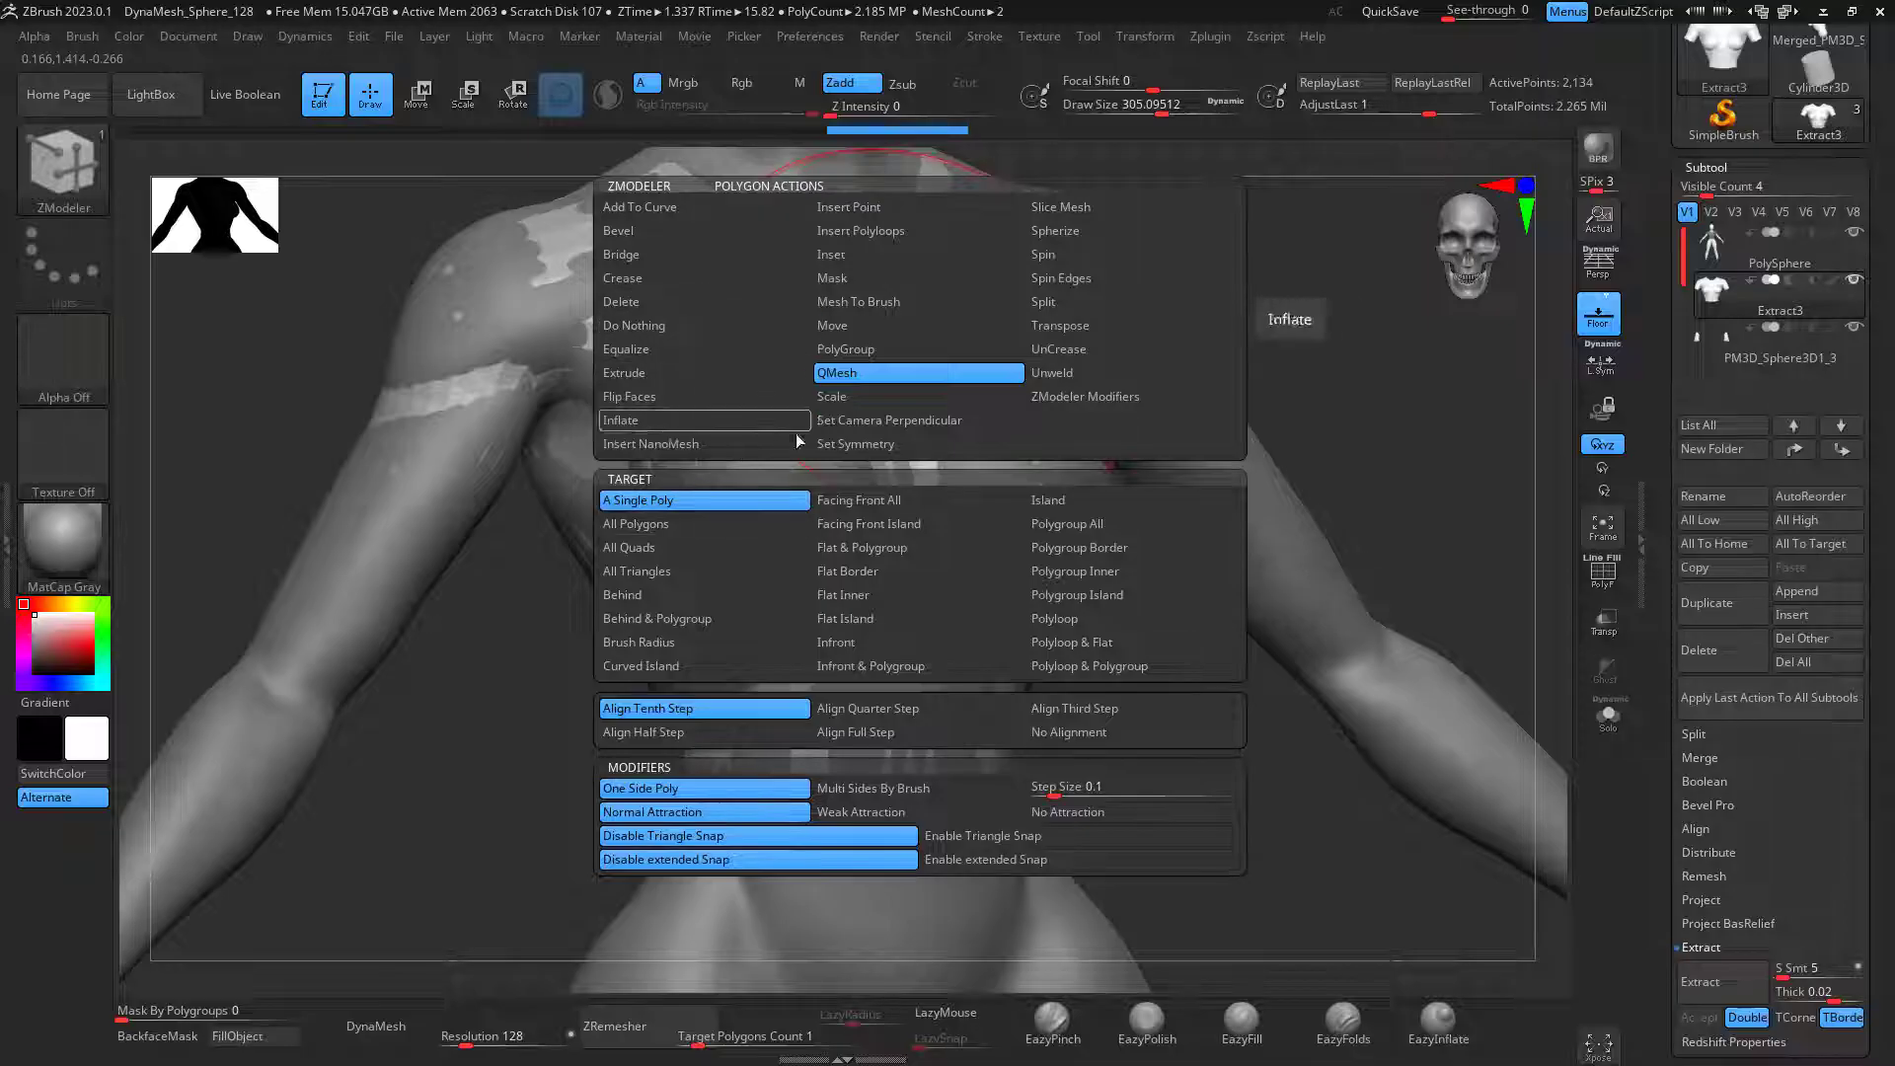
{"action": "left_click", "coordinate": [661, 371]}
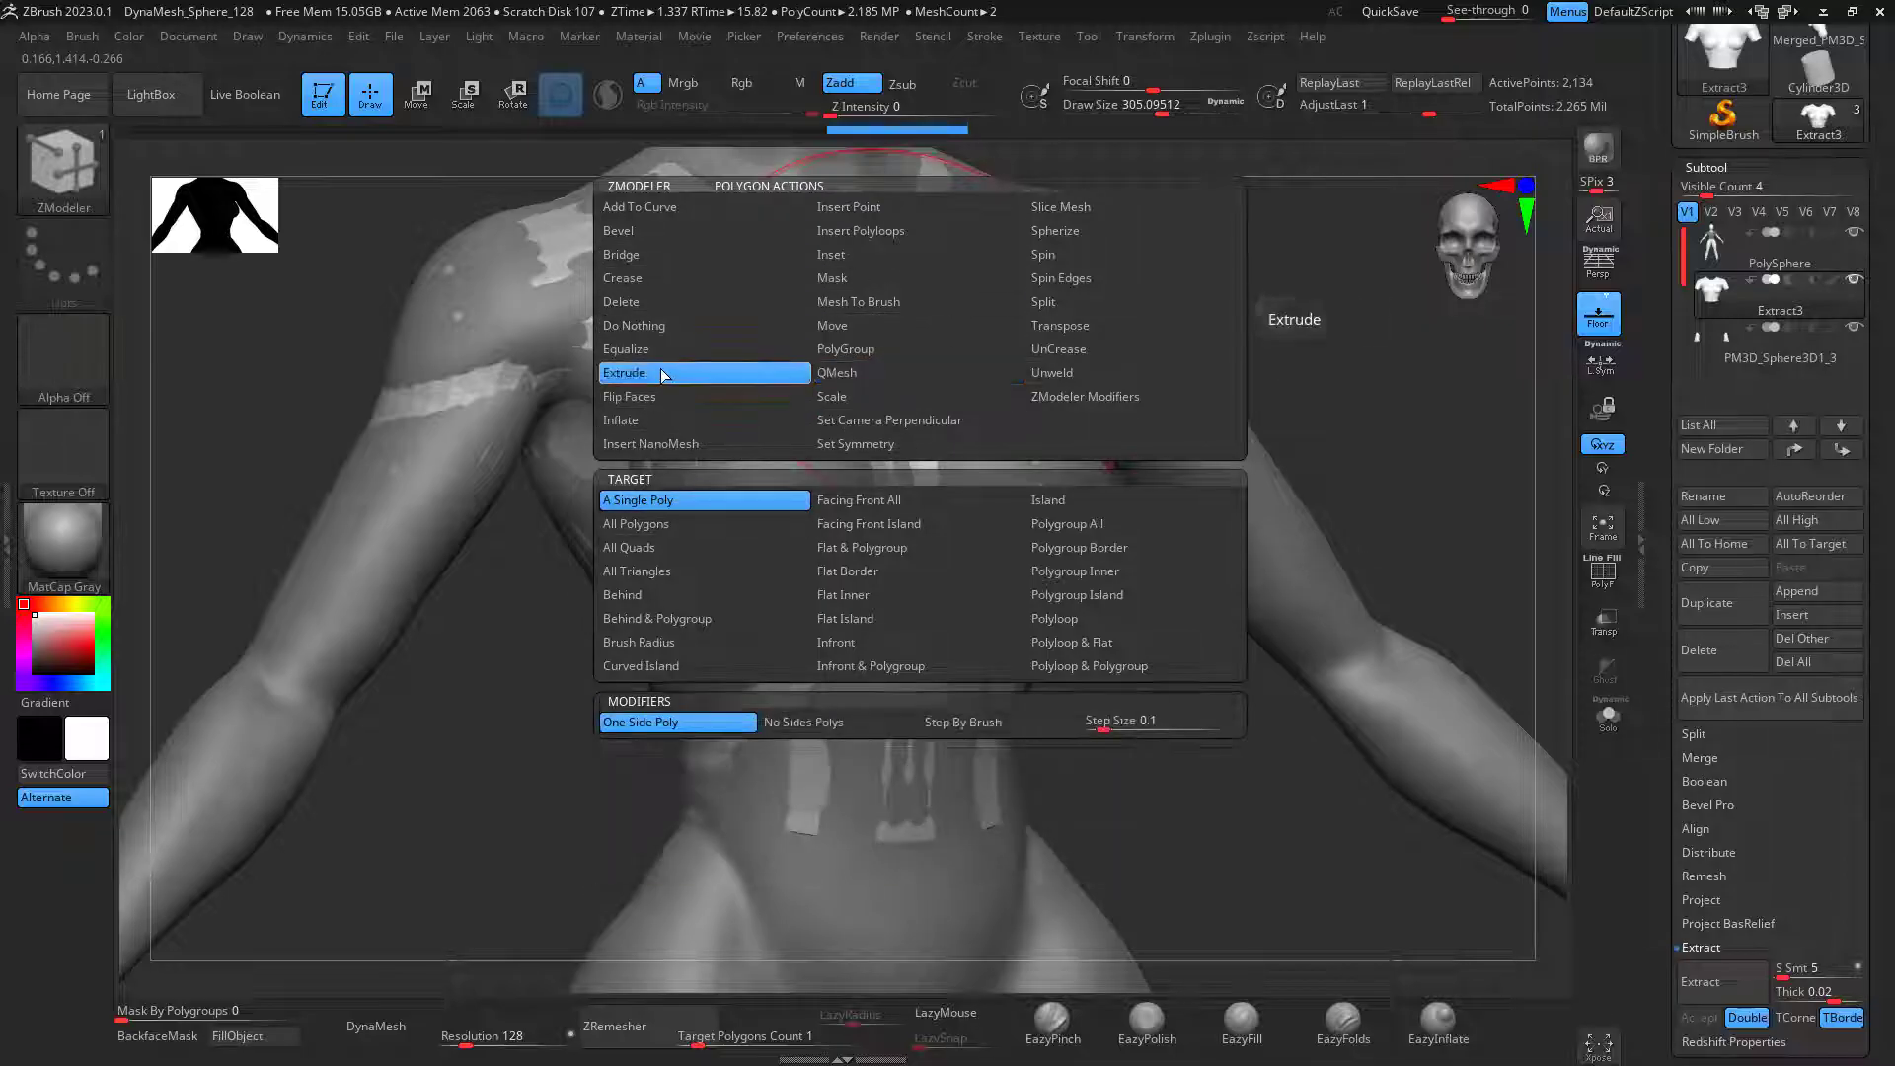
{"action": "left_click", "coordinate": [702, 522]}
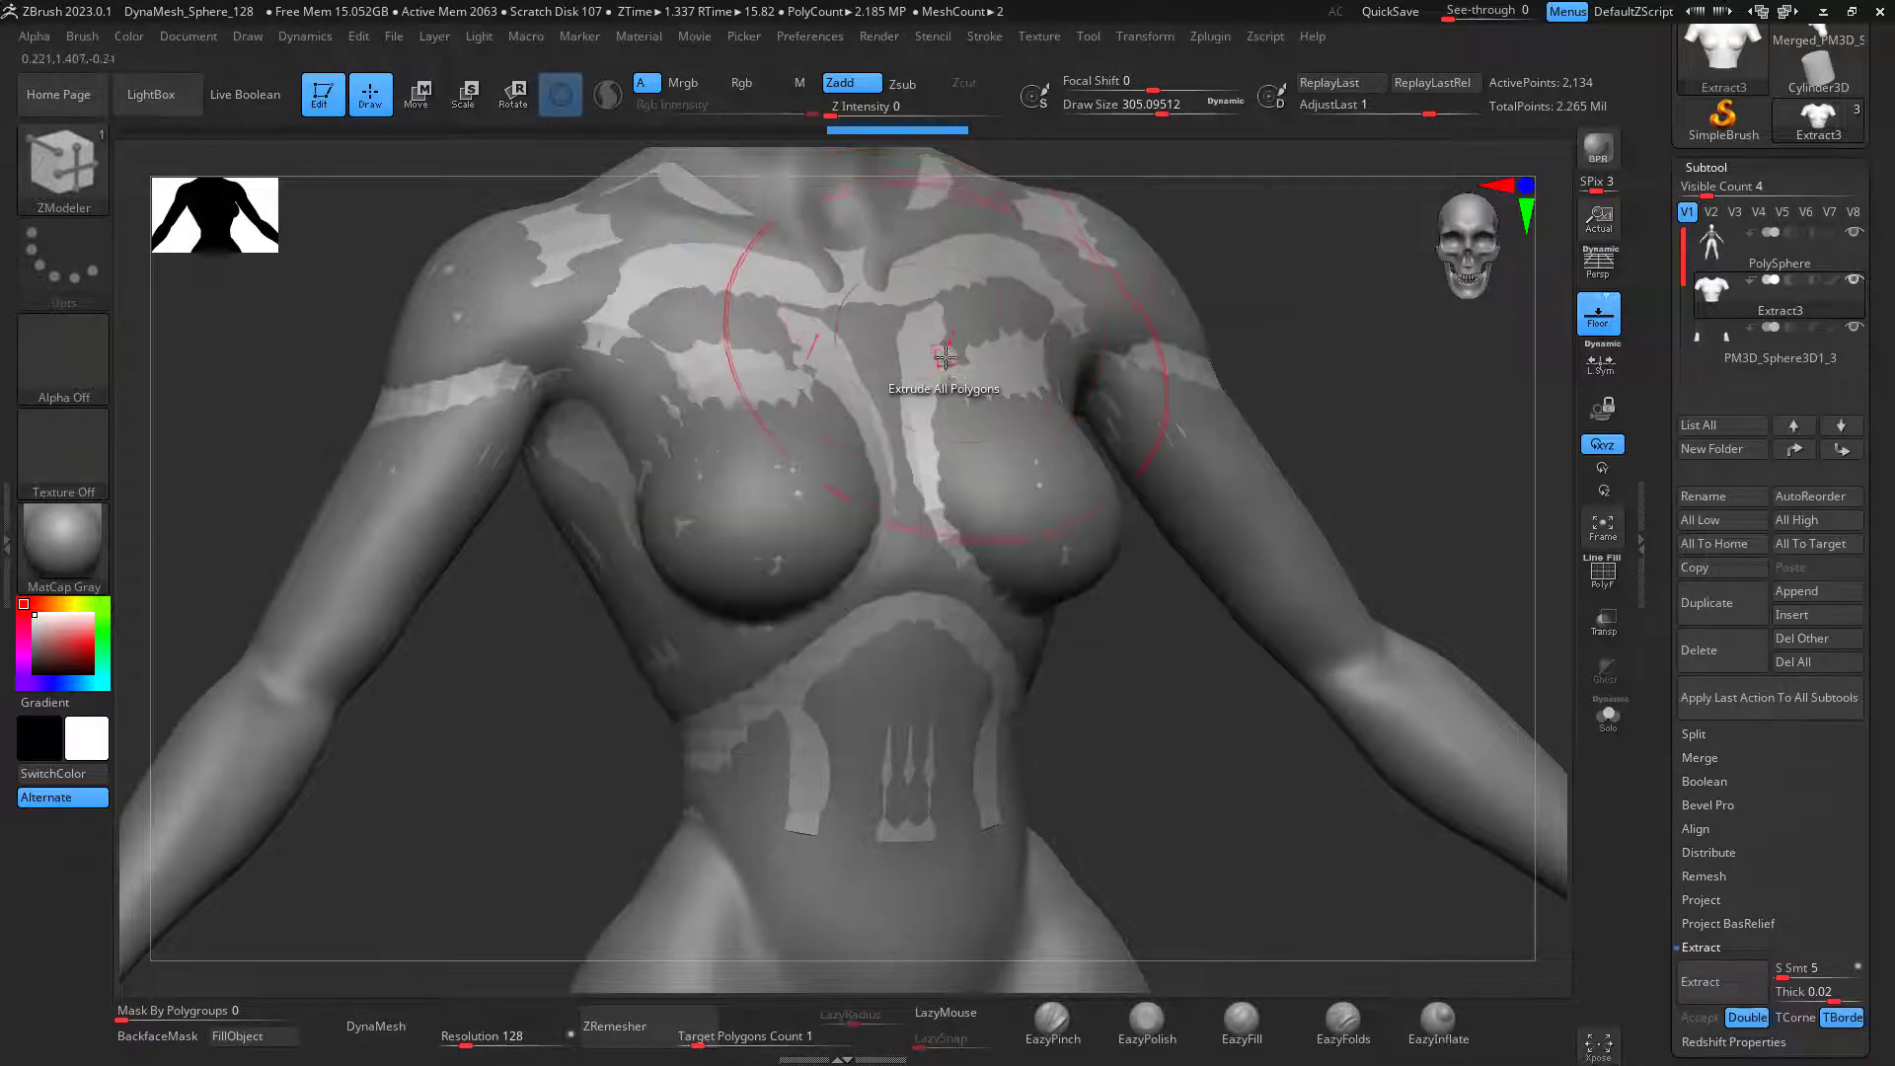
{"action": "left_click_drag", "start_coordinate": [949, 356], "coordinate": [955, 347]}
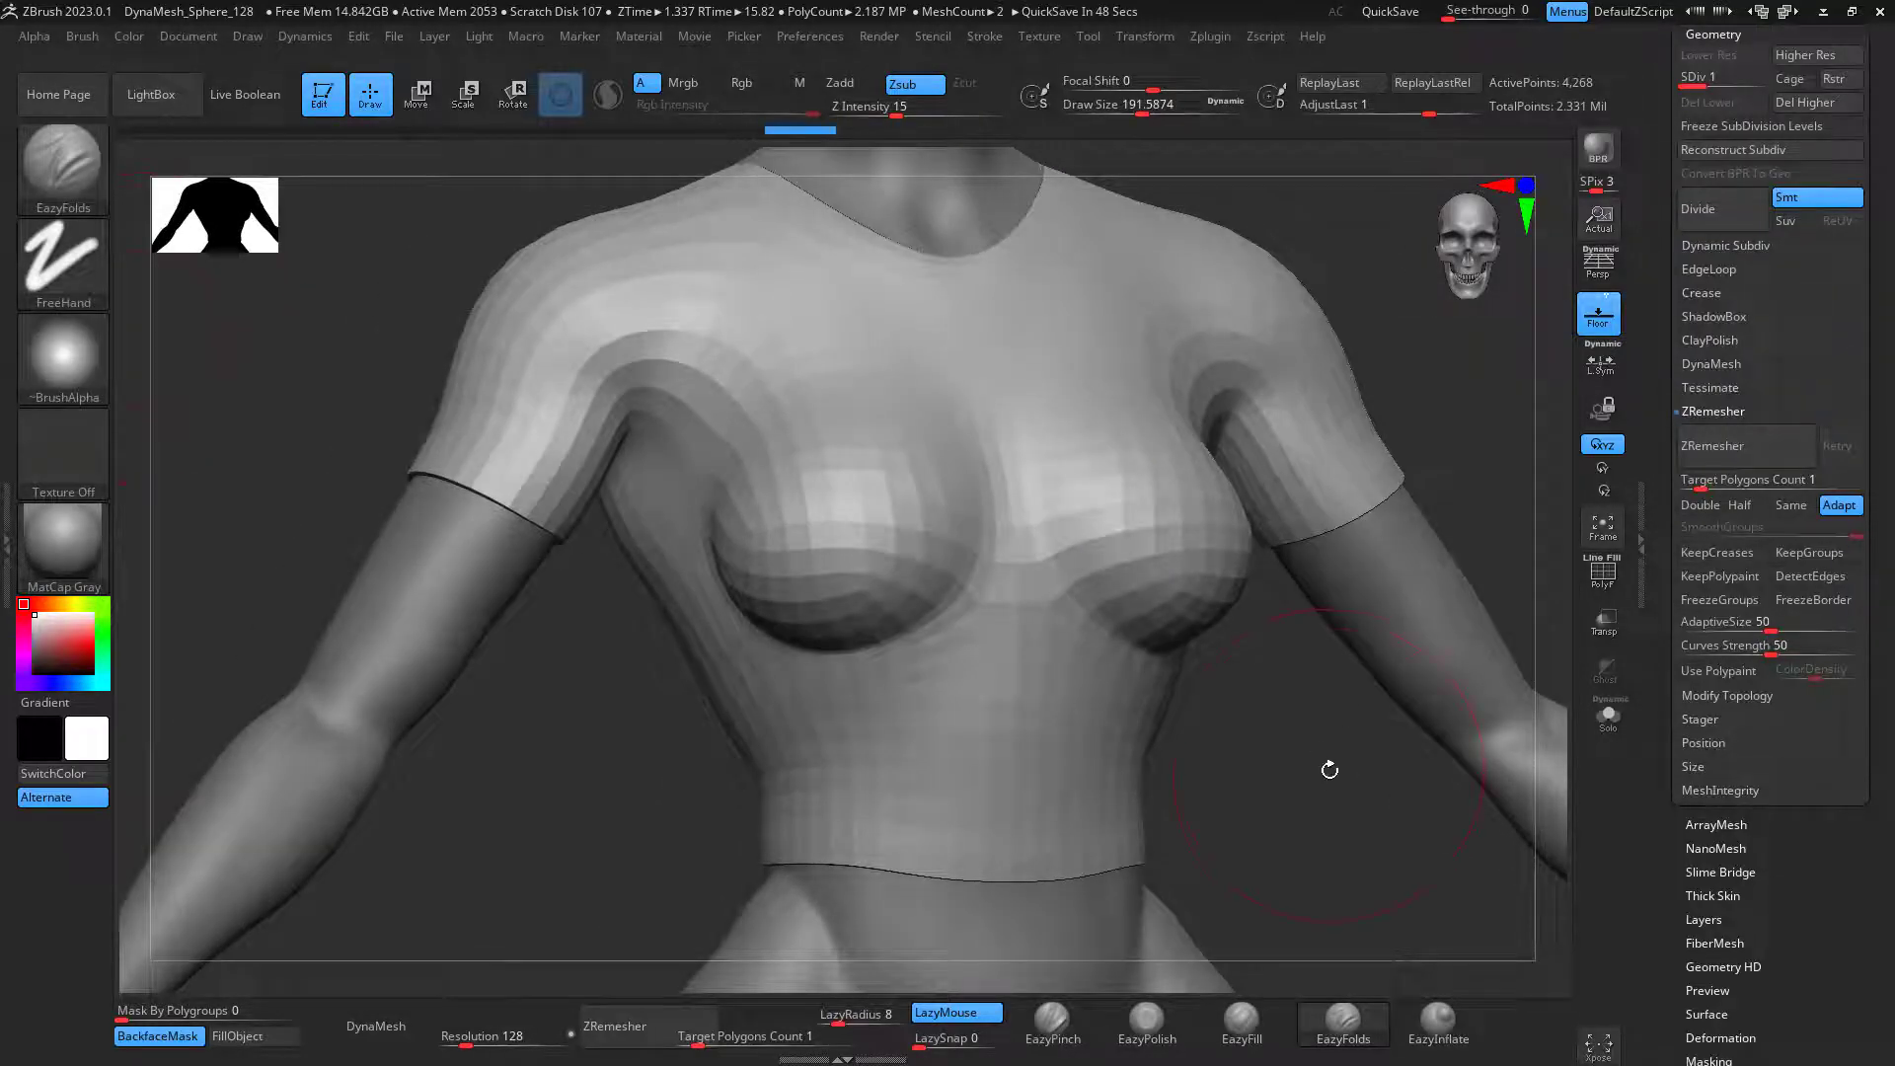
Step: Pull the shirt fabric across and under the bust with the Move brush at a draw size of about 251, smoothing the gap between
{"action": "mouse_move", "coordinate": [1331, 773]}
{"action": "left_mouse_down"}
{"action": "mouse_move", "coordinate": [1324, 744]}
{"action": "mouse_move", "coordinate": [1029, 556]}
{"action": "mouse_move", "coordinate": [1049, 561]}
{"action": "mouse_move", "coordinate": [962, 590]}
{"action": "mouse_move", "coordinate": [987, 577]}
{"action": "left_mouse_up"}
{"action": "key", "text": "b"}
{"action": "key", "text": "m"}
{"action": "key", "text": "v"}
{"action": "key", "text": "space"}
{"action": "left_click_drag", "start_coordinate": [1137, 536], "coordinate": [1184, 542]}
{"action": "mouse_move", "coordinate": [1298, 693]}
{"action": "left_mouse_down"}
{"action": "mouse_move", "coordinate": [1286, 567]}
{"action": "mouse_move", "coordinate": [1346, 419]}
{"action": "mouse_move", "coordinate": [1332, 424]}
{"action": "left_mouse_up"}
{"action": "mouse_move", "coordinate": [1034, 558]}
{"action": "left_mouse_down", "text": "shift"}
{"action": "mouse_move", "coordinate": [1094, 510]}
{"action": "mouse_move", "coordinate": [875, 542]}
{"action": "mouse_move", "coordinate": [861, 513]}
{"action": "left_mouse_up", "text": "shift"}
{"action": "left_click_drag", "start_coordinate": [1408, 444], "coordinate": [1367, 602]}
{"action": "left_click_drag", "start_coordinate": [1185, 579], "coordinate": [1176, 615]}
{"action": "left_click_drag", "start_coordinate": [1410, 672], "coordinate": [1244, 554]}
{"action": "right_click_drag", "start_coordinate": [1489, 821], "coordinate": [1325, 627]}
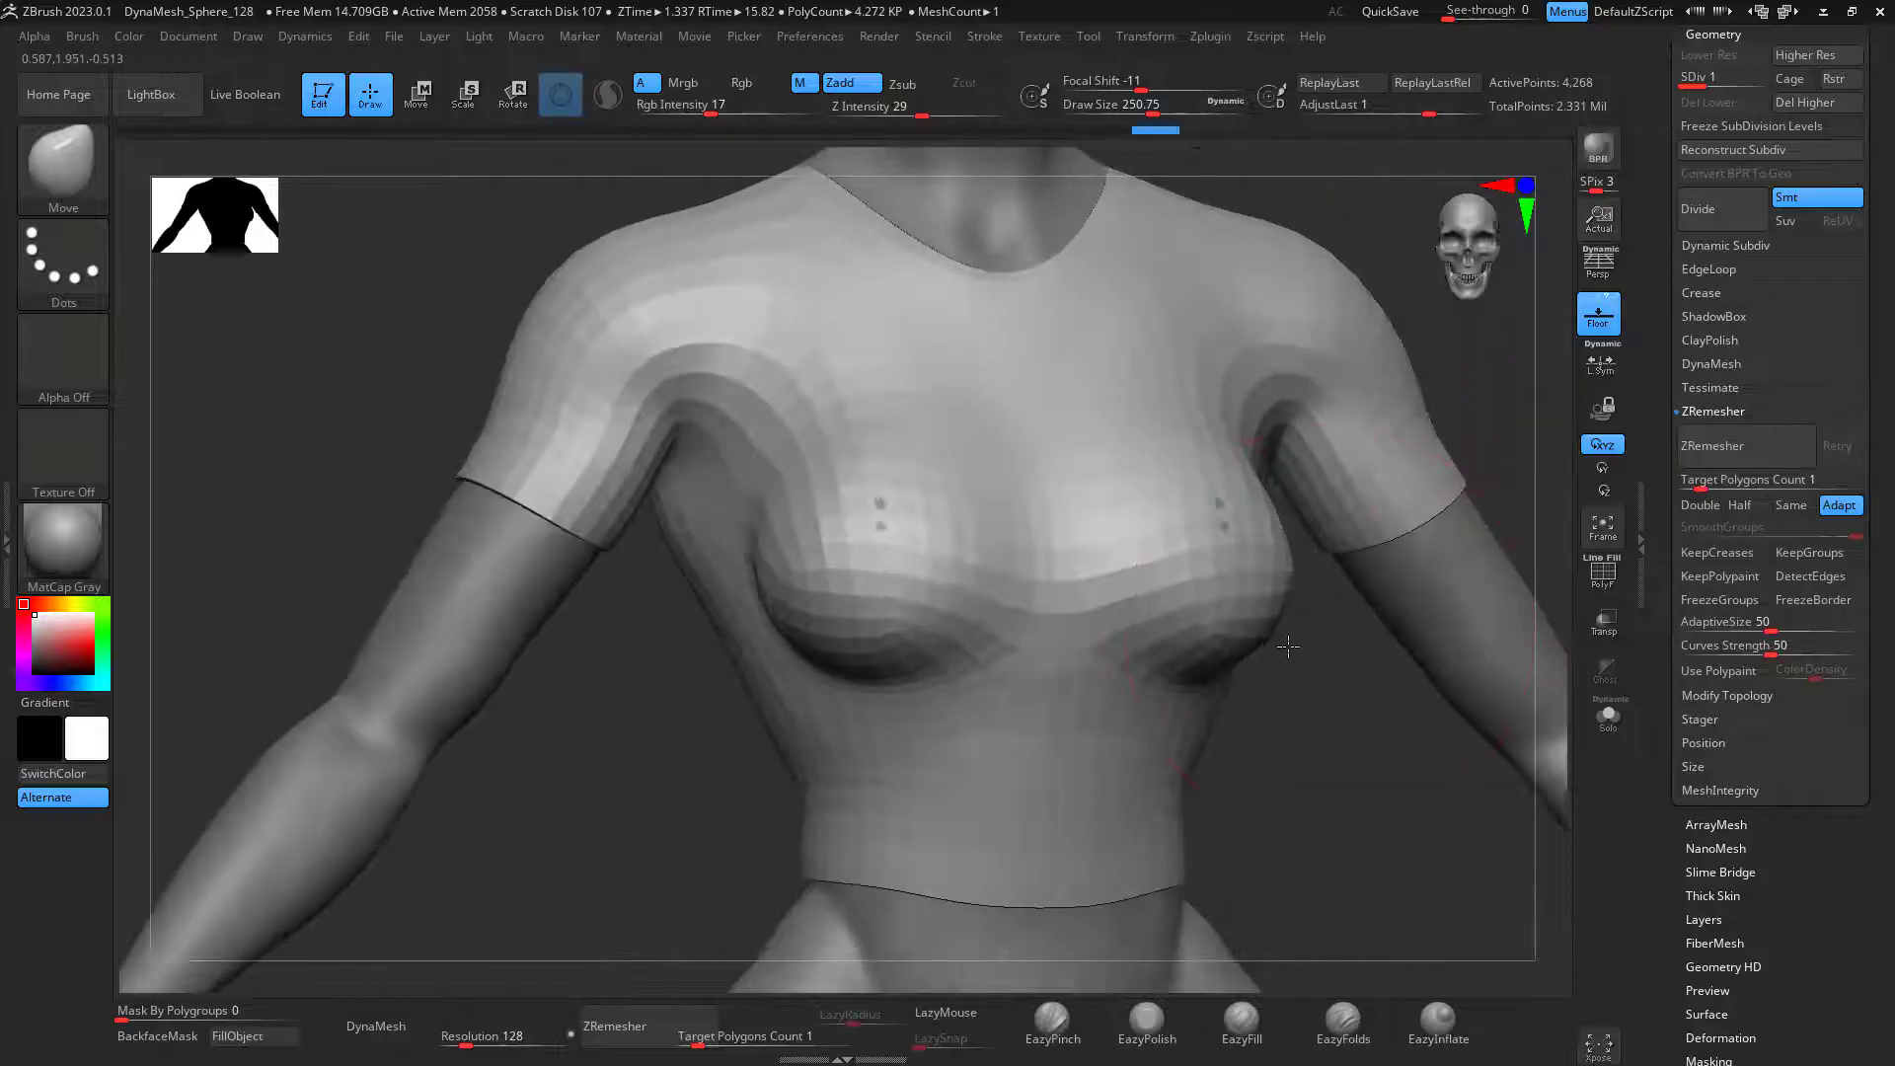
{"action": "left_click_drag", "start_coordinate": [1226, 515], "coordinate": [1247, 510]}
Step: Show the wireframe and set the ZModeler edge action to Bevel, with EdgeLoop Complete and Two Rows, at the sleeve hem
{"action": "right_click_drag", "start_coordinate": [1509, 338], "coordinate": [1057, 281]}
{"action": "left_click", "coordinate": [1619, 569]}
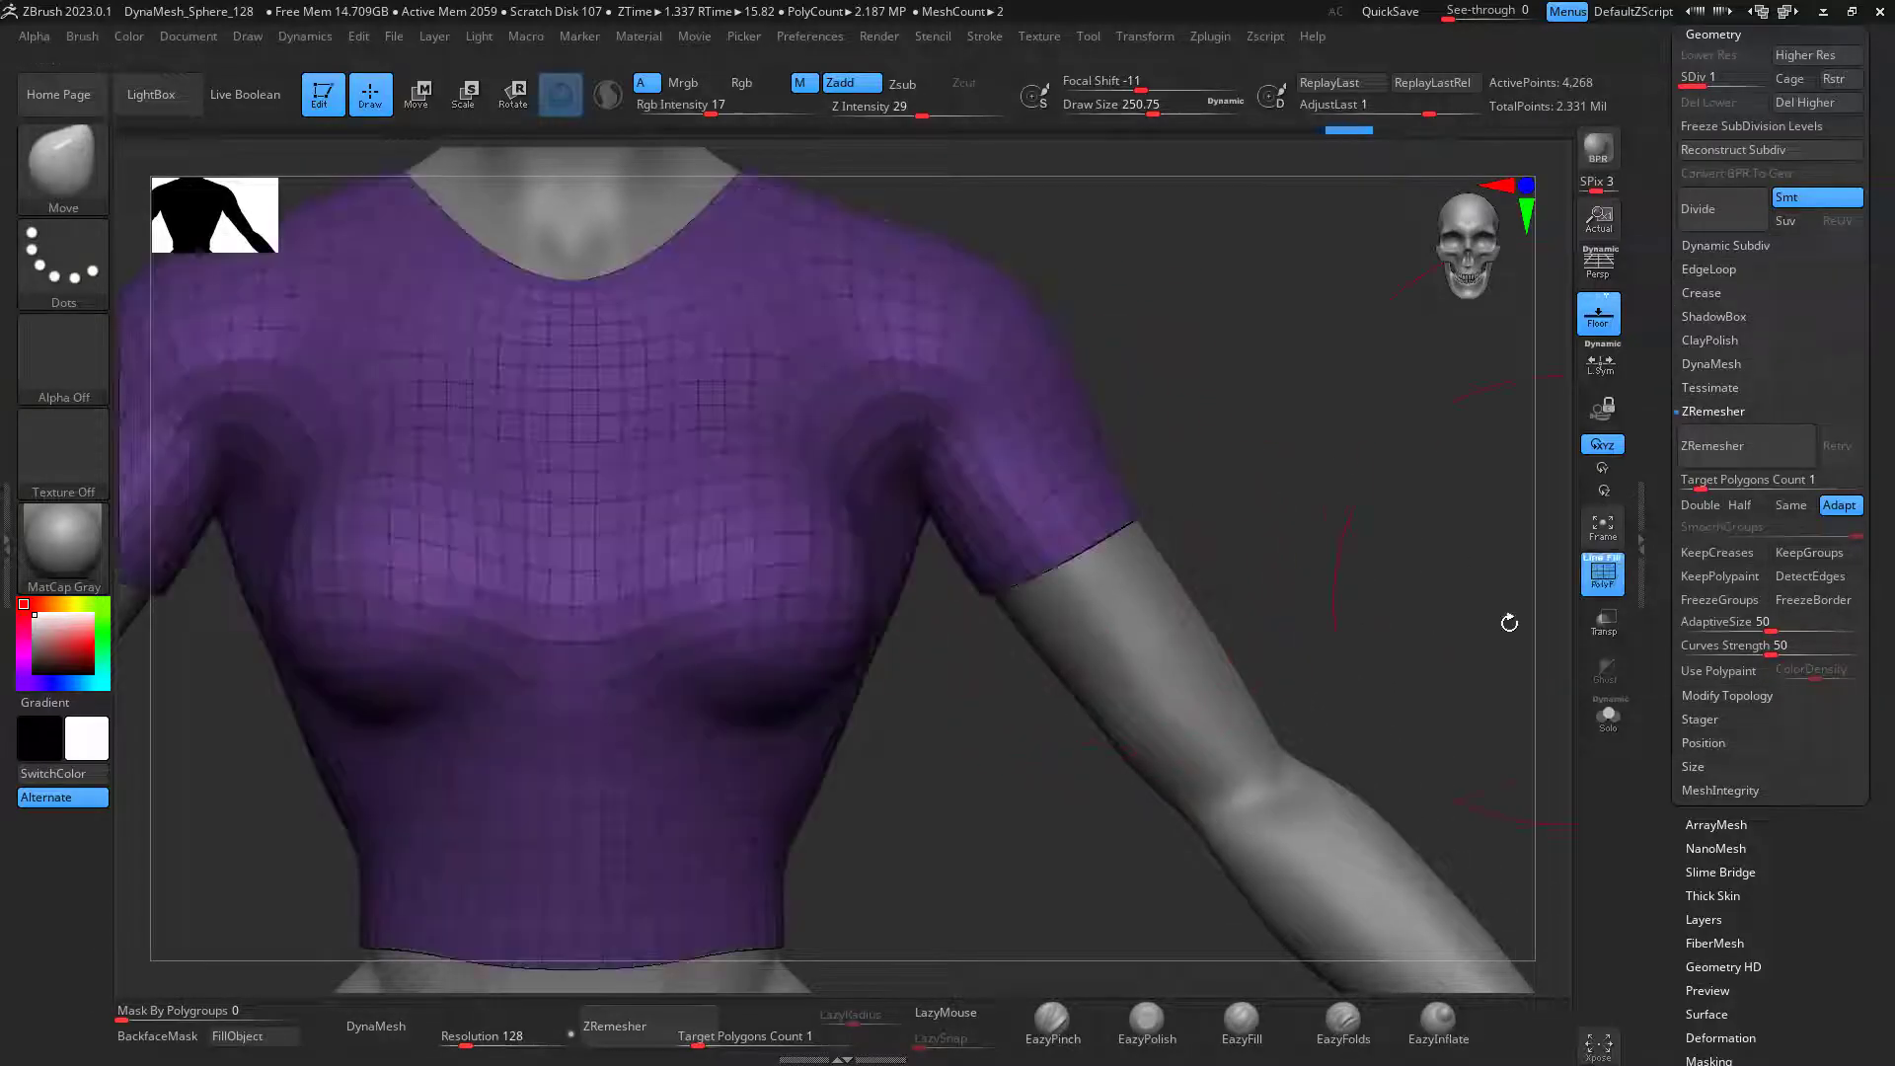
{"action": "mouse_move", "coordinate": [1256, 444]}
{"action": "right_mouse_down"}
{"action": "mouse_move", "coordinate": [1306, 338]}
{"action": "mouse_move", "coordinate": [1365, 537]}
{"action": "mouse_move", "coordinate": [1438, 478]}
{"action": "mouse_move", "coordinate": [1293, 425]}
{"action": "right_mouse_up"}
{"action": "key", "text": "b"}
{"action": "key", "text": "z"}
{"action": "key", "text": "m"}
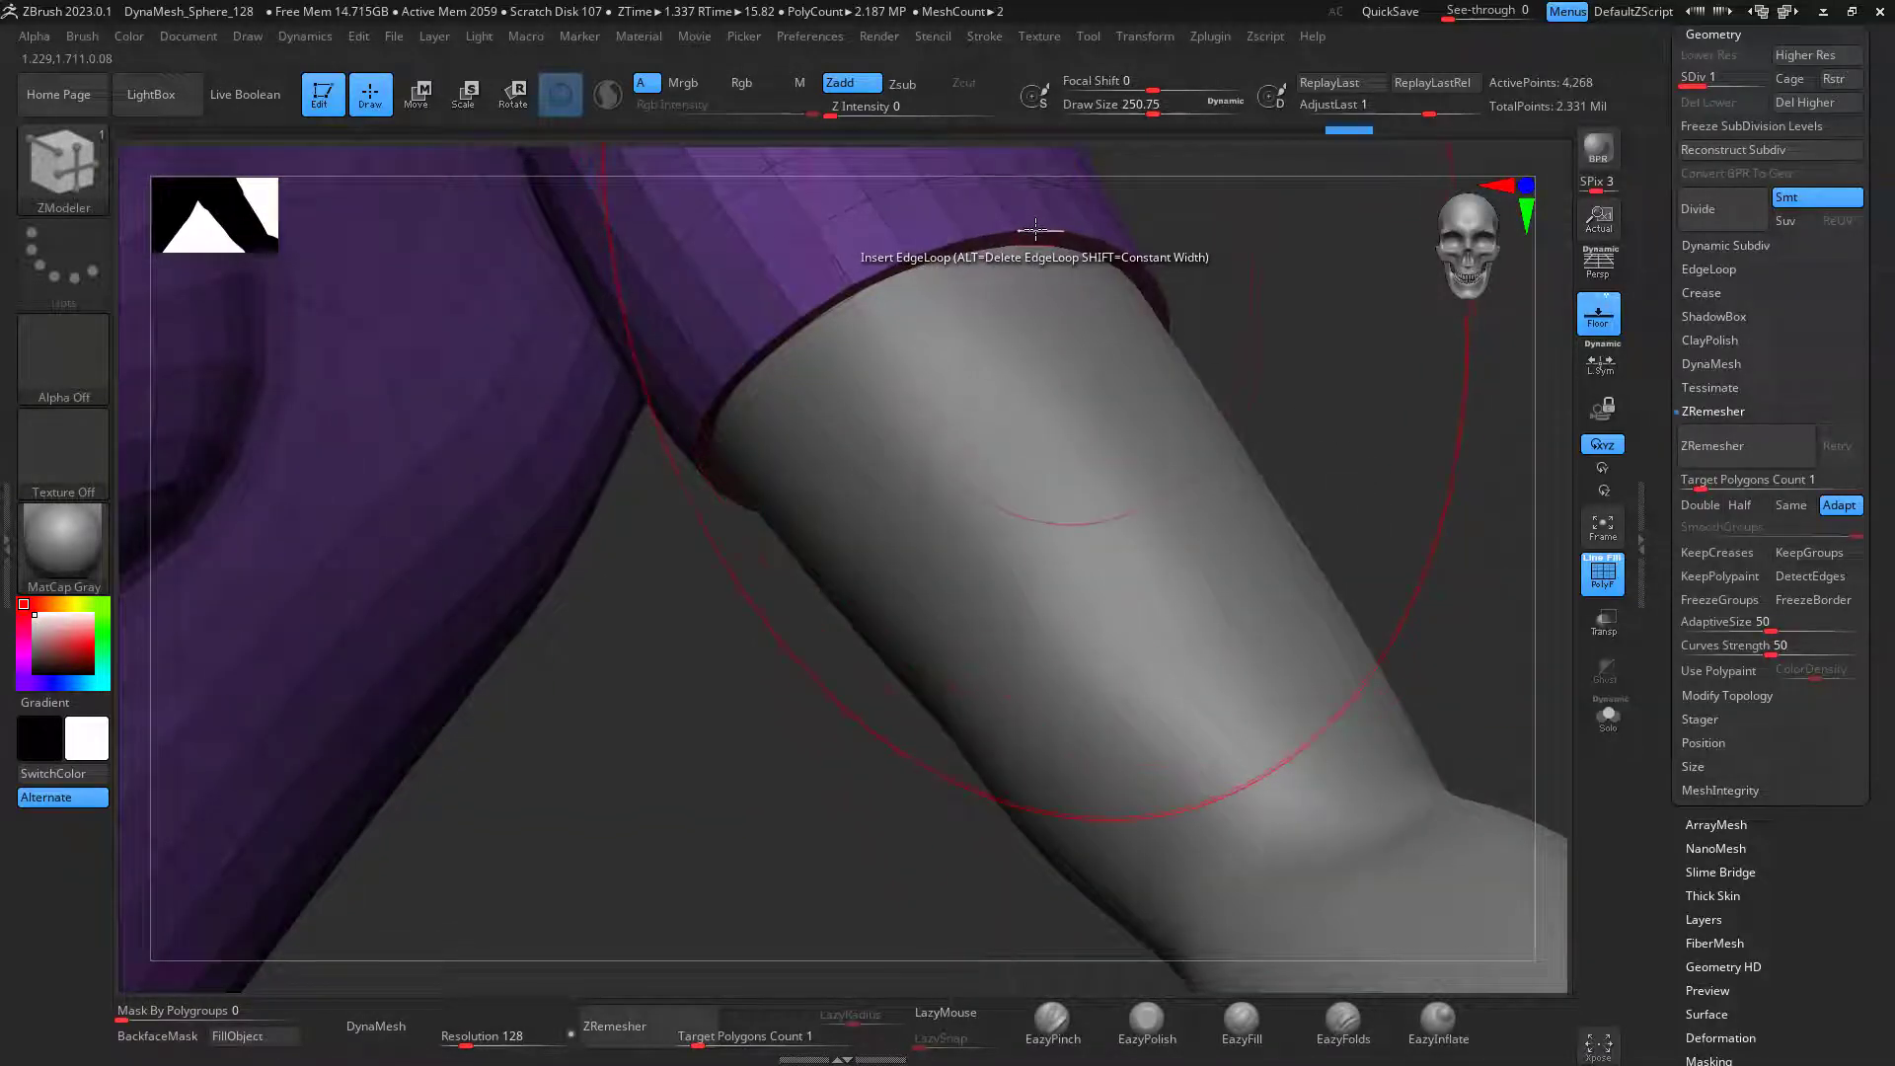
{"action": "key", "text": "space"}
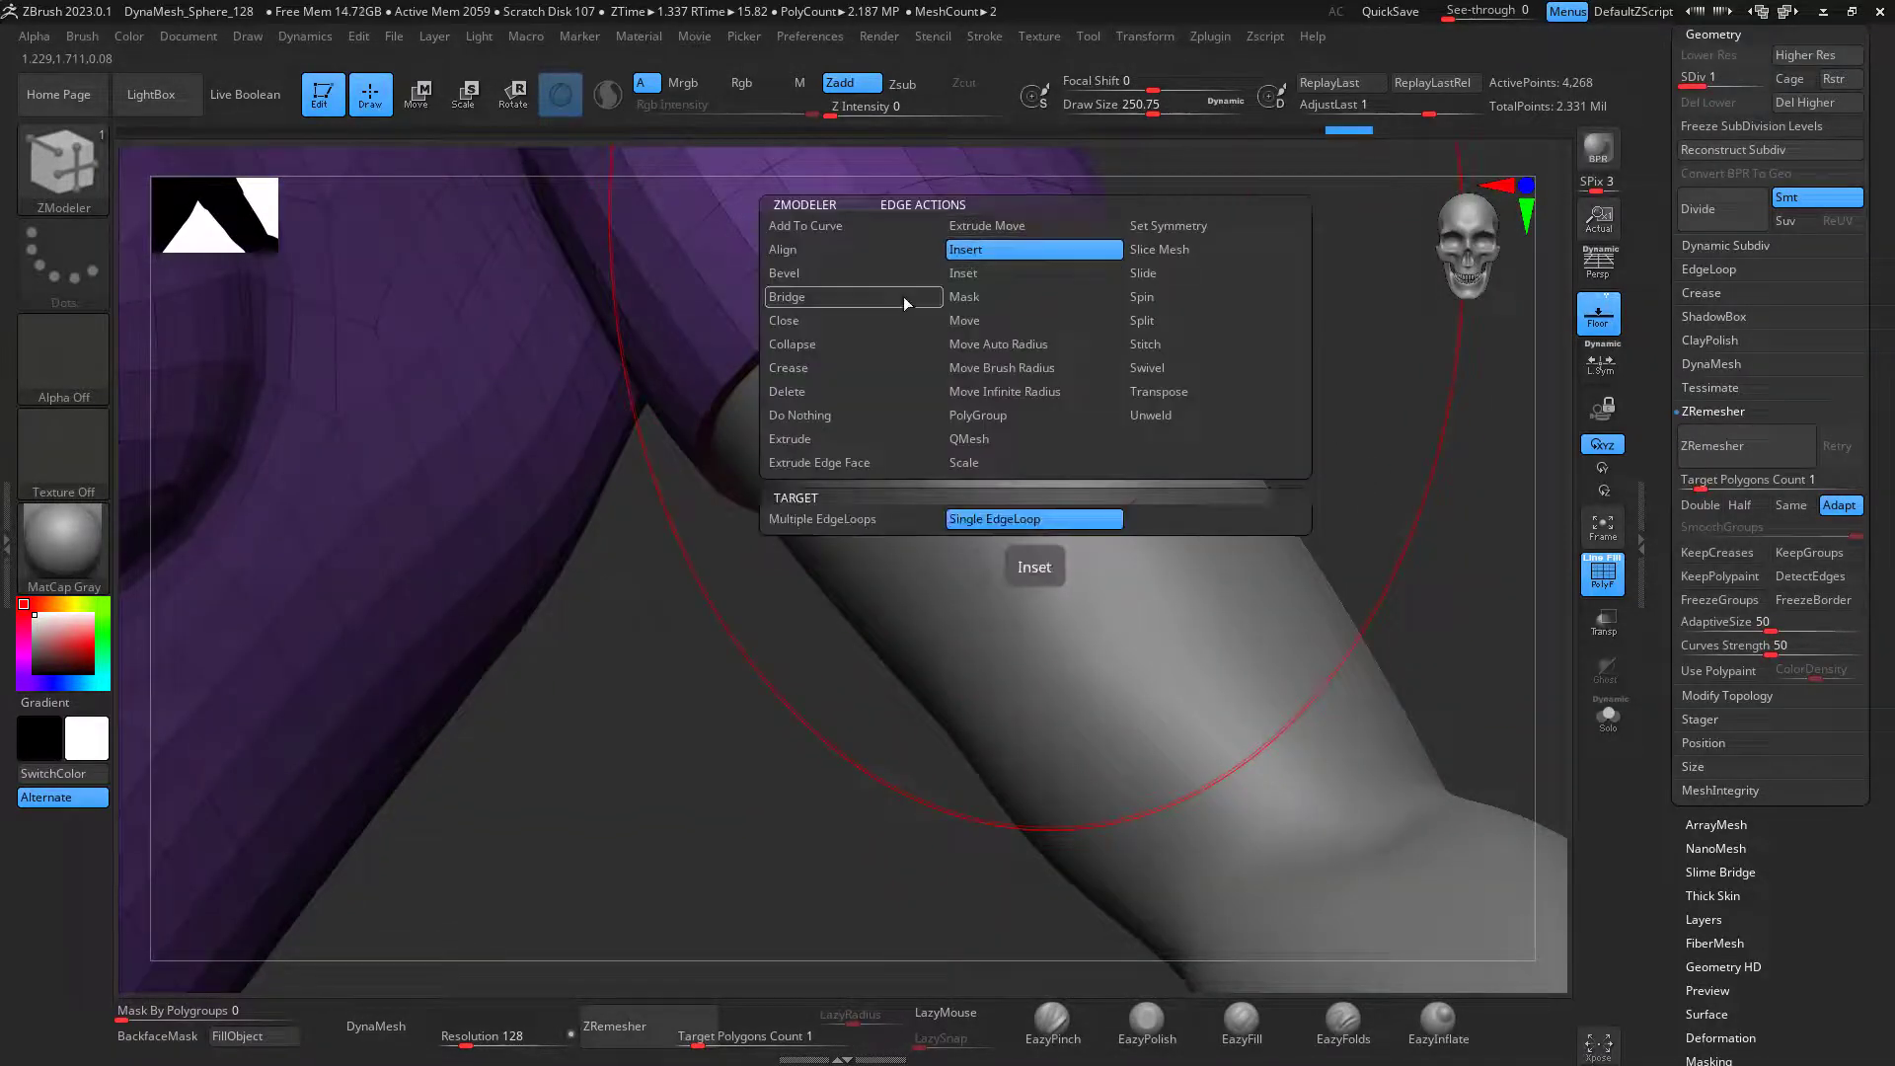
{"action": "left_click", "coordinate": [834, 273]}
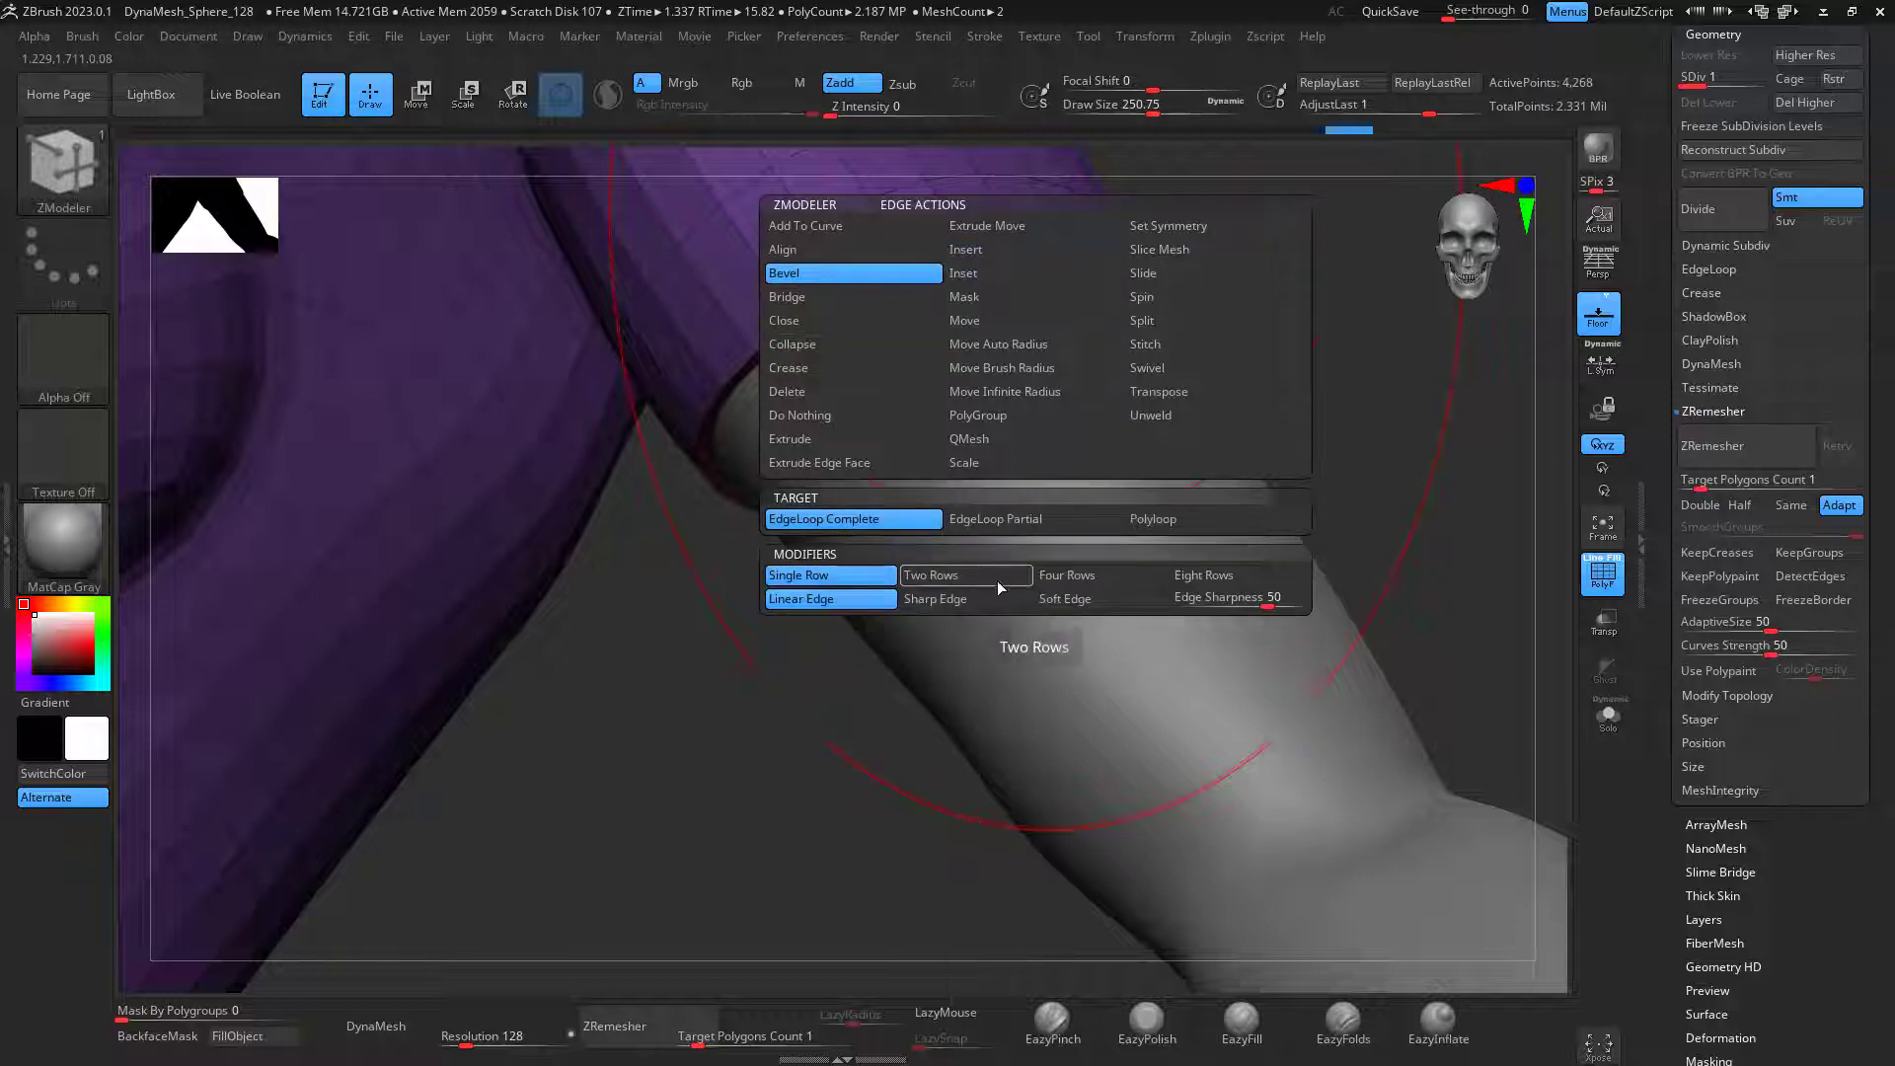
{"action": "left_click", "coordinate": [998, 583]}
Step: Delete the shirt's higher subdivision levels and bevel the edge loop around the sleeve hem
{"action": "left_click", "coordinate": [992, 249]}
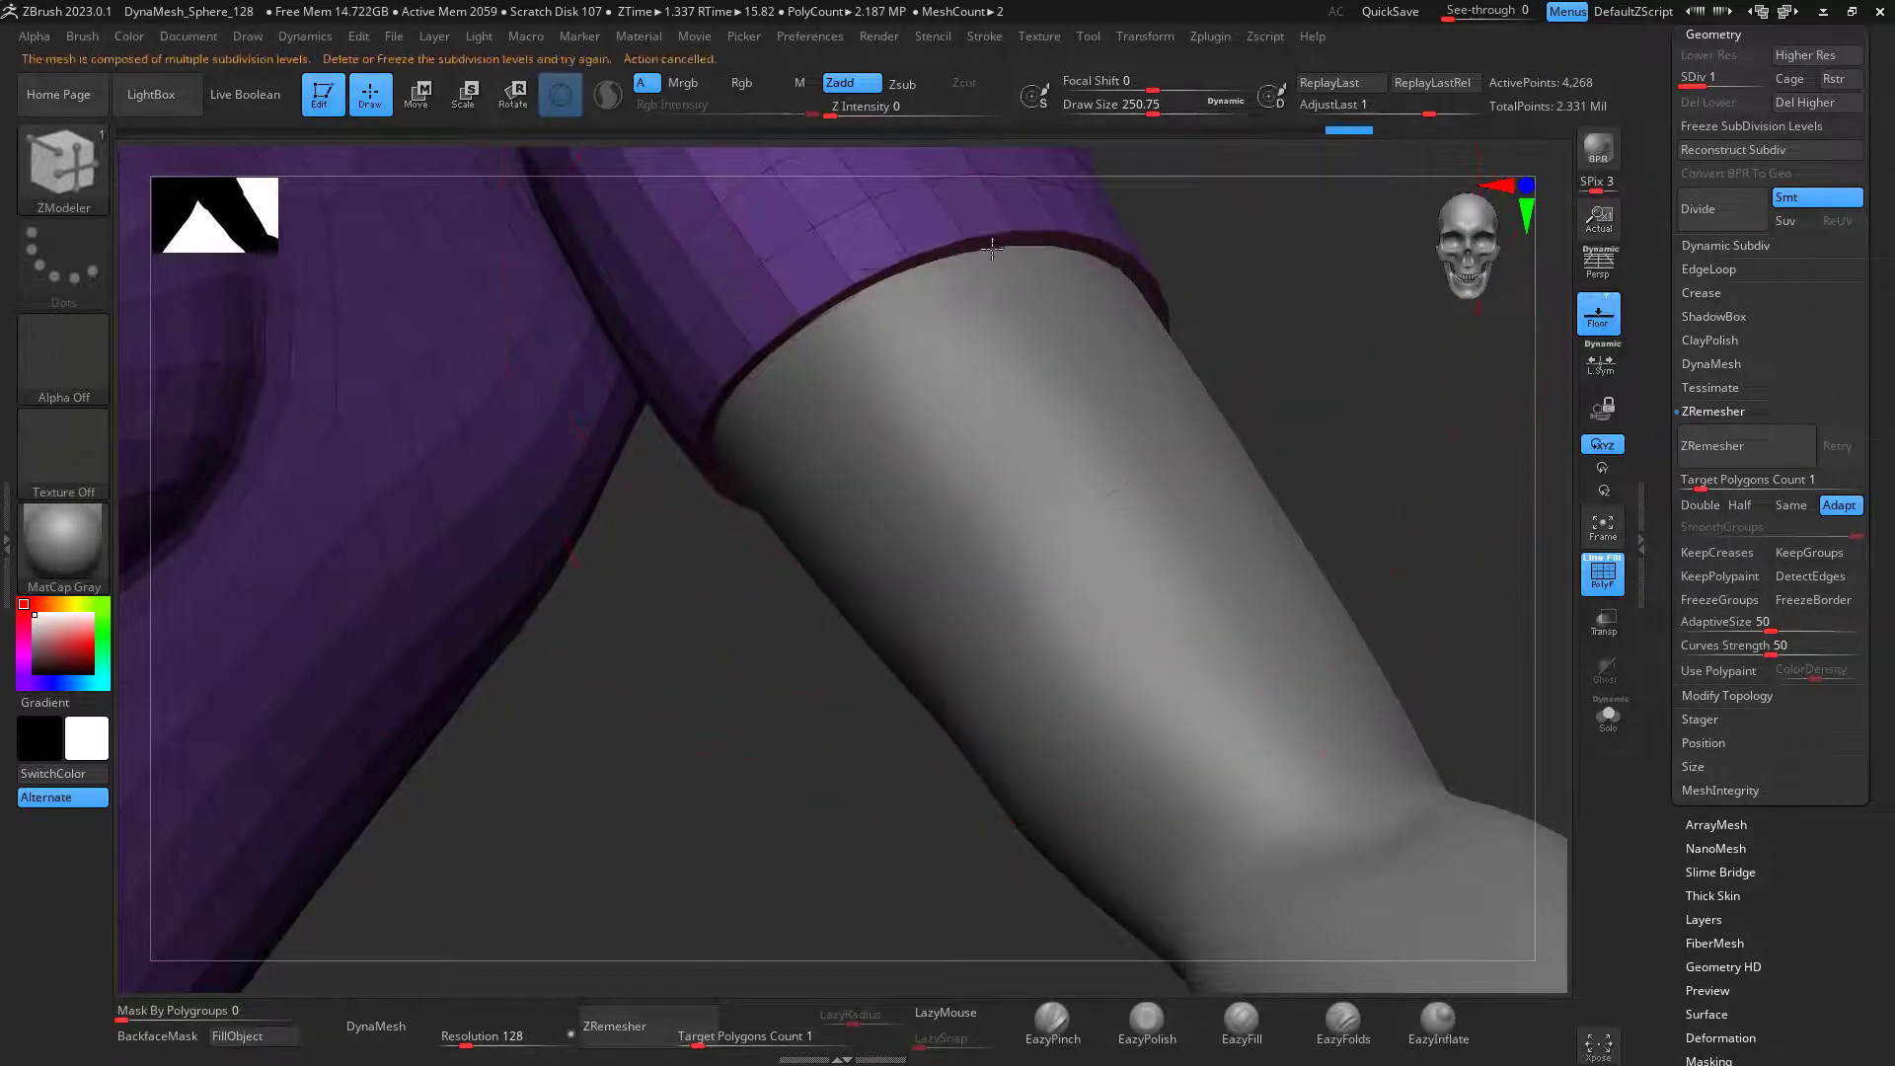
{"action": "left_click", "coordinate": [1812, 105]}
{"action": "left_click", "coordinate": [992, 245]}
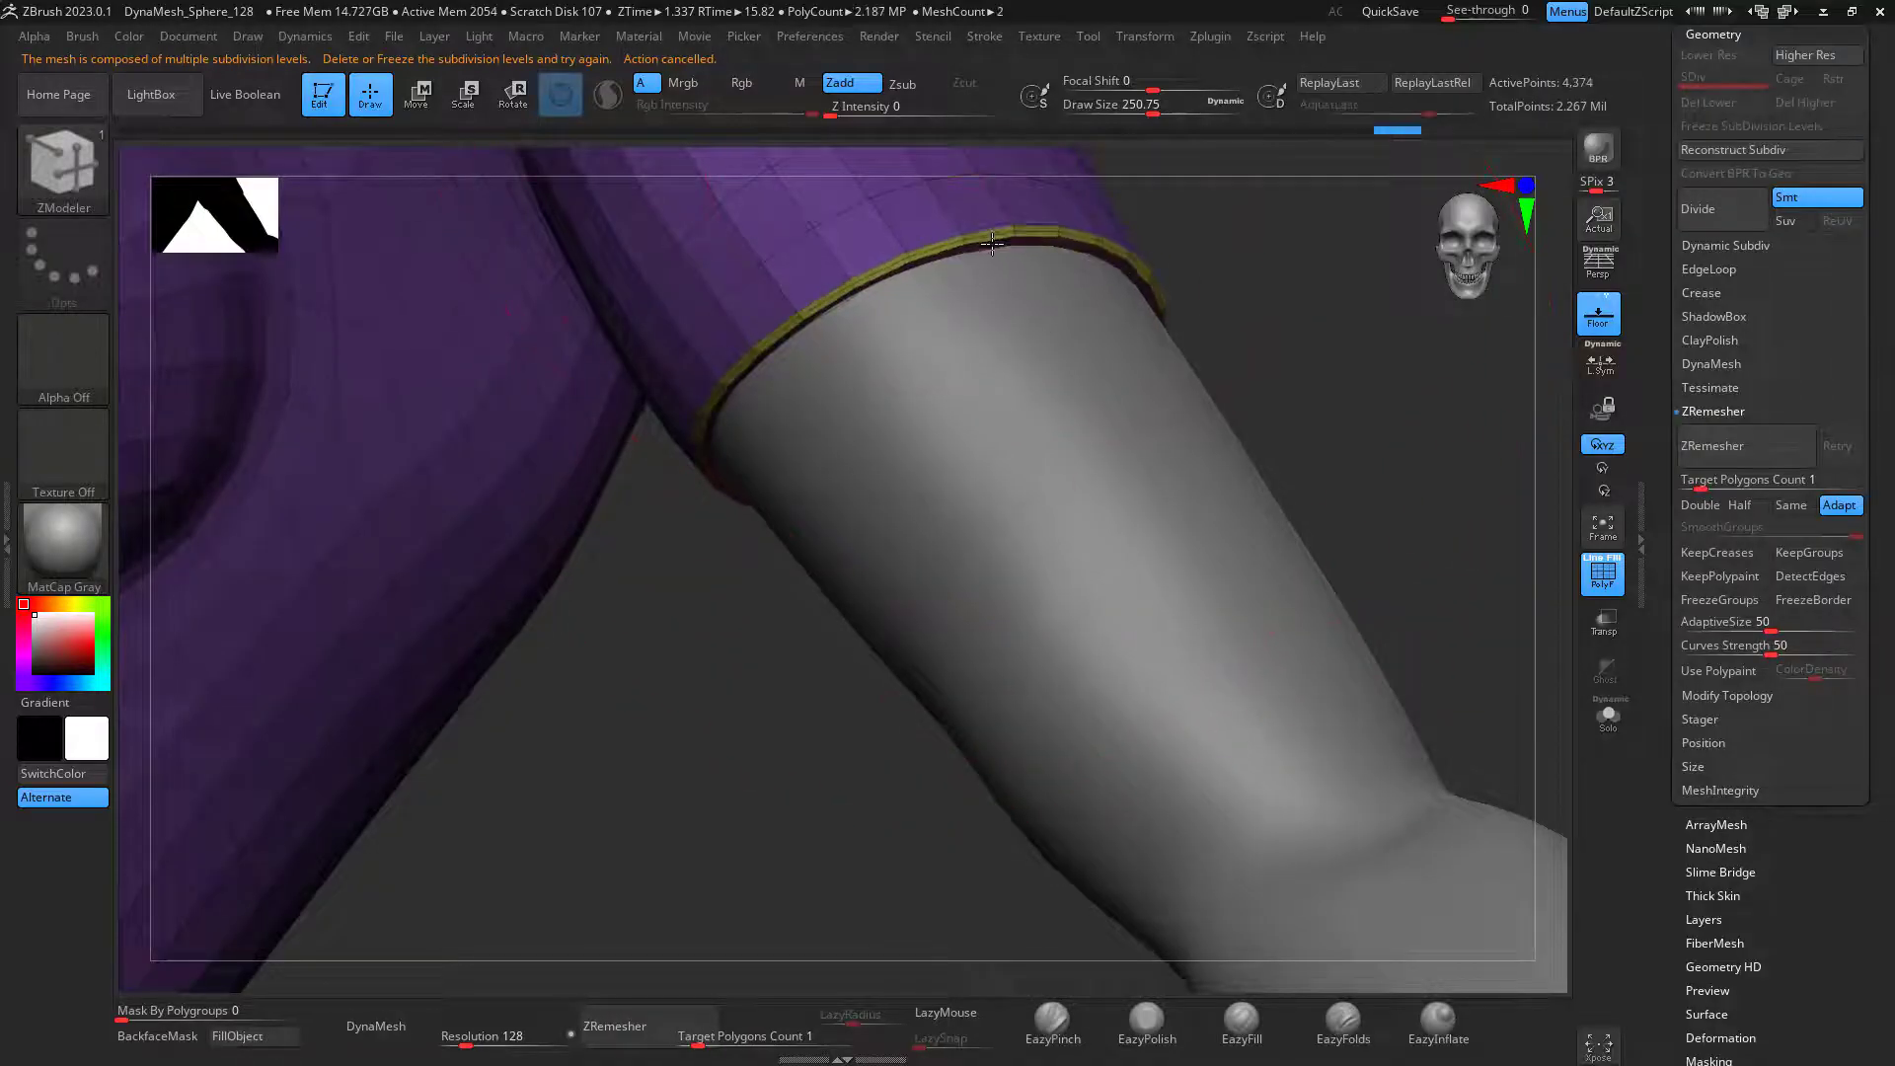
Step: Bevel the complete edge loop around the shirt's neckline
{"action": "left_click_drag", "start_coordinate": [1394, 420], "coordinate": [1078, 299]}
{"action": "left_click_drag", "start_coordinate": [1336, 491], "coordinate": [951, 447]}
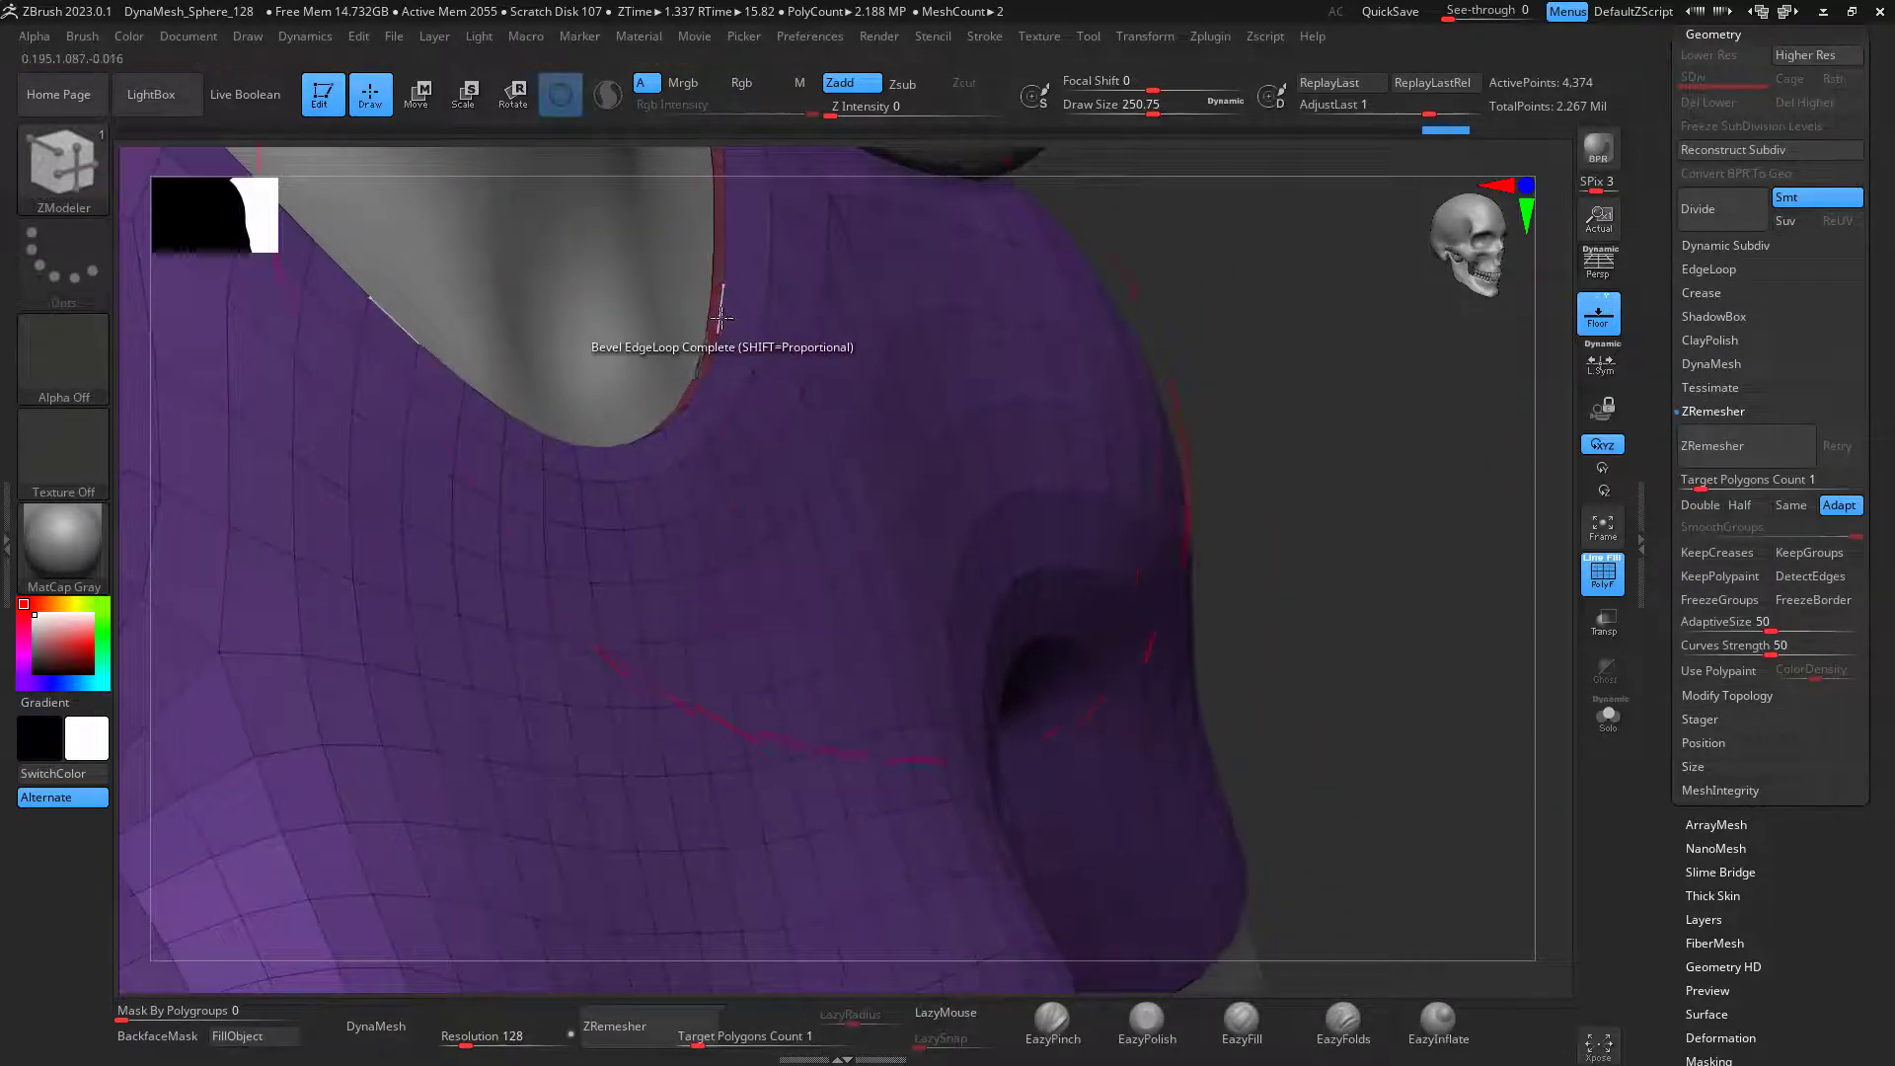
{"action": "left_click_drag", "start_coordinate": [720, 318], "coordinate": [735, 314]}
{"action": "left_click_drag", "start_coordinate": [1308, 464], "coordinate": [1391, 572], "text": "shift"}
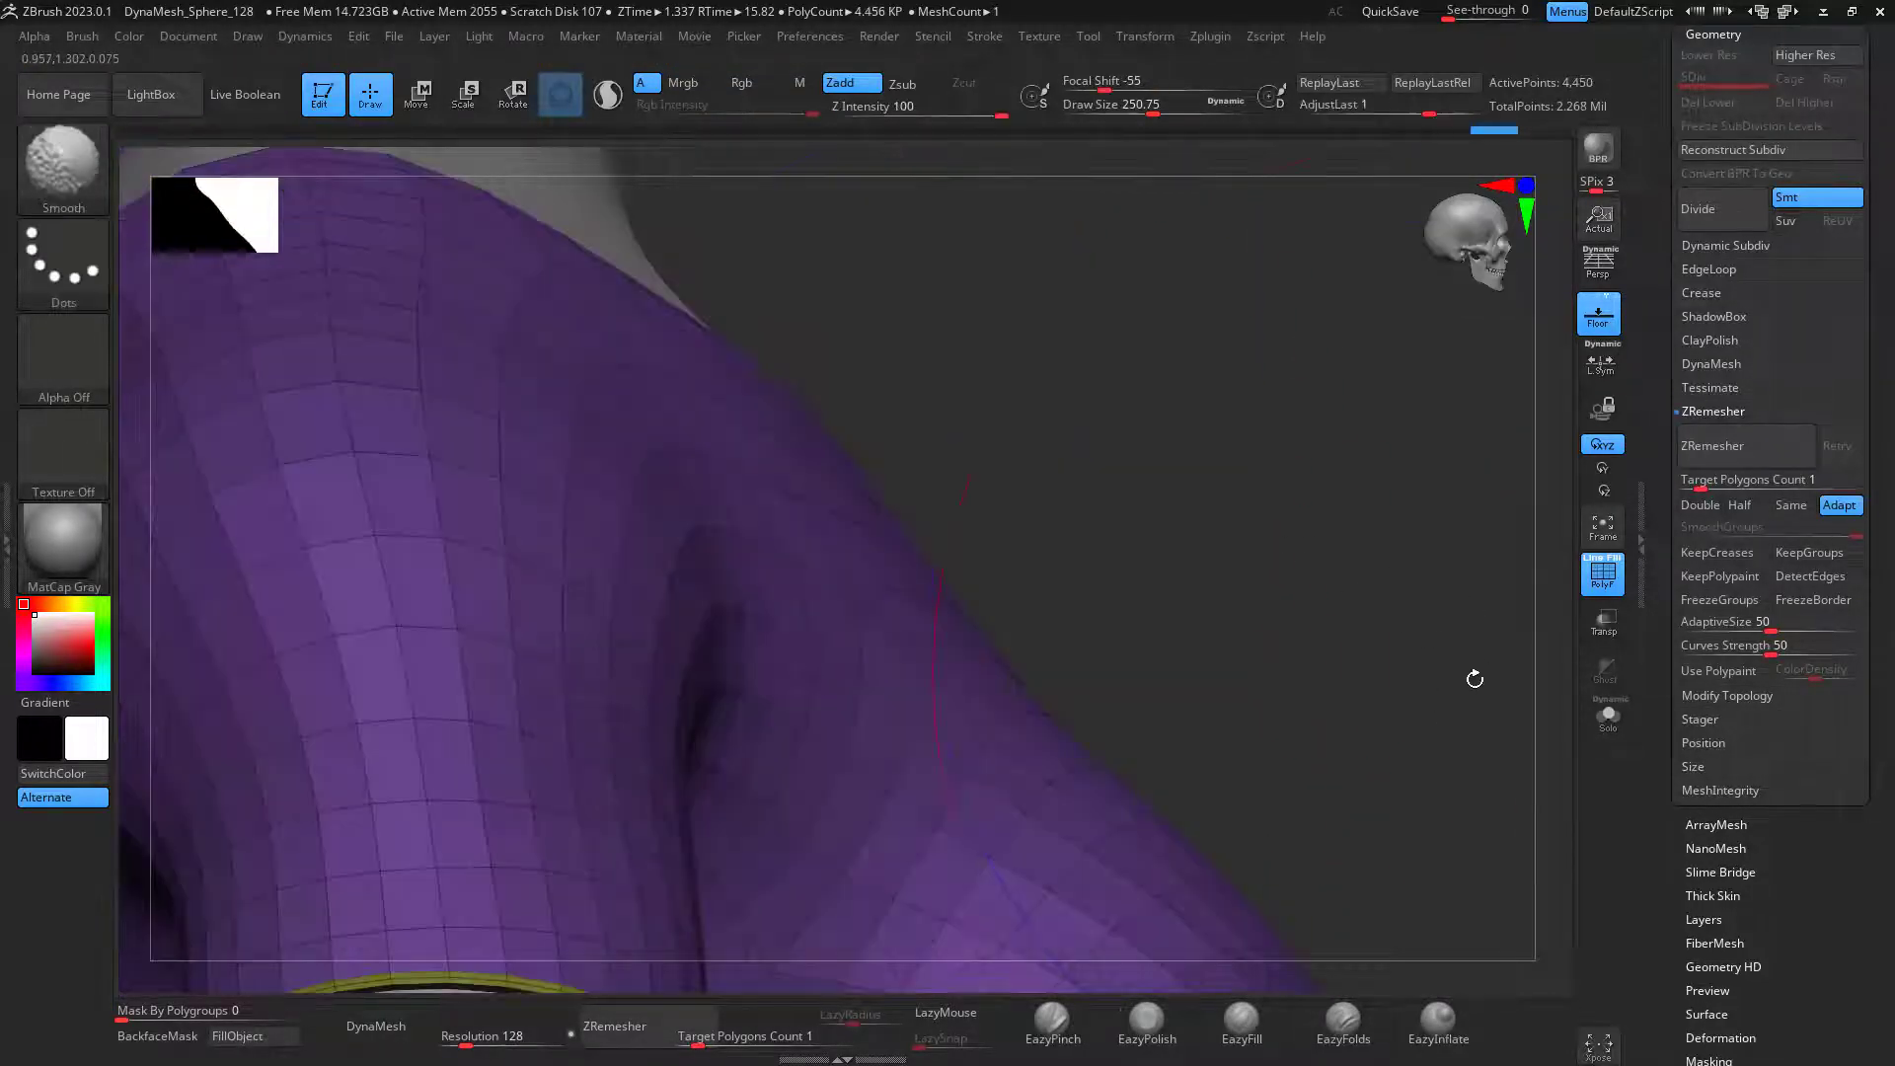
{"action": "left_click_drag", "start_coordinate": [1471, 679], "coordinate": [1399, 492], "text": "alt"}
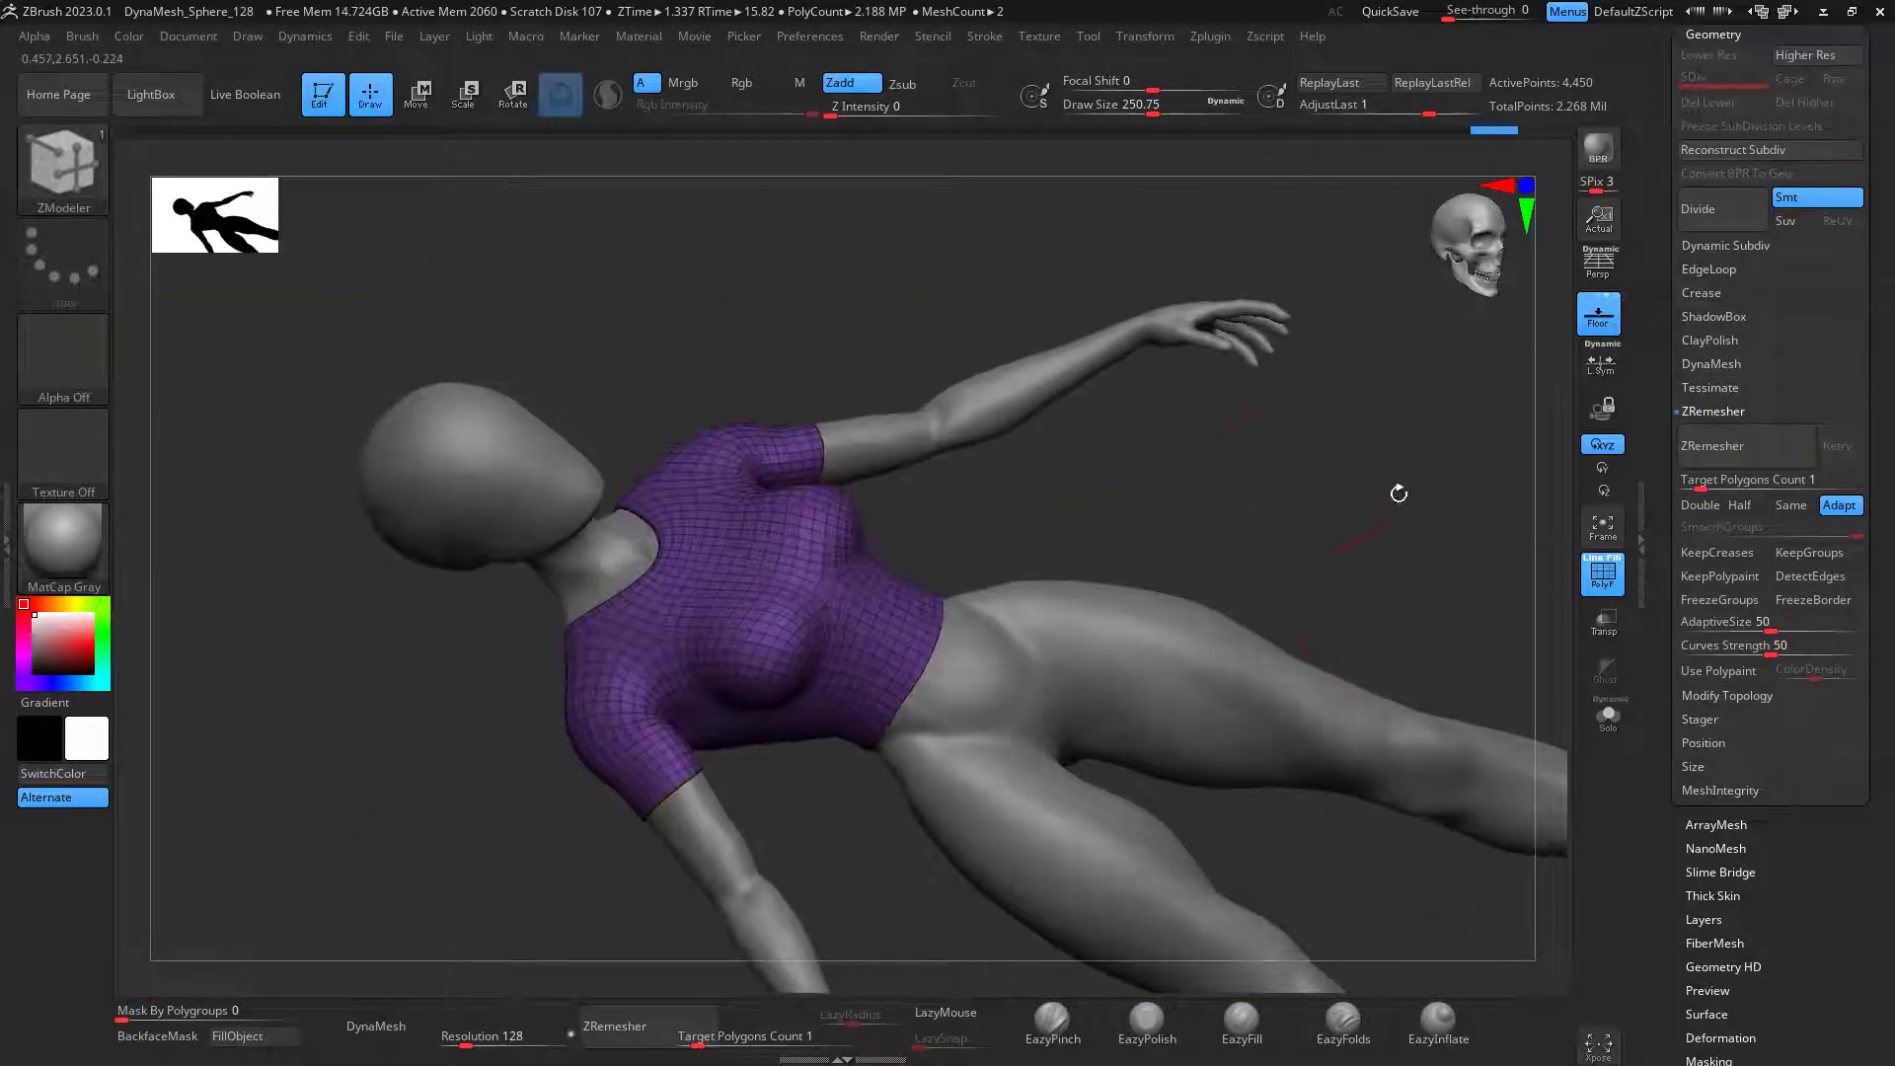
Step: Choose the EazyFolds brush, hide the wireframe and subdivide the shirt three times to level 4
{"action": "left_click", "coordinate": [1354, 1023]}
{"action": "left_click", "coordinate": [1605, 575]}
{"action": "mouse_move", "coordinate": [1335, 510]}
{"action": "left_mouse_down"}
{"action": "mouse_move", "coordinate": [1409, 492]}
{"action": "mouse_move", "coordinate": [1400, 584]}
{"action": "left_mouse_up"}
{"action": "key", "text": "ctrl+d"}
{"action": "key", "text": "ctrl+d"}
{"action": "key", "text": "ctrl+d"}
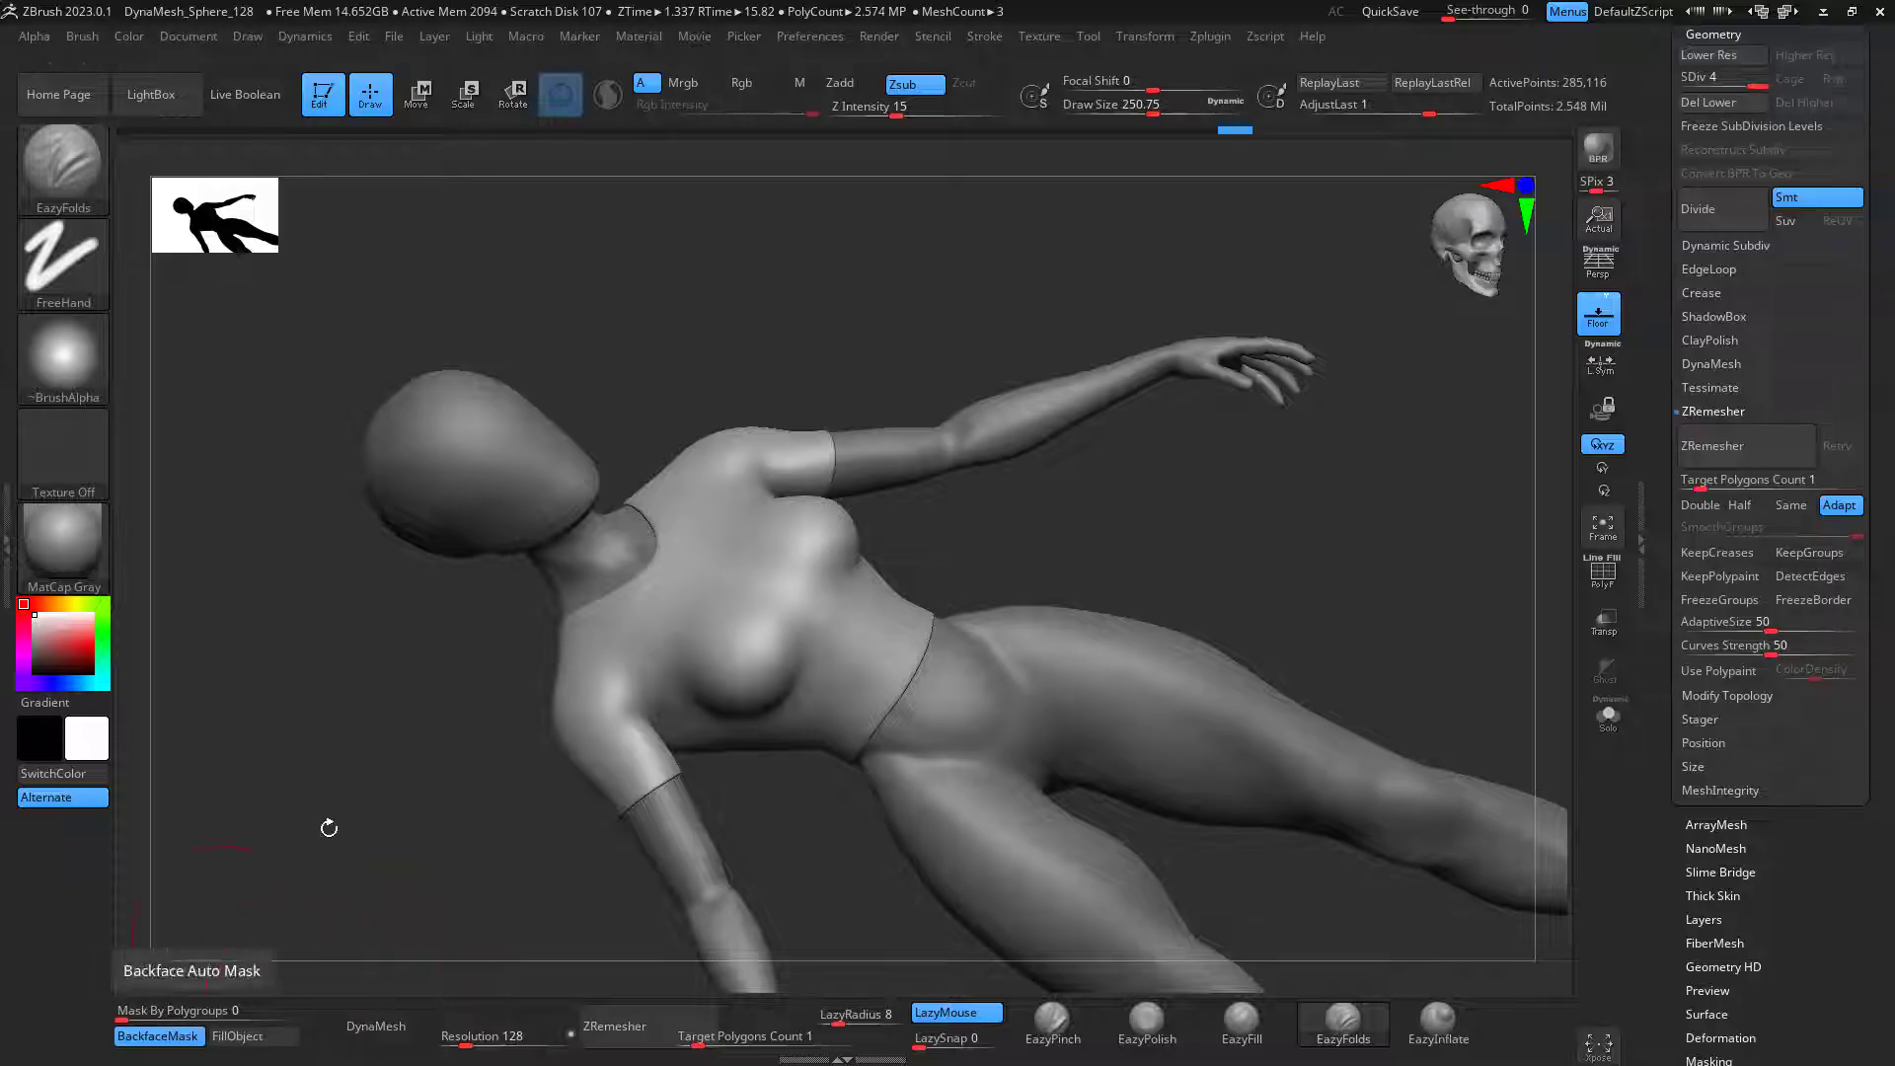
Step: Sculpt and smooth fabric folds along the underside of the bust with the EazyFolds brush at a draw size of about 149
{"action": "left_click_drag", "start_coordinate": [1206, 545], "coordinate": [1214, 580], "text": "alt"}
{"action": "key", "text": "space"}
{"action": "left_click_drag", "start_coordinate": [931, 662], "coordinate": [923, 661]}
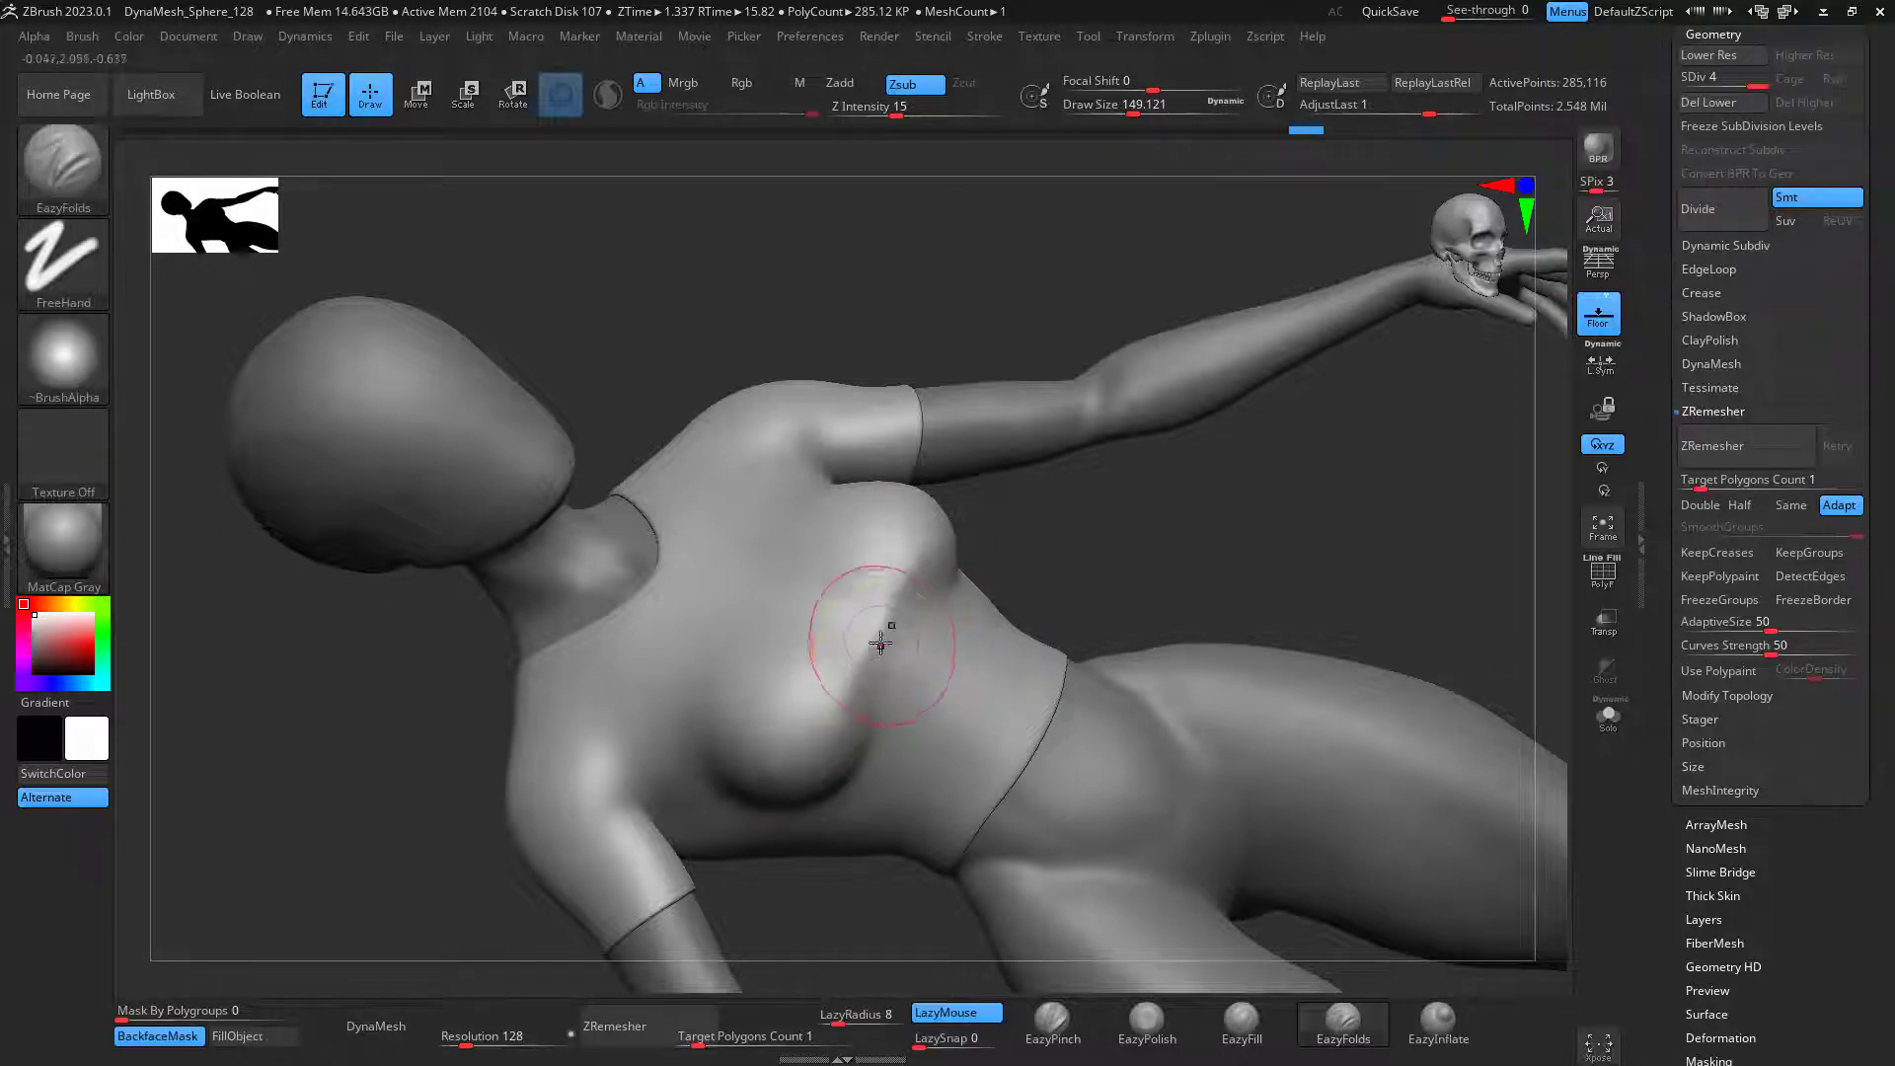
{"action": "mouse_move", "coordinate": [868, 647]}
{"action": "left_mouse_down"}
{"action": "mouse_move", "coordinate": [850, 745]}
{"action": "mouse_move", "coordinate": [879, 577]}
{"action": "left_mouse_up"}
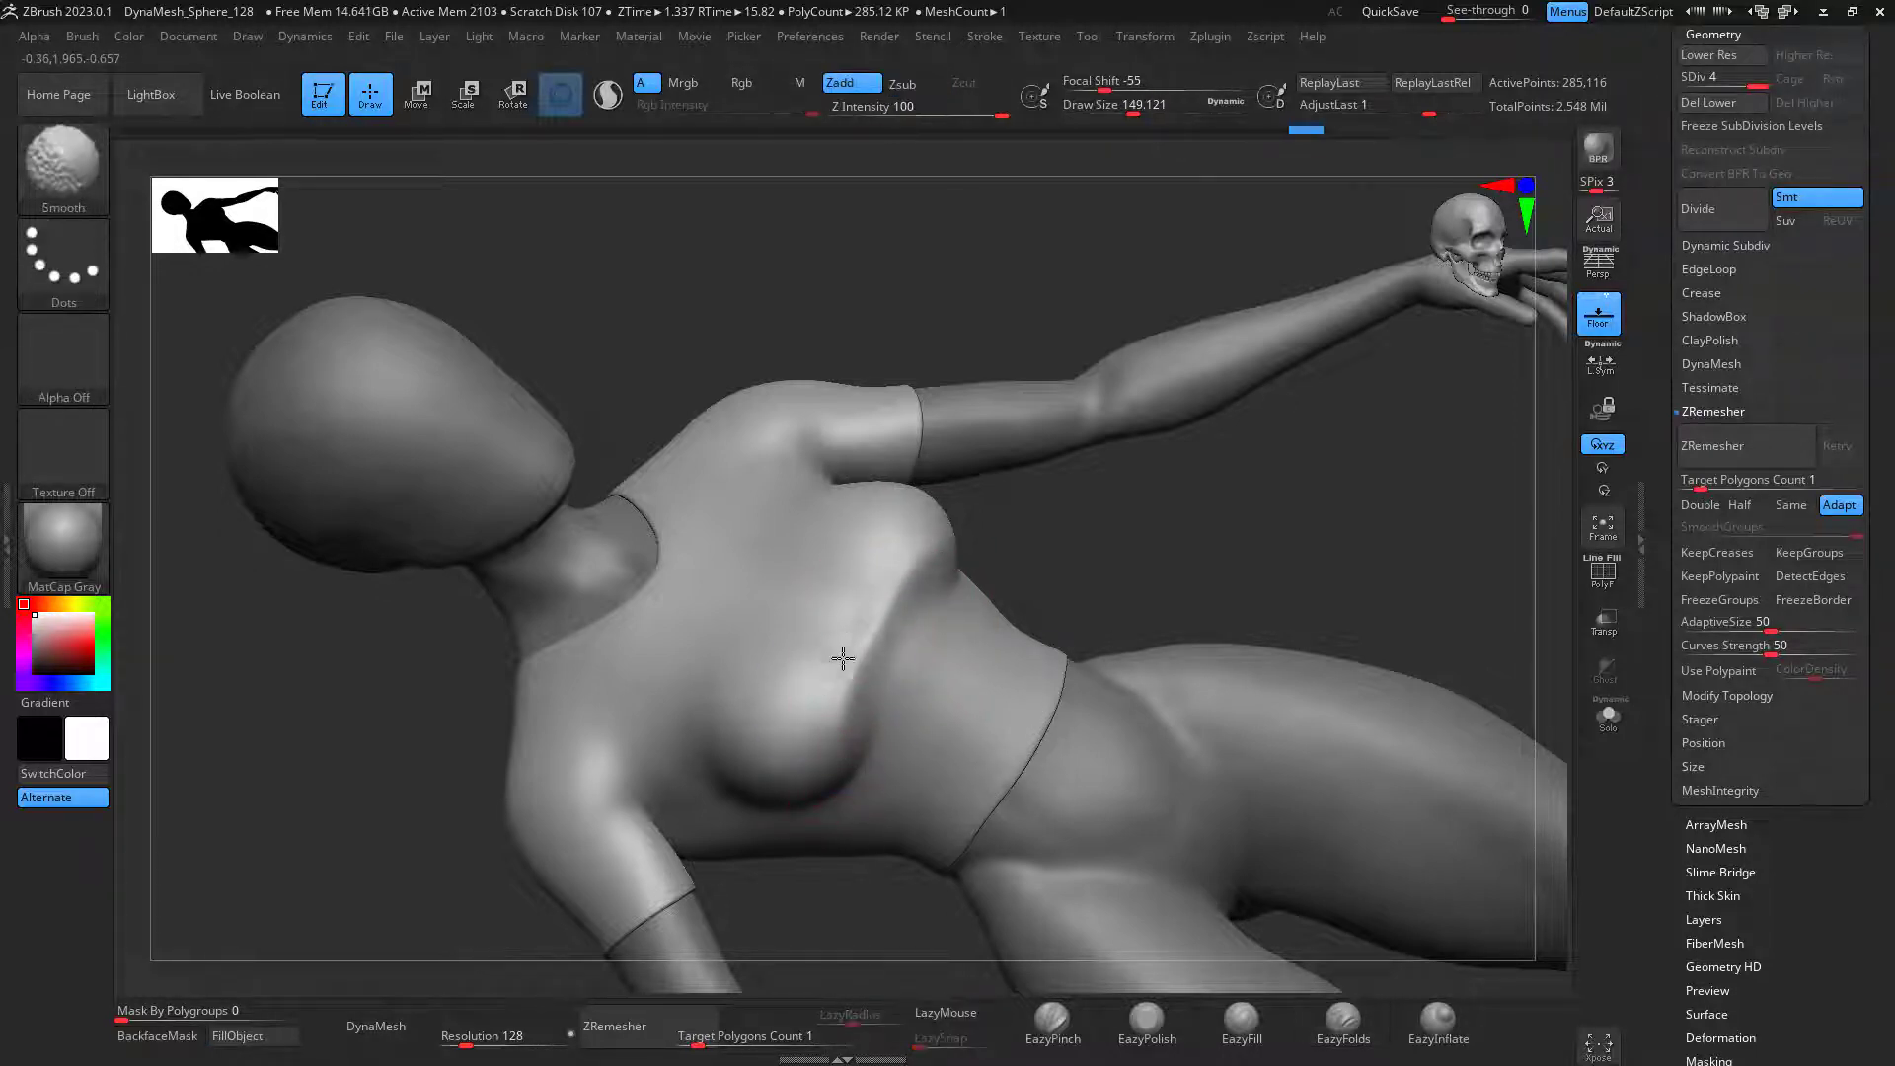
{"action": "left_click_drag", "start_coordinate": [828, 724], "coordinate": [835, 712], "text": "shift"}
{"action": "mouse_move", "coordinate": [917, 625]}
{"action": "left_mouse_down"}
{"action": "mouse_move", "coordinate": [862, 794]}
{"action": "mouse_move", "coordinate": [870, 740]}
{"action": "left_mouse_up"}
{"action": "left_click_drag", "start_coordinate": [918, 642], "coordinate": [896, 716], "text": "shift"}
{"action": "left_click_drag", "start_coordinate": [916, 663], "coordinate": [881, 740]}
Step: Sculpt fabric folds running from the armpits up over the front of the shoulders with the EazyFolds brush, reducing the draw size to about 77
{"action": "left_click_drag", "start_coordinate": [1129, 463], "coordinate": [1253, 578]}
{"action": "left_click_drag", "start_coordinate": [1406, 449], "coordinate": [1334, 460]}
{"action": "mouse_move", "coordinate": [1163, 609]}
{"action": "left_mouse_down"}
{"action": "mouse_move", "coordinate": [1182, 493]}
{"action": "mouse_move", "coordinate": [1221, 422]}
{"action": "left_mouse_up"}
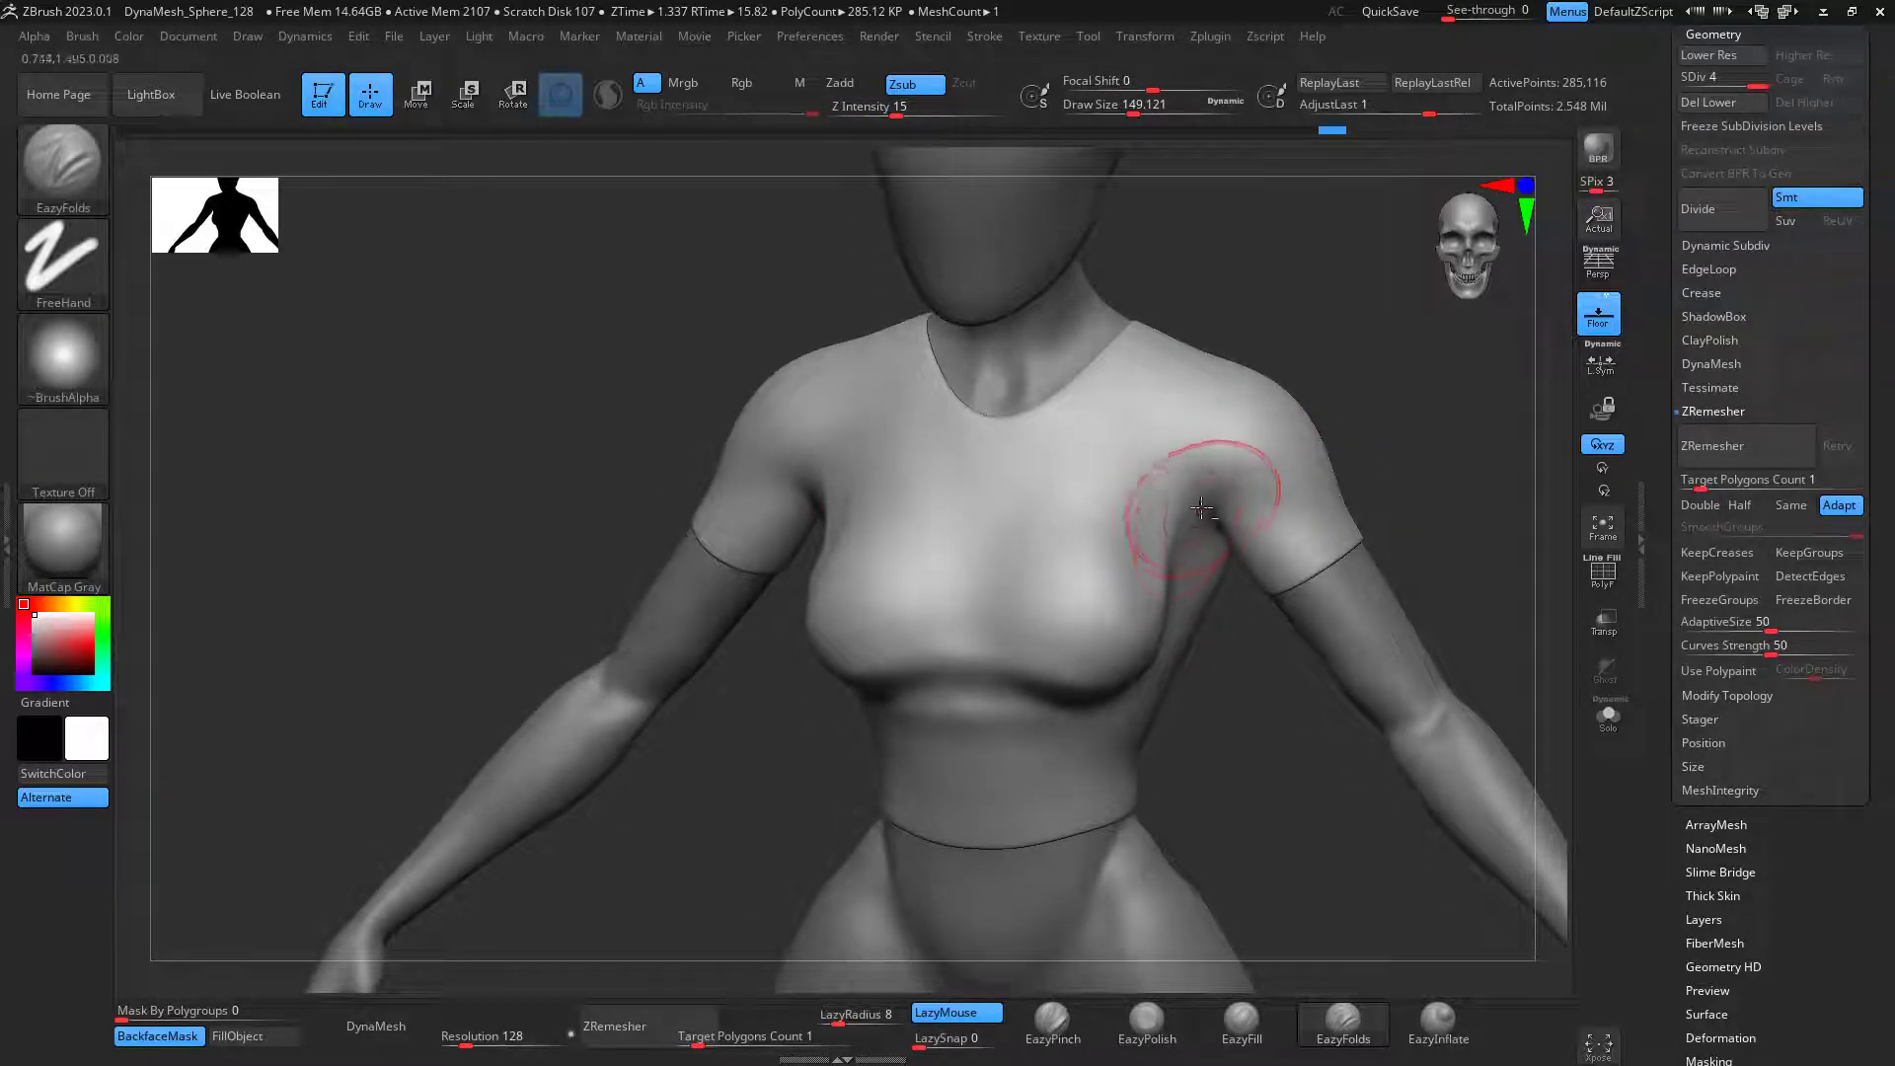
{"action": "left_click_drag", "start_coordinate": [1198, 510], "coordinate": [1248, 394]}
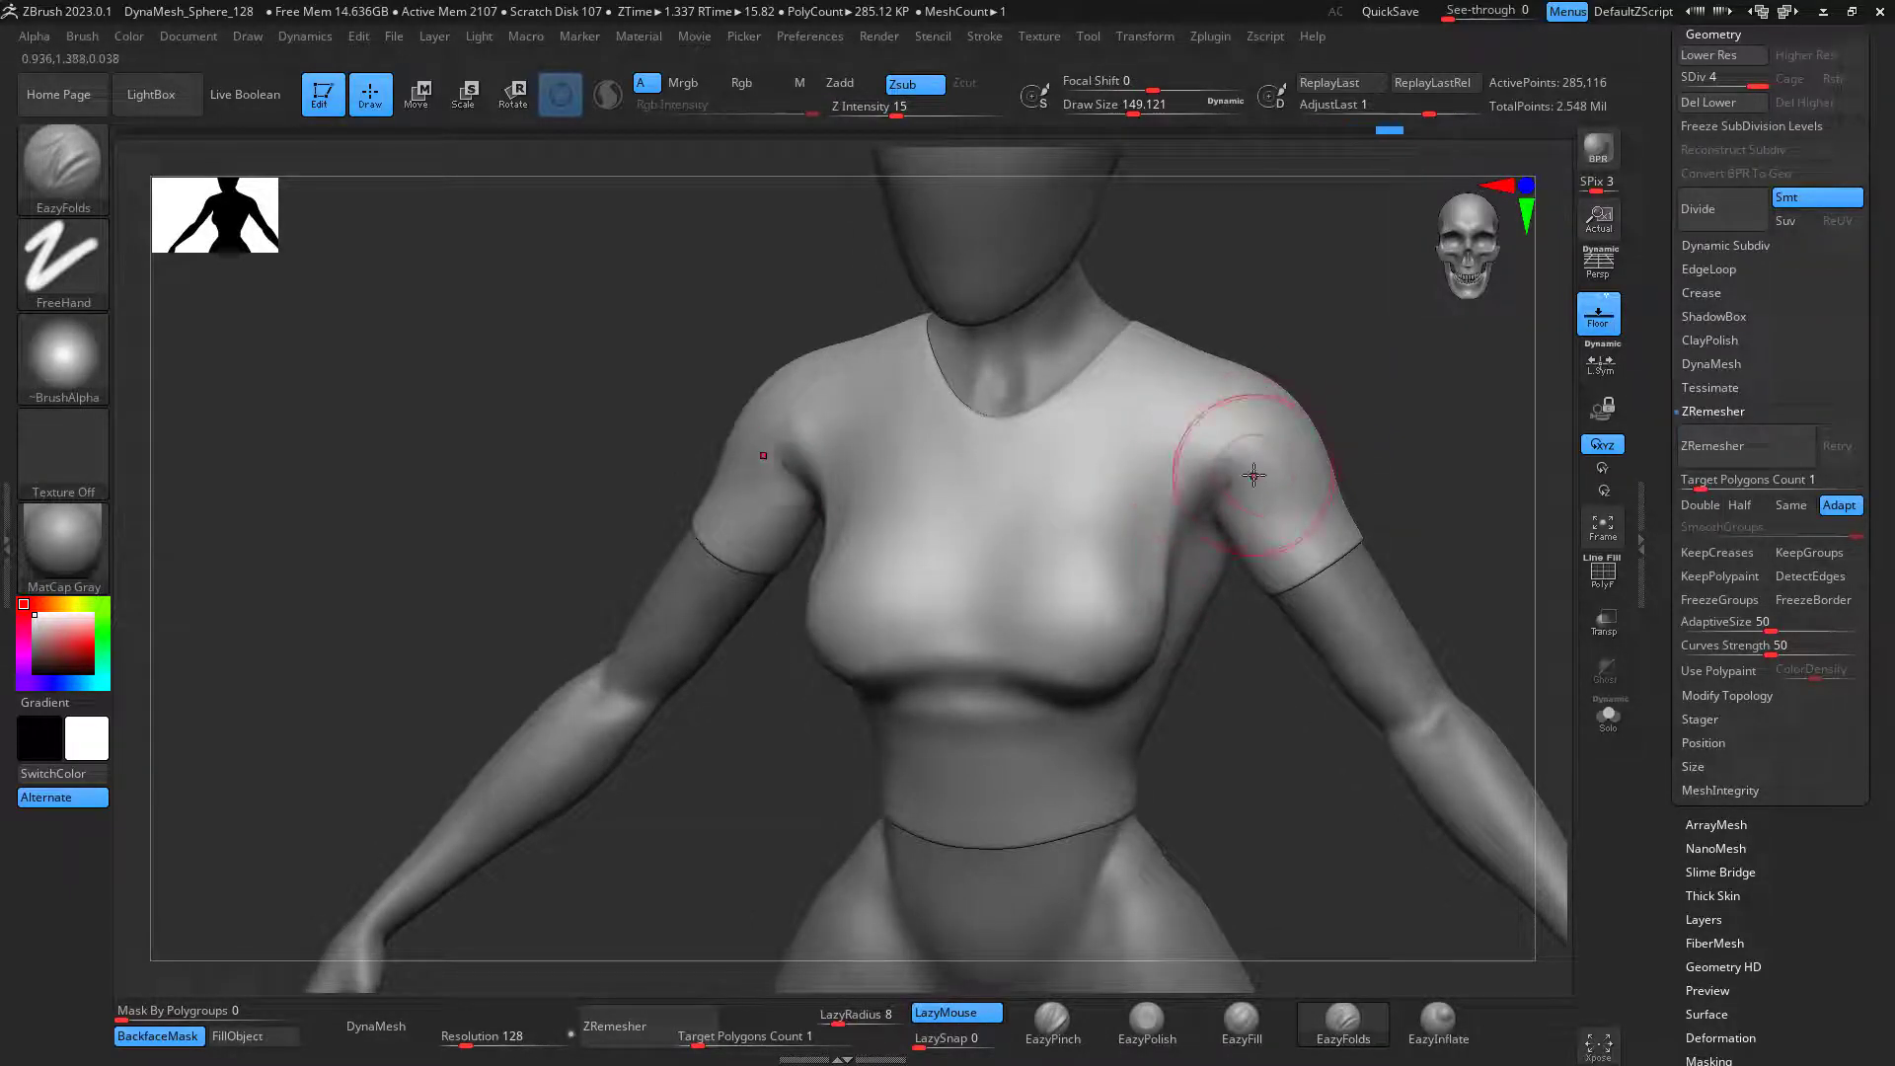
{"action": "key", "text": "space"}
{"action": "mouse_move", "coordinate": [1253, 476]}
{"action": "left_mouse_down"}
{"action": "mouse_move", "coordinate": [1235, 477]}
{"action": "mouse_move", "coordinate": [1305, 396]}
{"action": "left_mouse_up"}
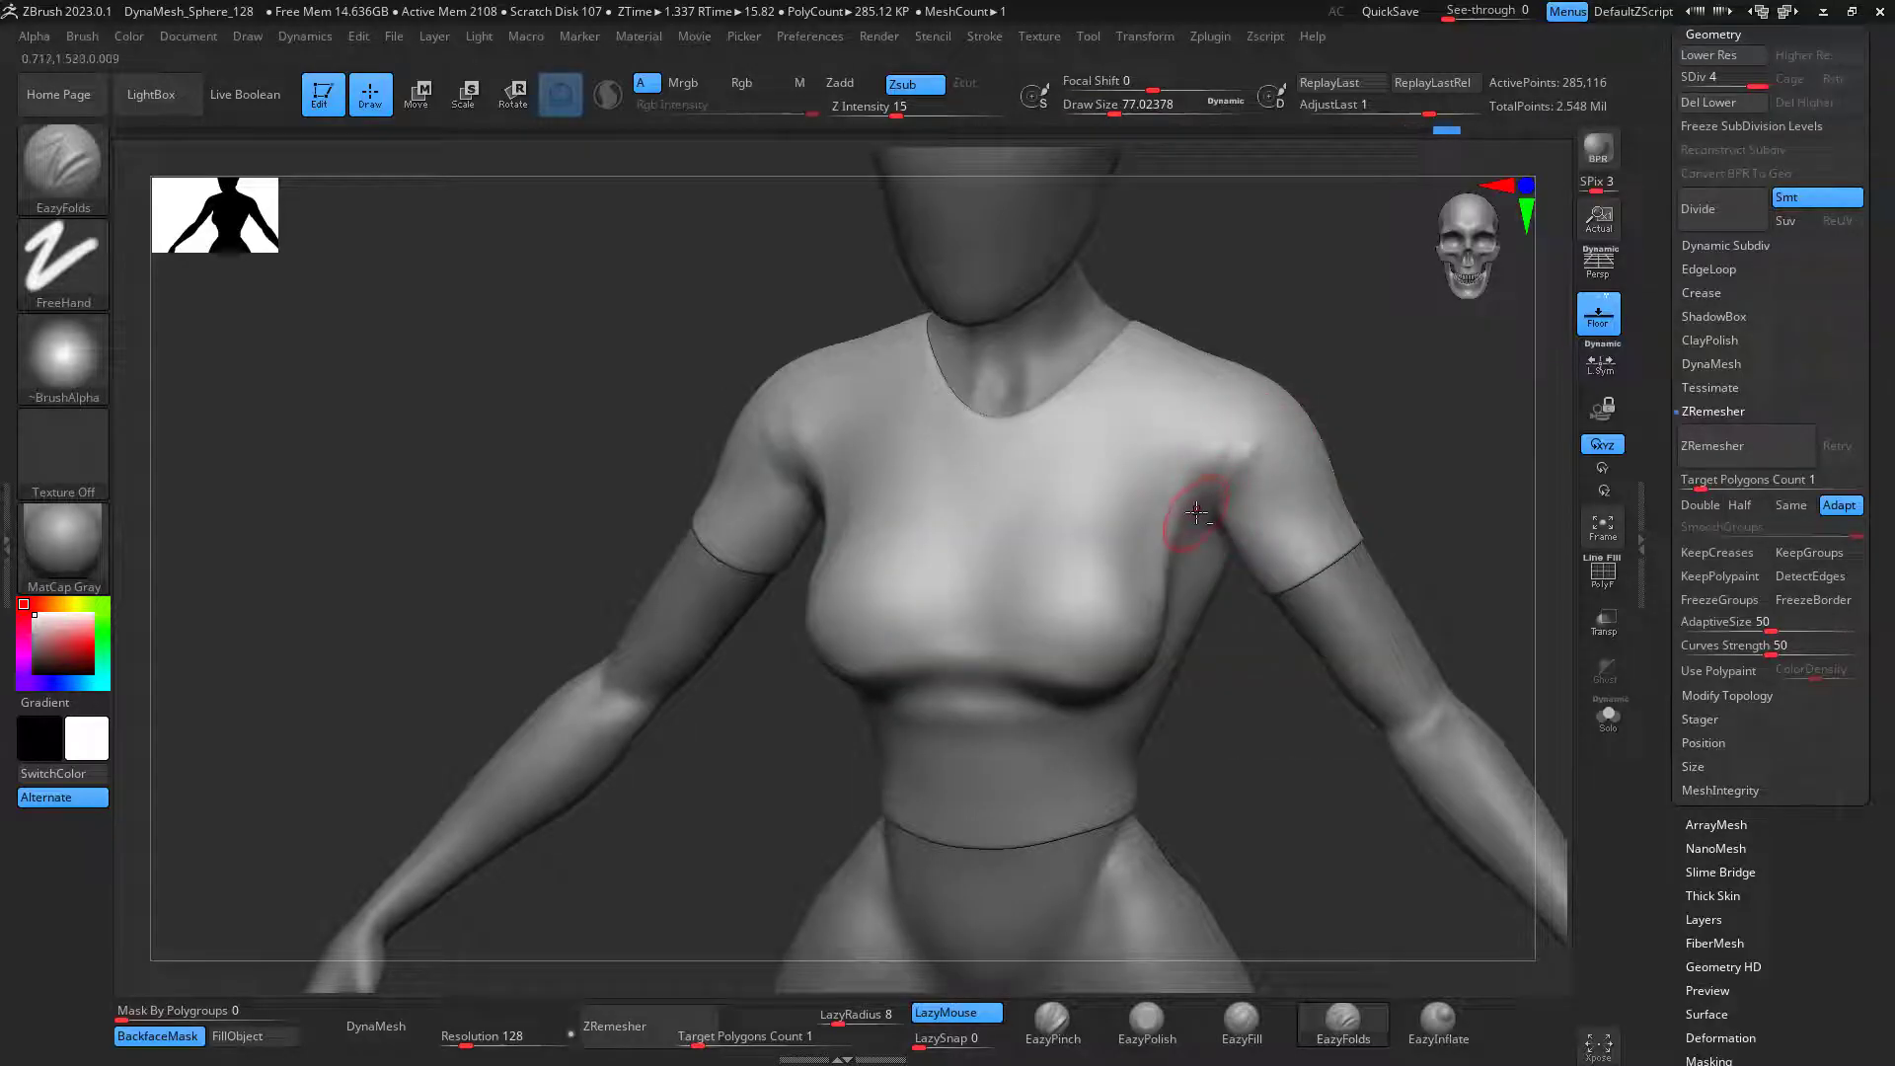
{"action": "left_click_drag", "start_coordinate": [1196, 512], "coordinate": [1269, 396]}
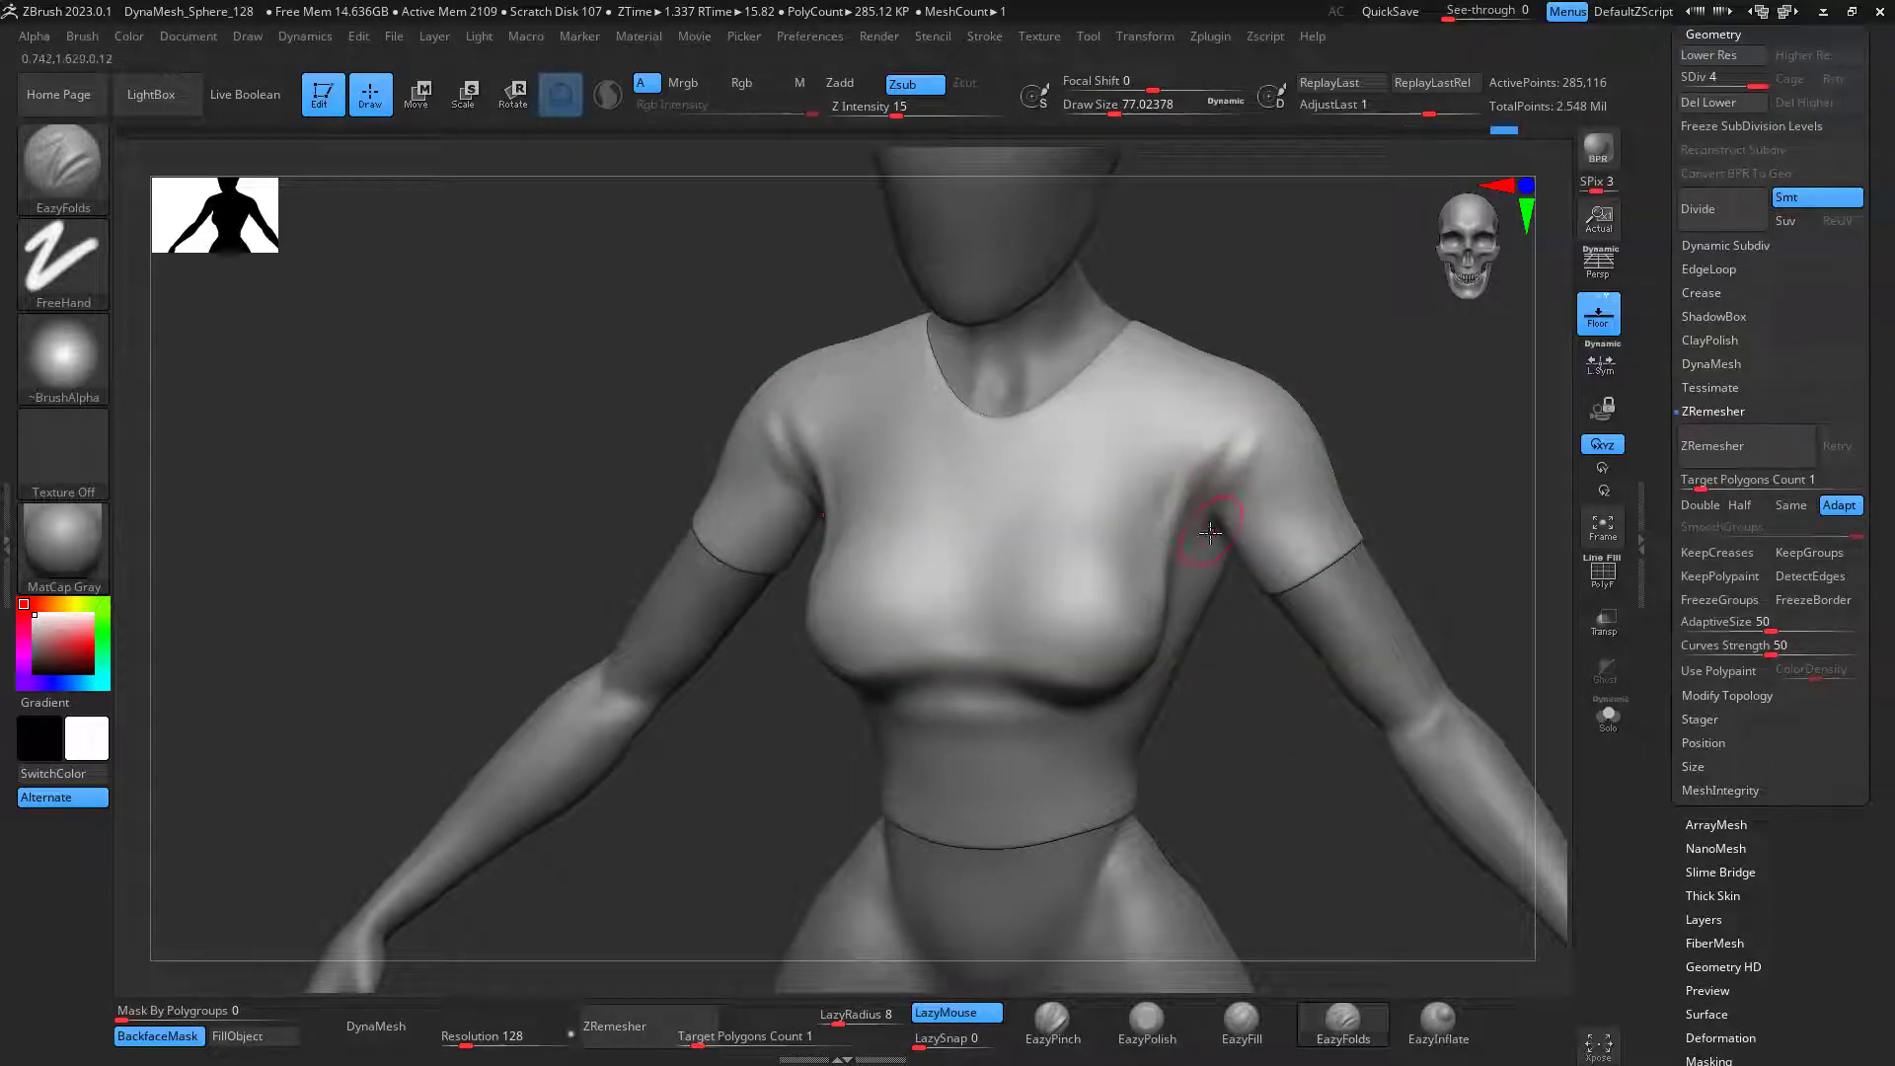
{"action": "mouse_move", "coordinate": [1214, 529]}
{"action": "left_mouse_down"}
{"action": "mouse_move", "coordinate": [1295, 445]}
{"action": "mouse_move", "coordinate": [1317, 477]}
{"action": "mouse_move", "coordinate": [1314, 434]}
{"action": "left_mouse_up"}
{"action": "key", "text": "shift"}
Step: Choose the Move brush with a draw size of about 245
{"action": "mouse_move", "coordinate": [1406, 380]}
{"action": "left_mouse_down"}
{"action": "mouse_move", "coordinate": [1451, 477]}
{"action": "mouse_move", "coordinate": [1459, 457]}
{"action": "mouse_move", "coordinate": [1384, 466]}
{"action": "mouse_move", "coordinate": [1392, 488]}
{"action": "mouse_move", "coordinate": [1395, 435]}
{"action": "mouse_move", "coordinate": [1303, 441]}
{"action": "mouse_move", "coordinate": [1372, 456]}
{"action": "mouse_move", "coordinate": [1336, 483]}
{"action": "mouse_move", "coordinate": [1353, 427]}
{"action": "left_mouse_up"}
{"action": "key", "text": "b"}
{"action": "key", "text": "m"}
{"action": "key", "text": "v"}
{"action": "key", "text": "space"}
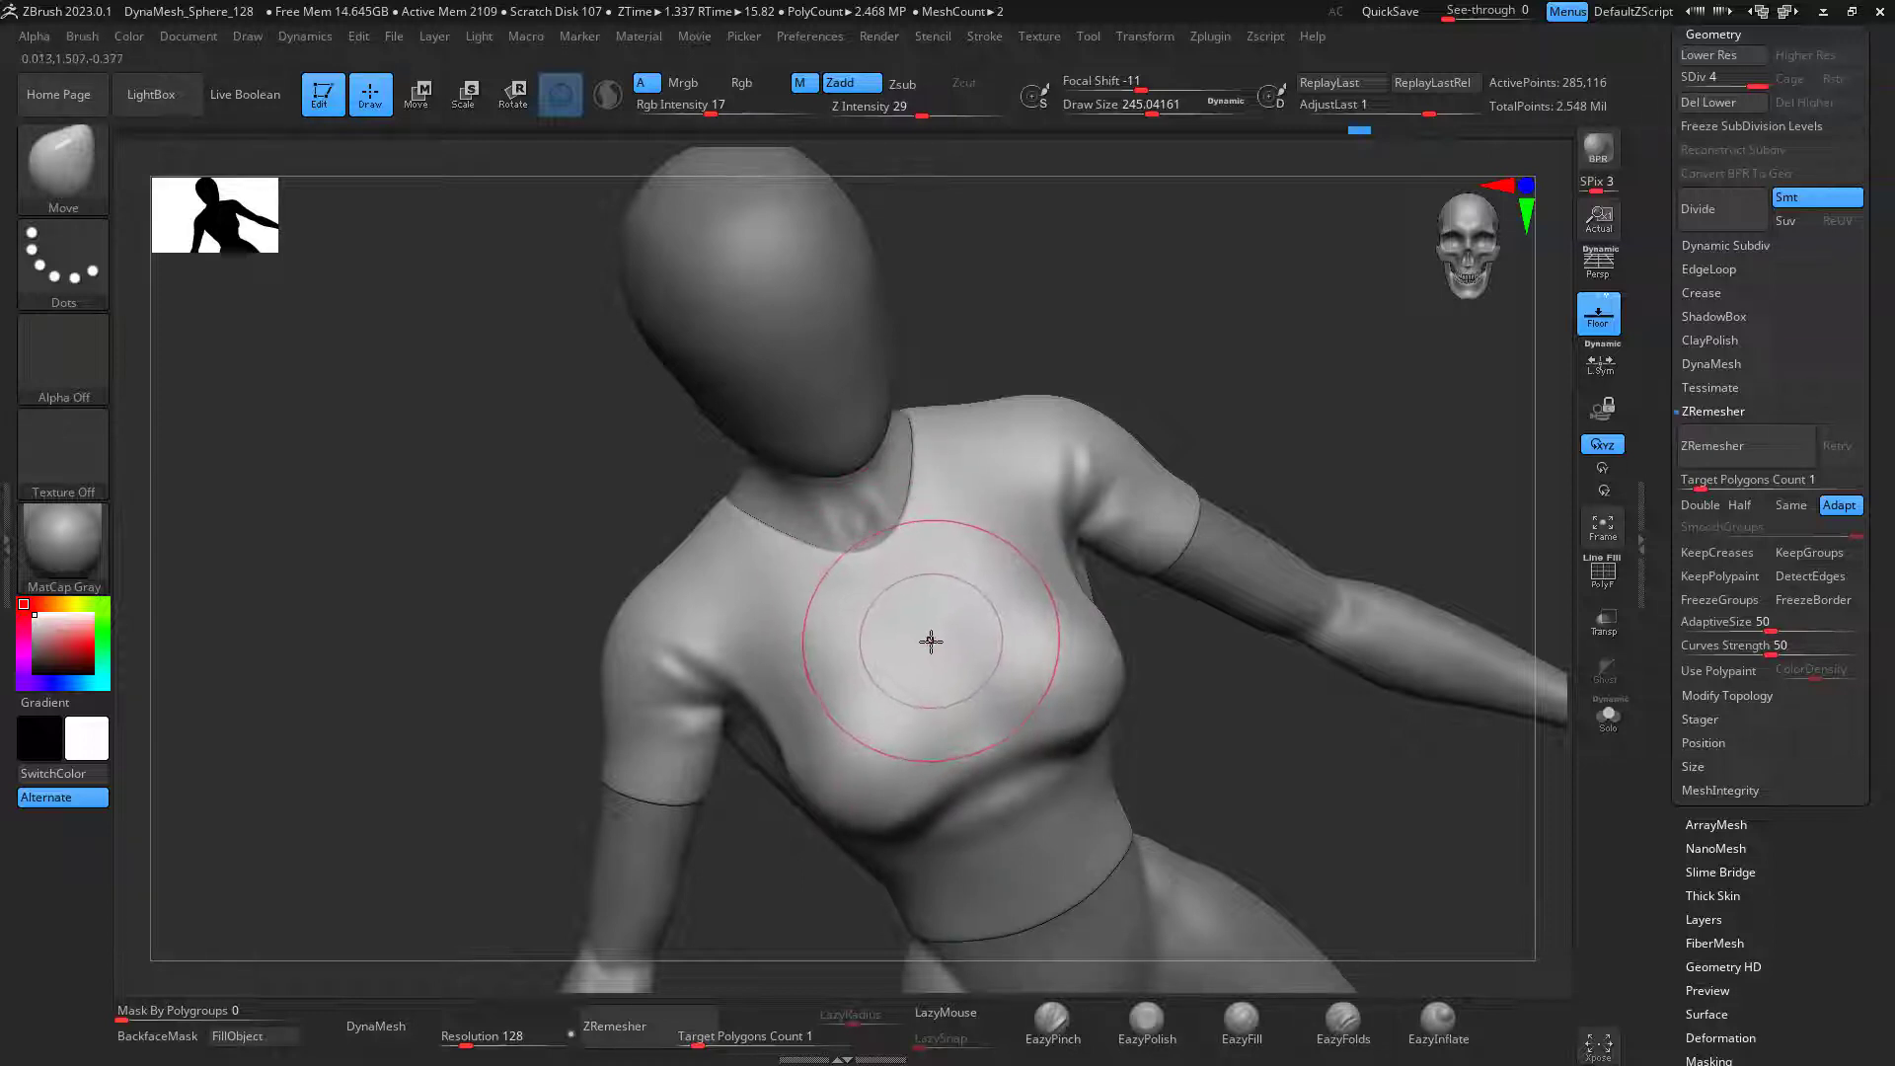
Step: Sculpt and smooth diagonal folds from the shoulder across the upper chest with the EazyFolds brush at a draw size of about 132
{"action": "left_click", "coordinate": [1341, 1018]}
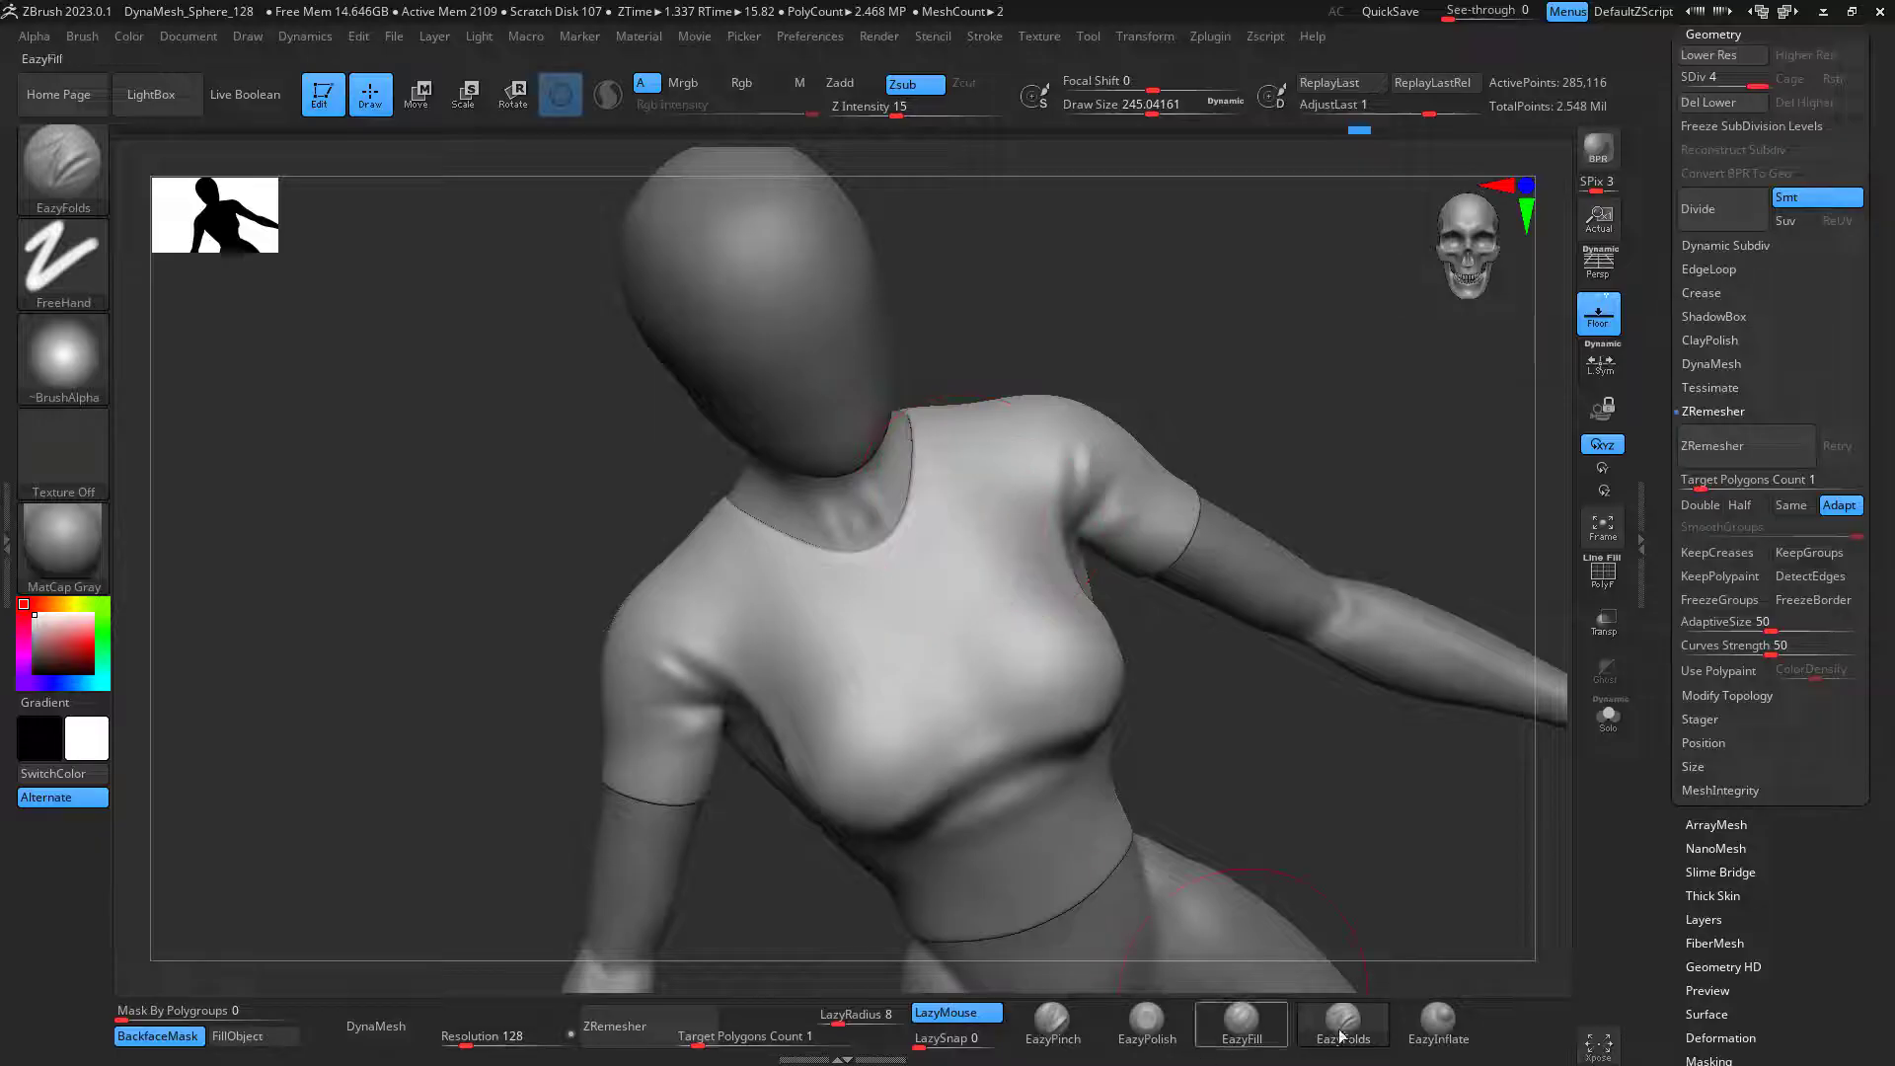
{"action": "key", "text": "space"}
{"action": "left_click_drag", "start_coordinate": [1234, 613], "coordinate": [1214, 613]}
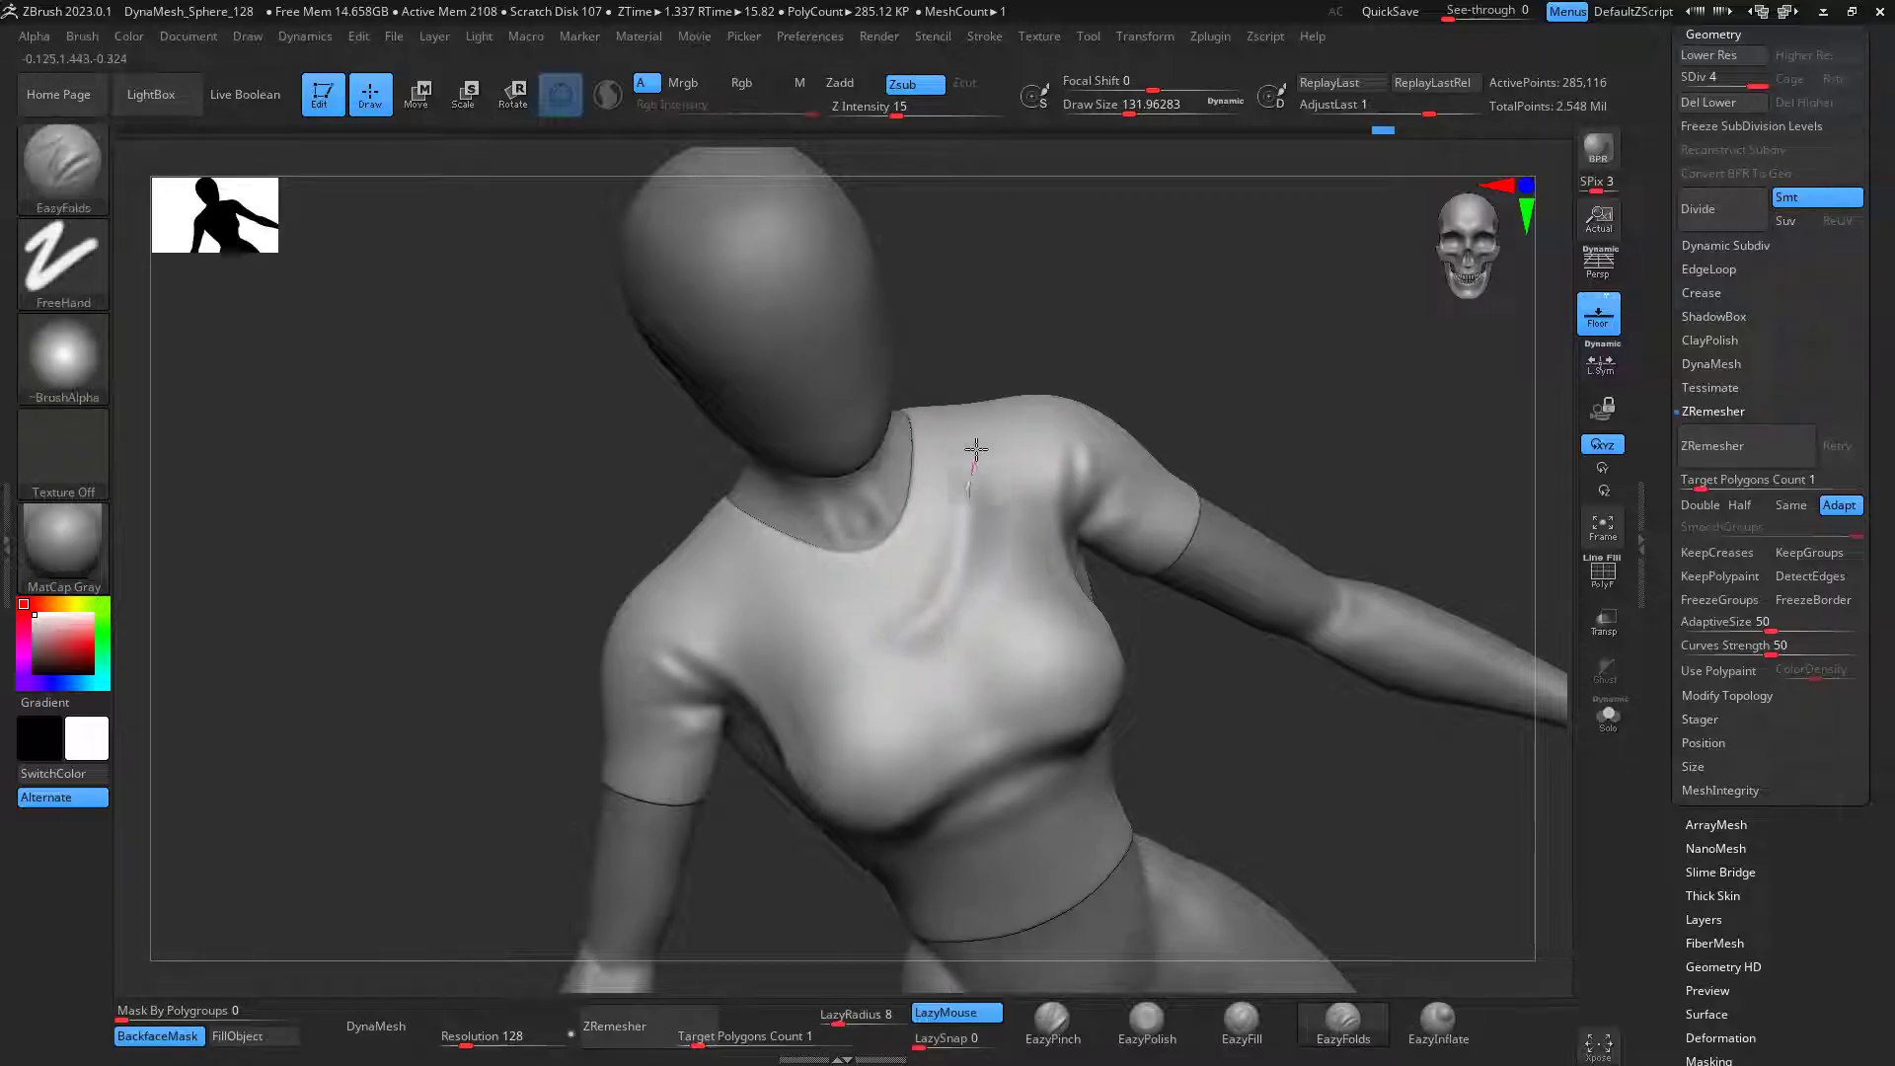
{"action": "left_click_drag", "start_coordinate": [977, 461], "coordinate": [901, 605], "text": "shift"}
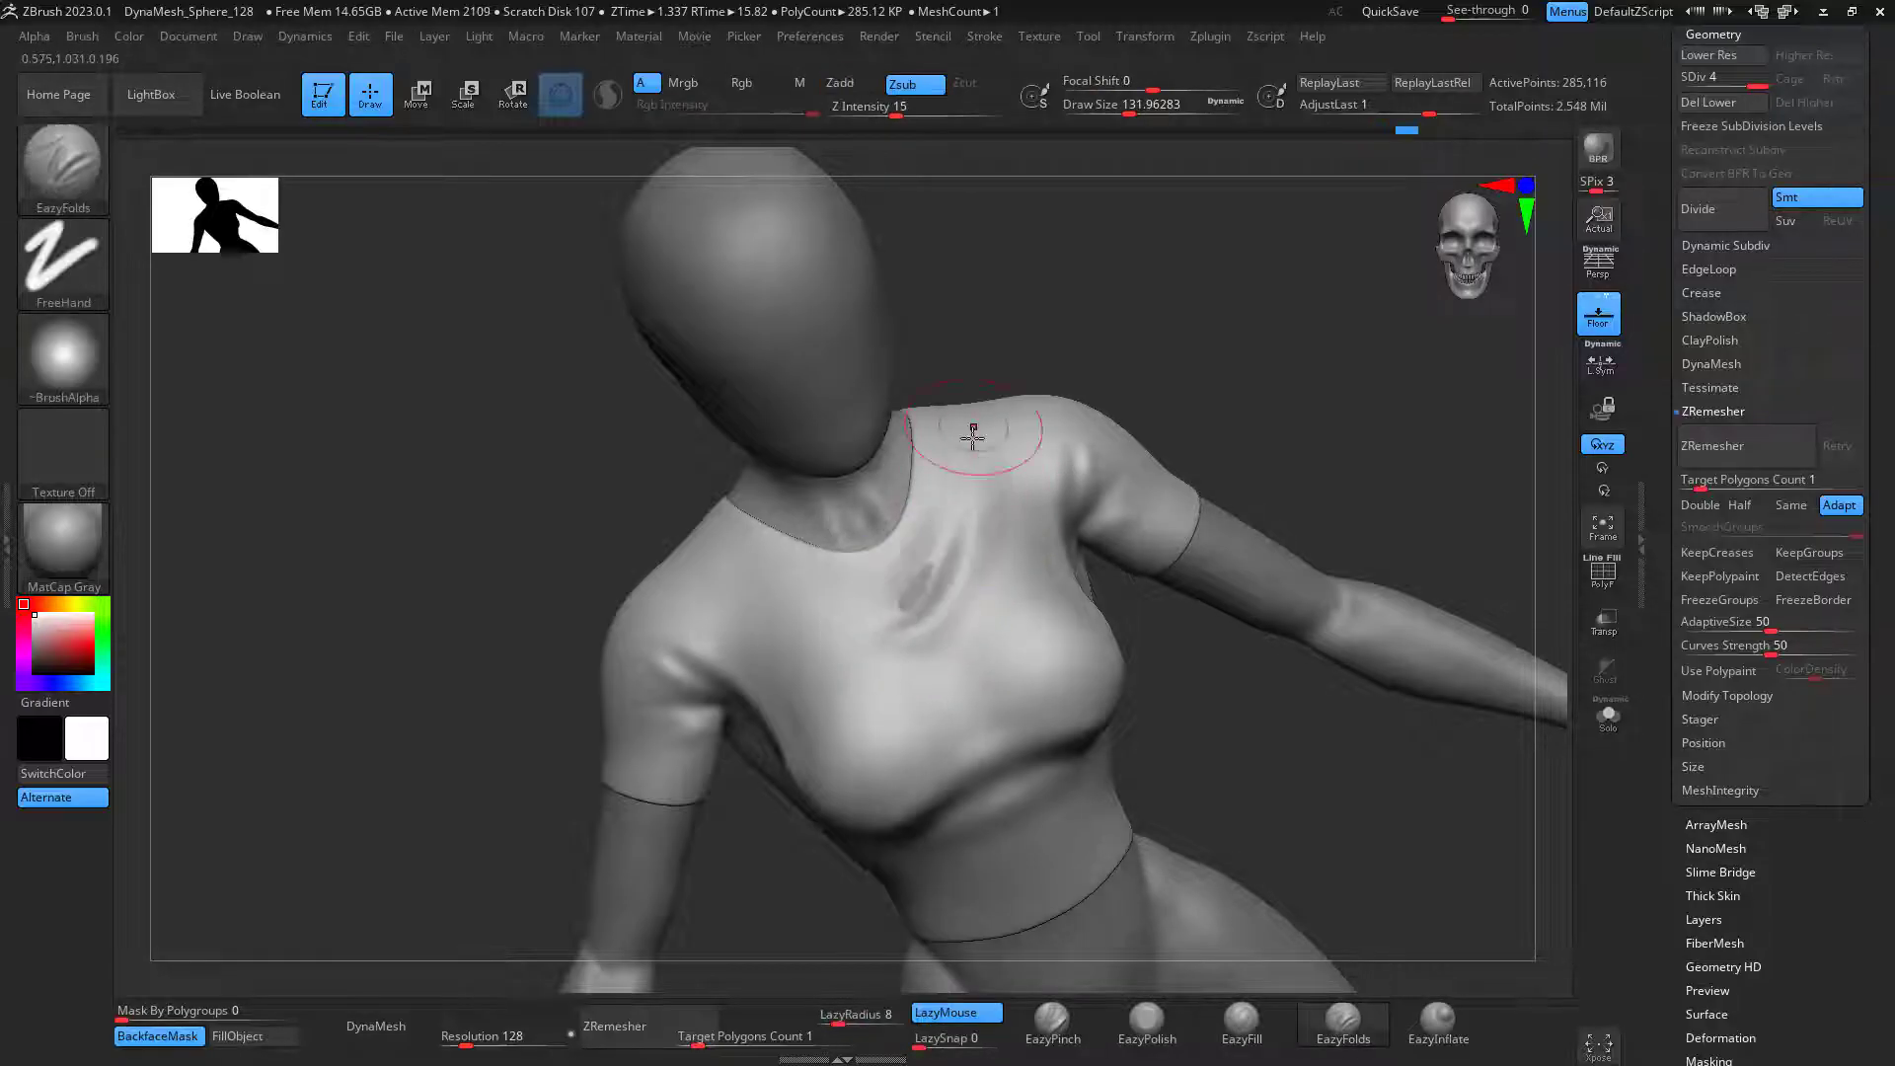
{"action": "mouse_move", "coordinate": [973, 461]}
{"action": "left_mouse_down"}
{"action": "mouse_move", "coordinate": [906, 616]}
{"action": "mouse_move", "coordinate": [1005, 455]}
{"action": "left_mouse_up"}
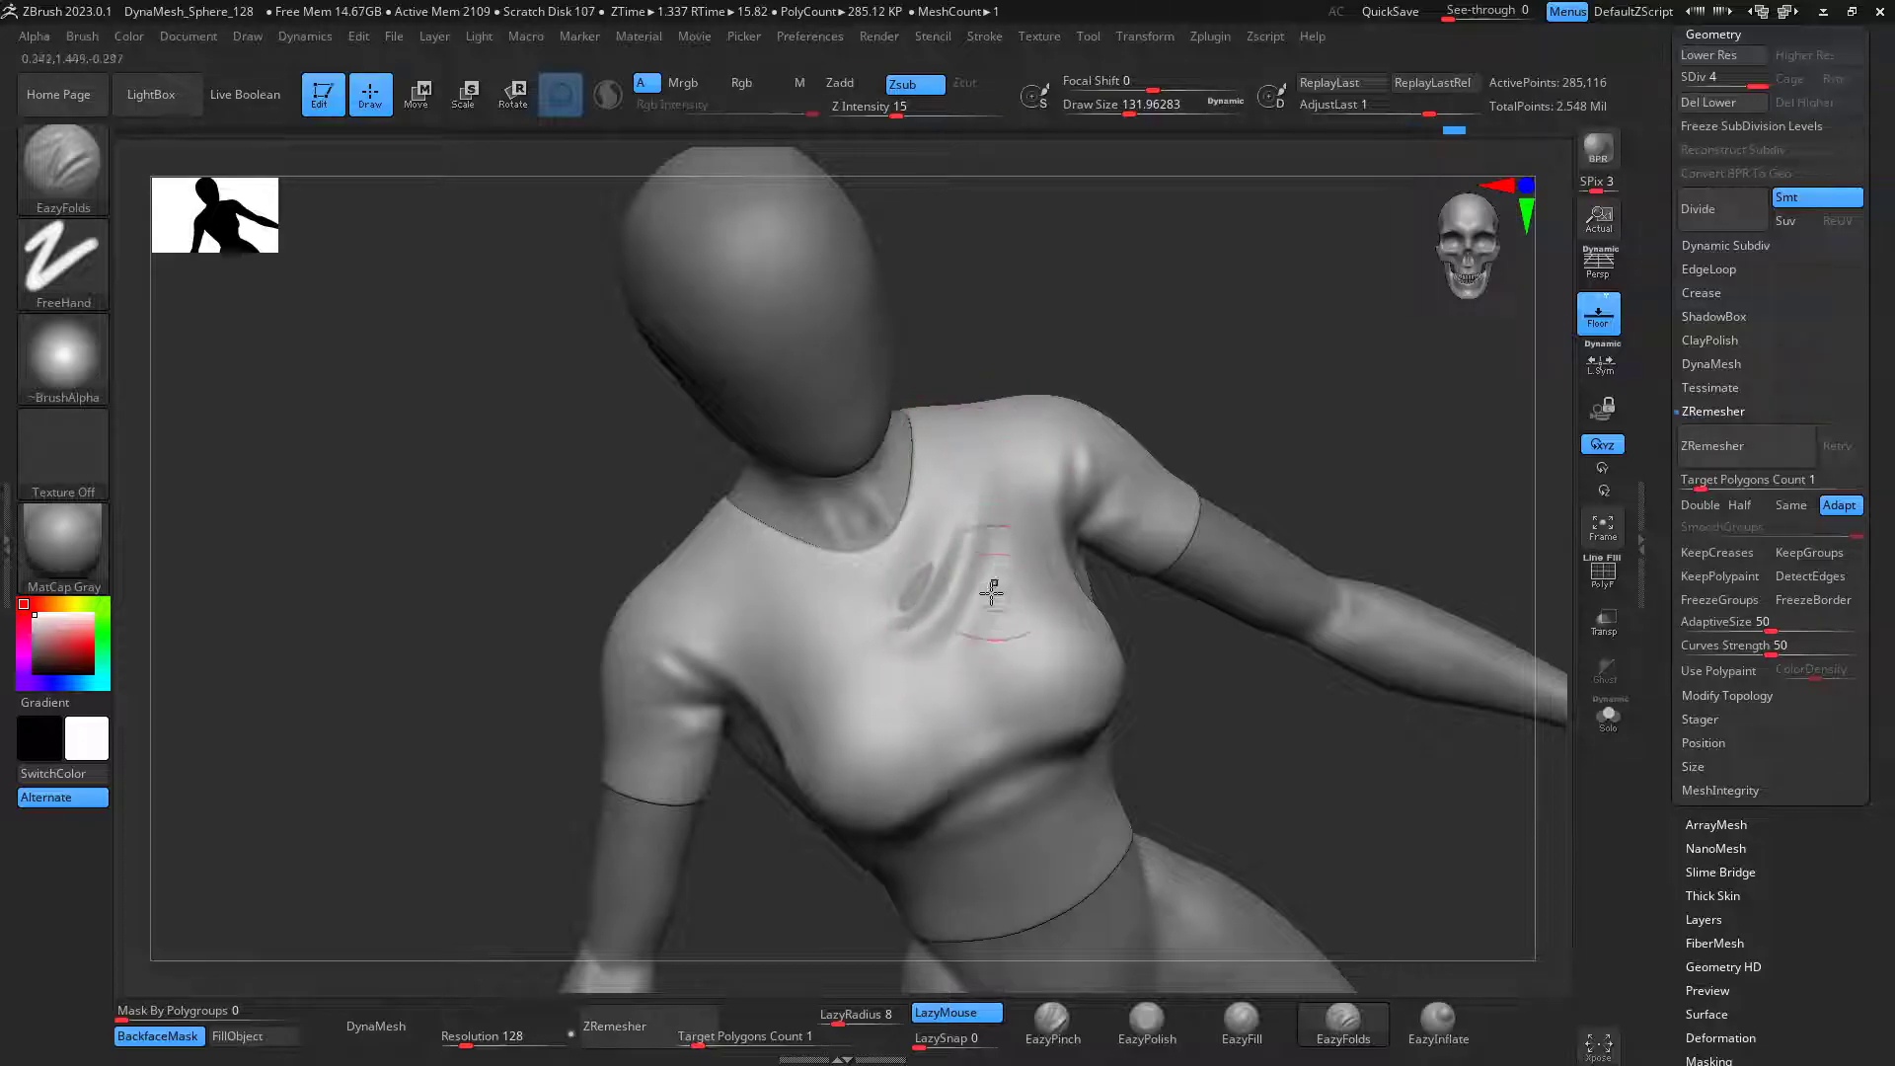
{"action": "mouse_move", "coordinate": [977, 631]}
{"action": "left_mouse_down"}
{"action": "mouse_move", "coordinate": [1020, 424]}
{"action": "mouse_move", "coordinate": [973, 510]}
{"action": "left_mouse_up"}
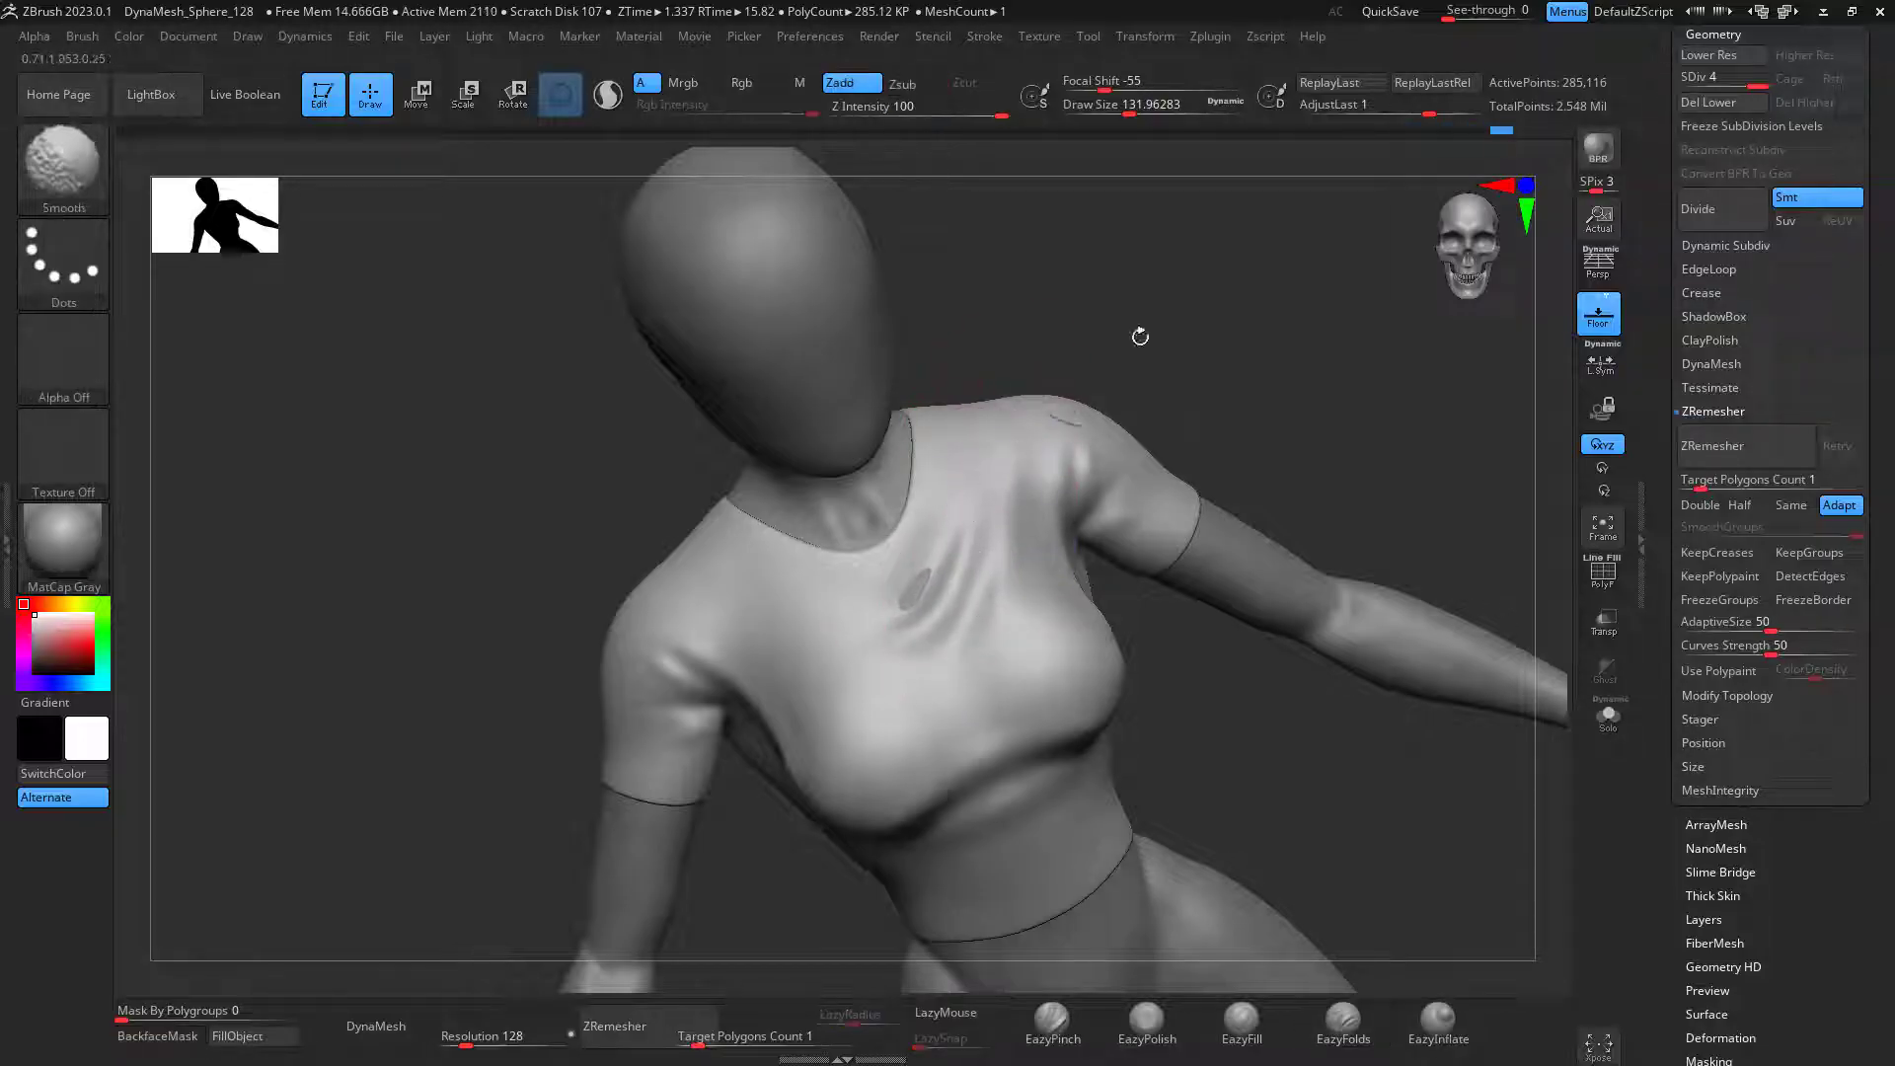
Step: Adjust the silhouette of the shirt's upper-chest folds from the side with the Move brush at a draw size of about 280
{"action": "left_click_drag", "start_coordinate": [1165, 332], "coordinate": [1123, 490]}
{"action": "key", "text": "b"}
{"action": "key", "text": "m"}
{"action": "key", "text": "v"}
{"action": "key", "text": "space"}
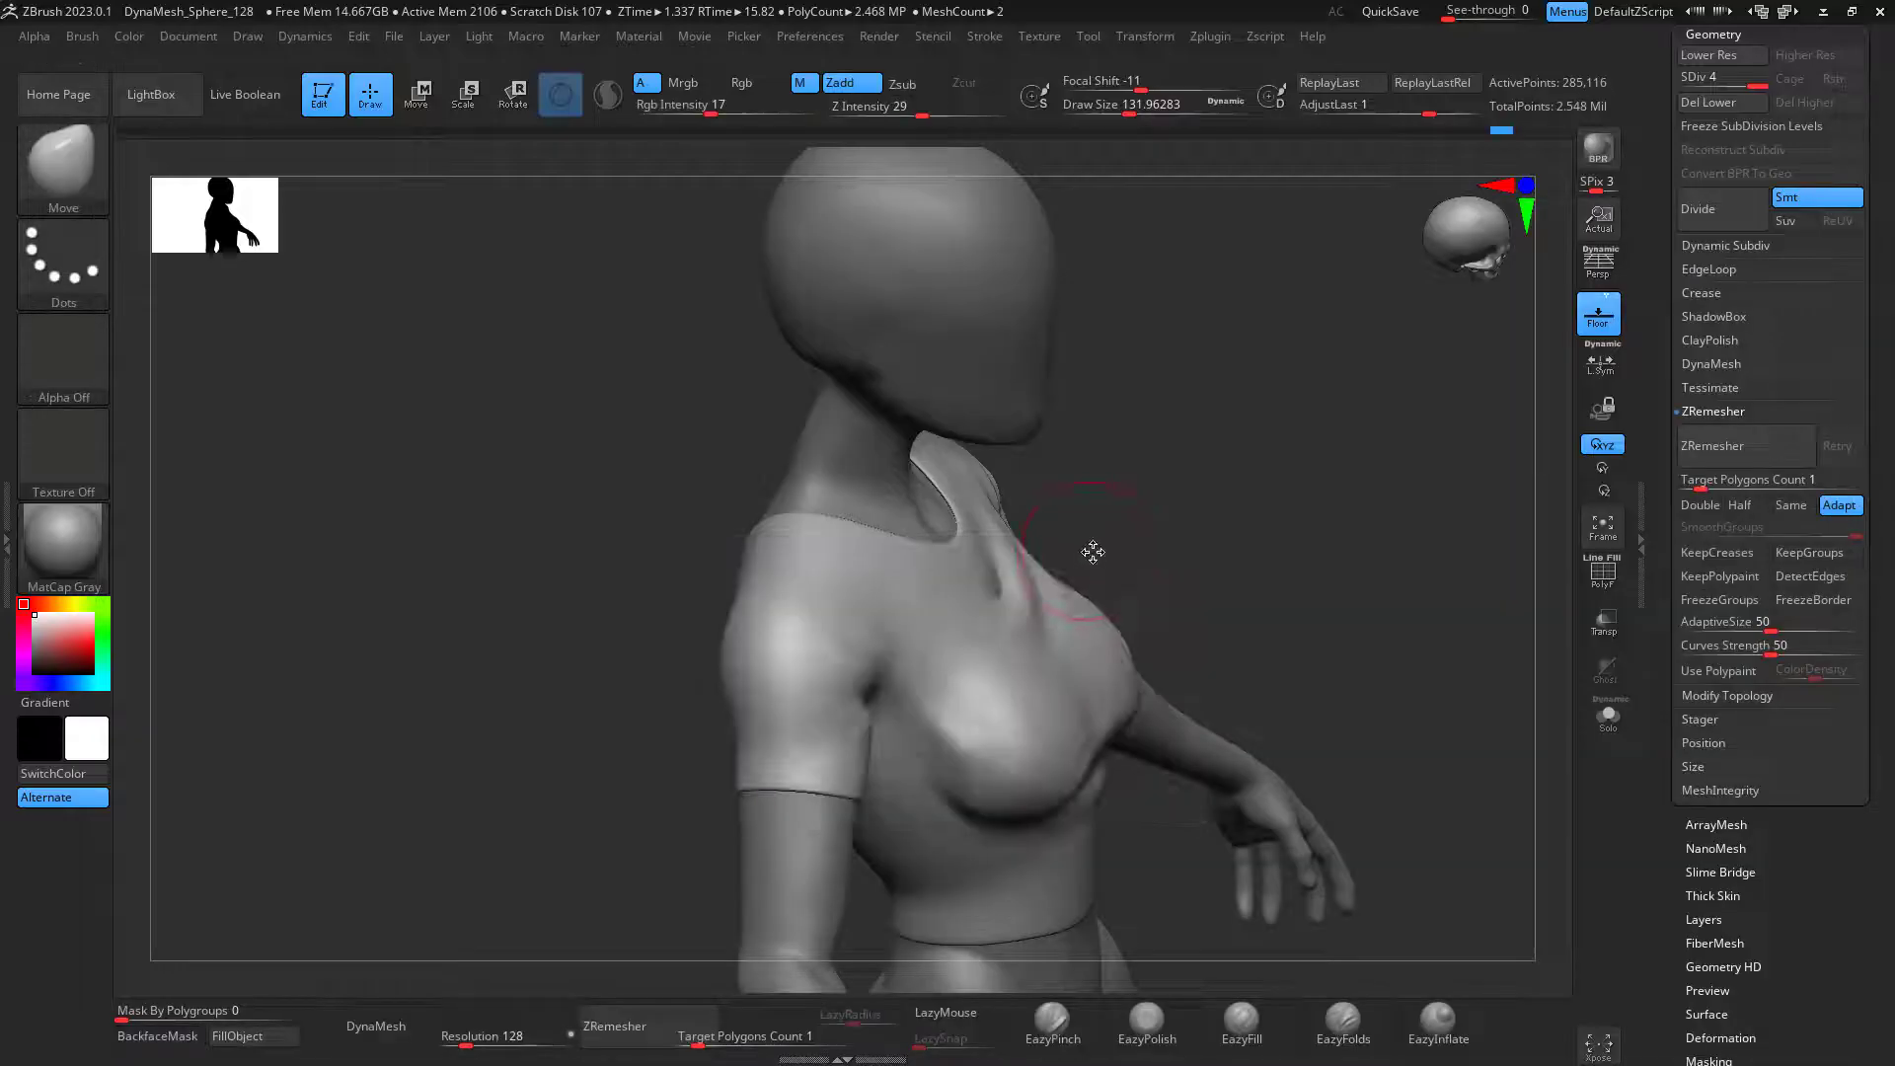
{"action": "left_click_drag", "start_coordinate": [1086, 550], "coordinate": [1116, 553]}
{"action": "left_click_drag", "start_coordinate": [1252, 499], "coordinate": [1311, 402], "text": "shift"}
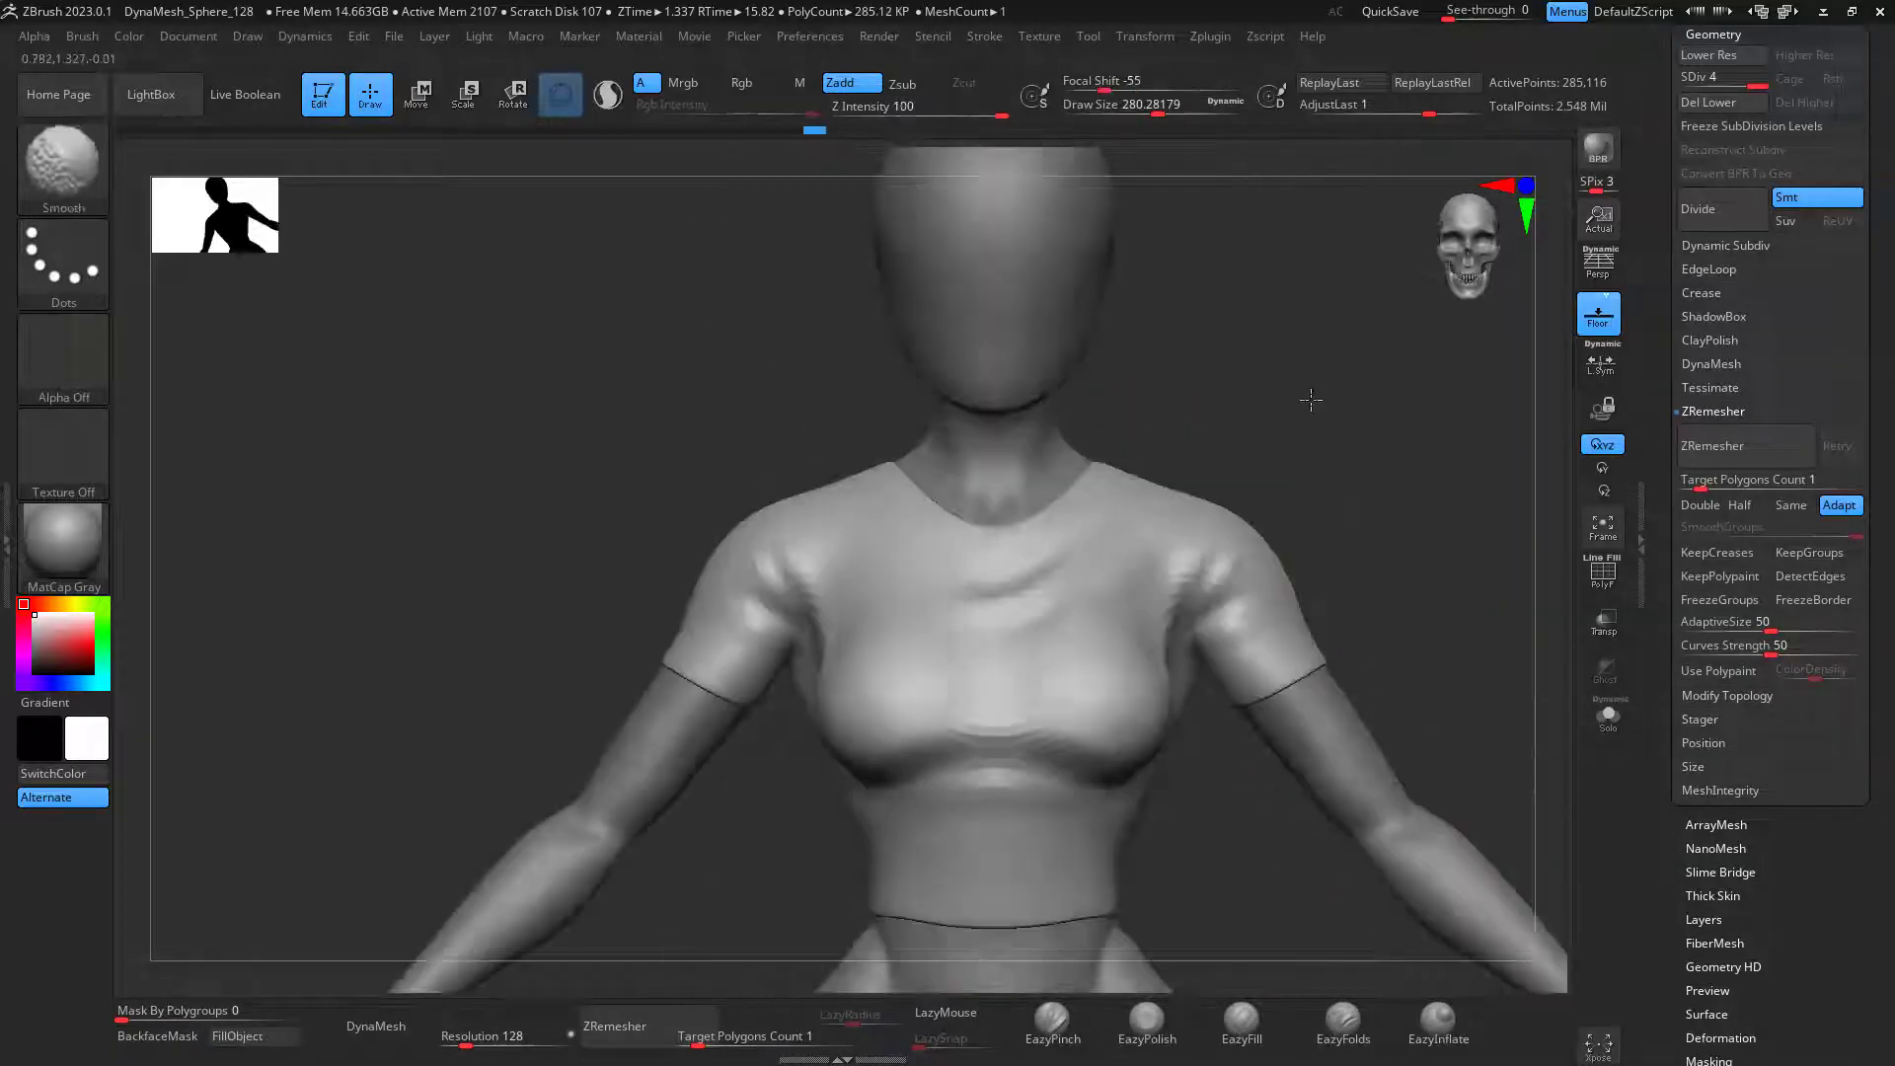
Step: Try pulling the shirt's waist outward with the Move brush at a draw size of about 344, undo it and toggle symmetry
{"action": "mouse_move", "coordinate": [1374, 503]}
{"action": "left_mouse_down"}
{"action": "mouse_move", "coordinate": [1247, 520]}
{"action": "mouse_move", "coordinate": [1259, 659]}
{"action": "mouse_move", "coordinate": [1101, 560]}
{"action": "left_mouse_up"}
{"action": "key", "text": "space"}
{"action": "mouse_move", "coordinate": [1112, 652]}
{"action": "left_mouse_down"}
{"action": "mouse_move", "coordinate": [1135, 678]}
{"action": "mouse_move", "coordinate": [1159, 578]}
{"action": "left_mouse_up"}
{"action": "key", "text": "ctrl+z"}
{"action": "key", "text": "x"}
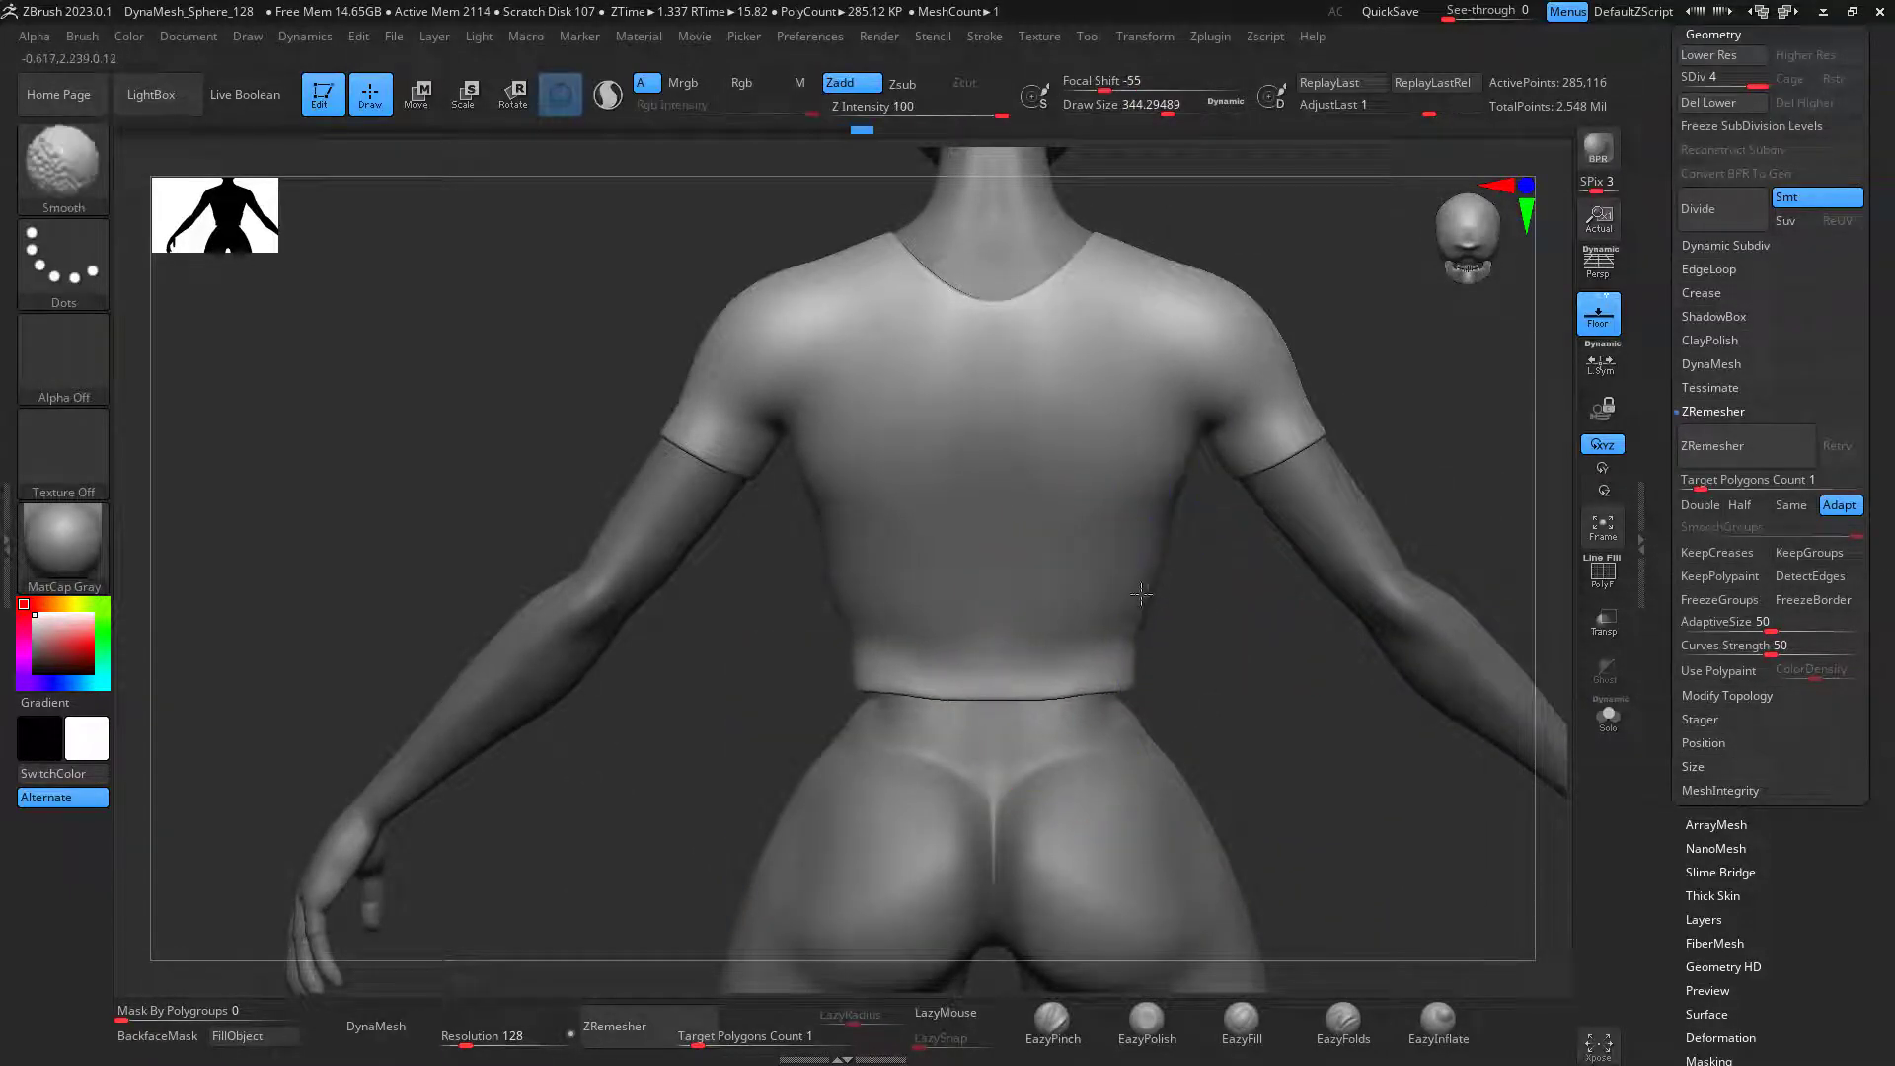
Step: Pull the shirt's sides and hem outward at the waist with the Move brush, reducing the draw size to about 239
{"action": "left_click_drag", "start_coordinate": [1136, 675], "coordinate": [1460, 605]}
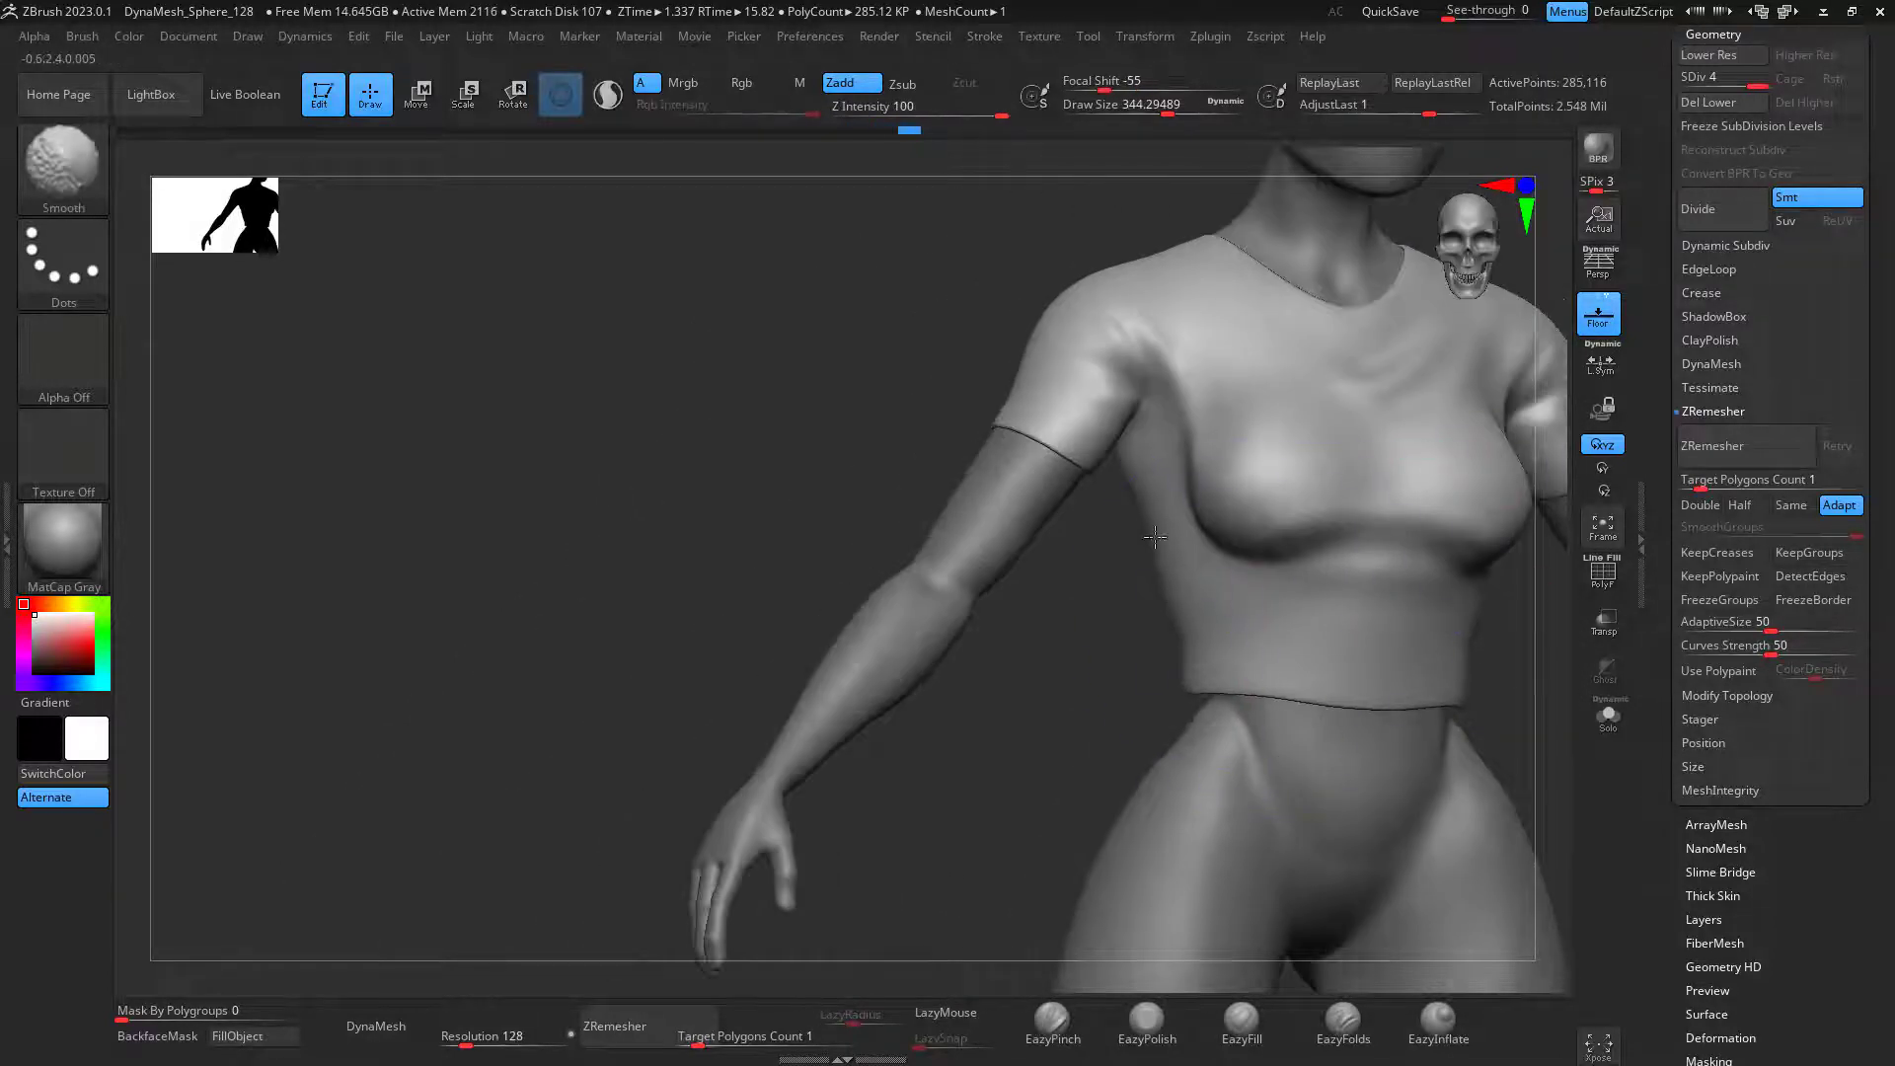
{"action": "left_click_drag", "start_coordinate": [1092, 664], "coordinate": [1233, 673], "text": "shift"}
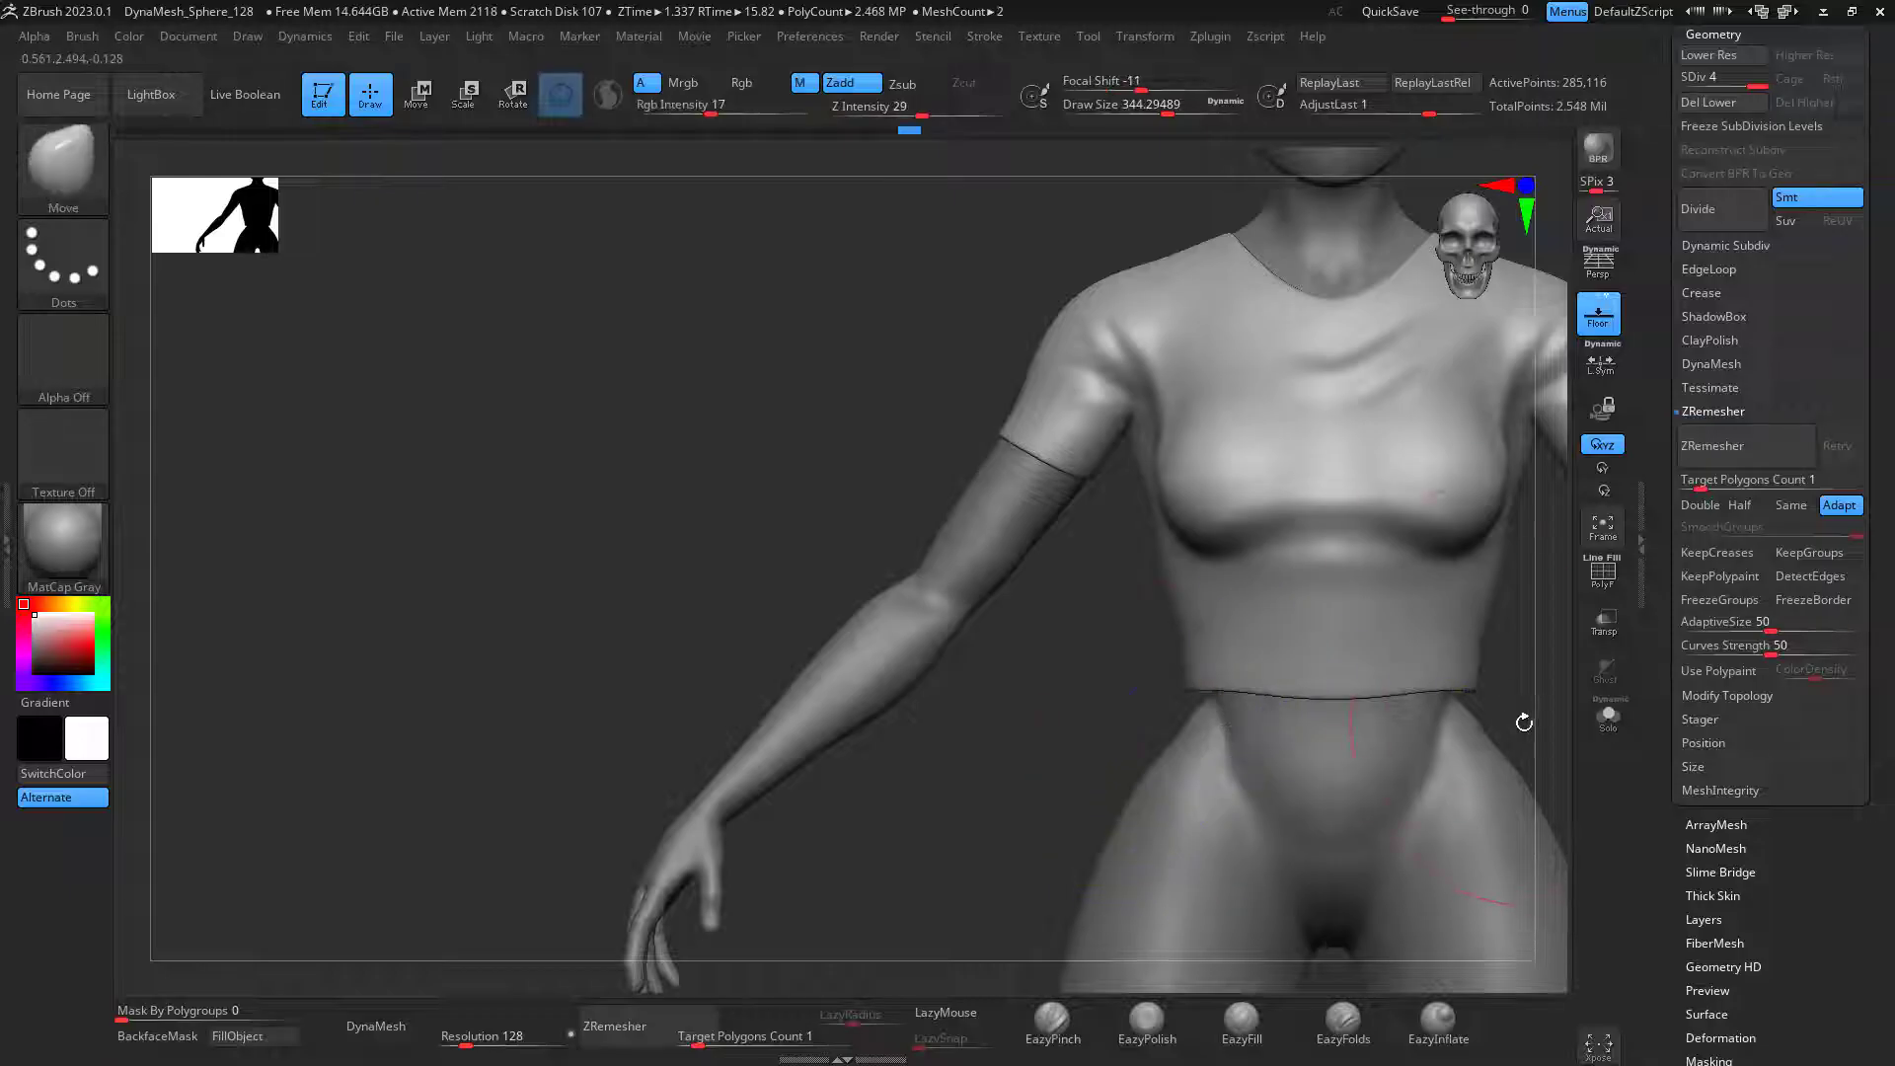
{"action": "left_click_drag", "start_coordinate": [1505, 715], "coordinate": [1199, 735], "text": "alt"}
{"action": "left_click_drag", "start_coordinate": [1168, 657], "coordinate": [1187, 649]}
{"action": "key", "text": "space"}
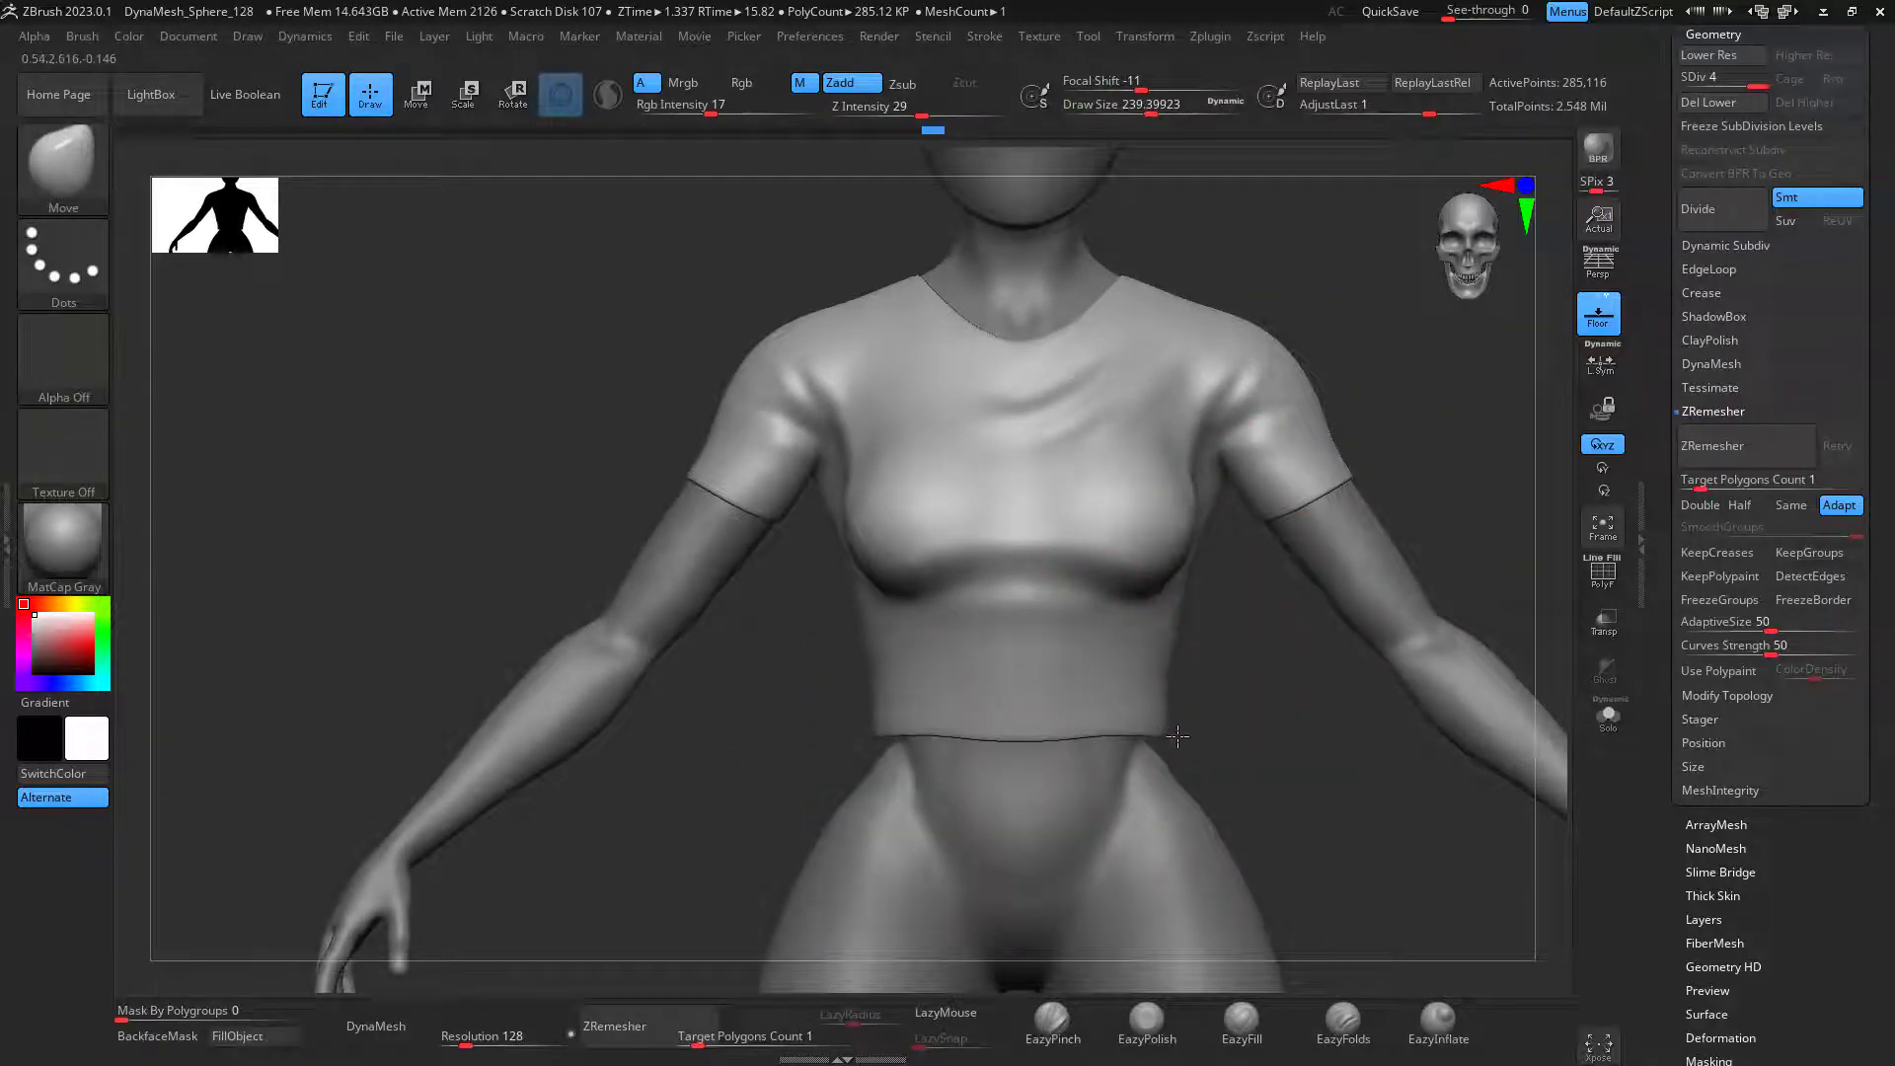
{"action": "left_click_drag", "start_coordinate": [1241, 670], "coordinate": [1312, 617], "text": "ctrl"}
Step: Make the PolySphere body the active subtool and mask its legs from the hips down to the ankles
{"action": "mouse_move", "coordinate": [1447, 389]}
{"action": "left_mouse_down", "text": "alt"}
{"action": "mouse_move", "coordinate": [1307, 566]}
{"action": "mouse_move", "coordinate": [1421, 459]}
{"action": "left_mouse_up", "text": "alt"}
{"action": "mouse_move", "coordinate": [1460, 538]}
{"action": "left_mouse_down"}
{"action": "mouse_move", "coordinate": [1395, 529]}
{"action": "mouse_move", "coordinate": [1464, 530]}
{"action": "mouse_move", "coordinate": [1441, 523]}
{"action": "mouse_move", "coordinate": [1224, 649]}
{"action": "left_mouse_up"}
{"action": "mouse_move", "coordinate": [1421, 568]}
{"action": "left_mouse_down"}
{"action": "mouse_move", "coordinate": [1352, 549]}
{"action": "mouse_move", "coordinate": [1460, 463]}
{"action": "left_mouse_up"}
{"action": "mouse_move", "coordinate": [1472, 440]}
{"action": "right_mouse_down"}
{"action": "mouse_move", "coordinate": [1281, 533]}
{"action": "mouse_move", "coordinate": [1269, 588]}
{"action": "mouse_move", "coordinate": [1404, 618]}
{"action": "mouse_move", "coordinate": [973, 922]}
{"action": "mouse_move", "coordinate": [1281, 549]}
{"action": "mouse_move", "coordinate": [1322, 198]}
{"action": "right_mouse_up"}
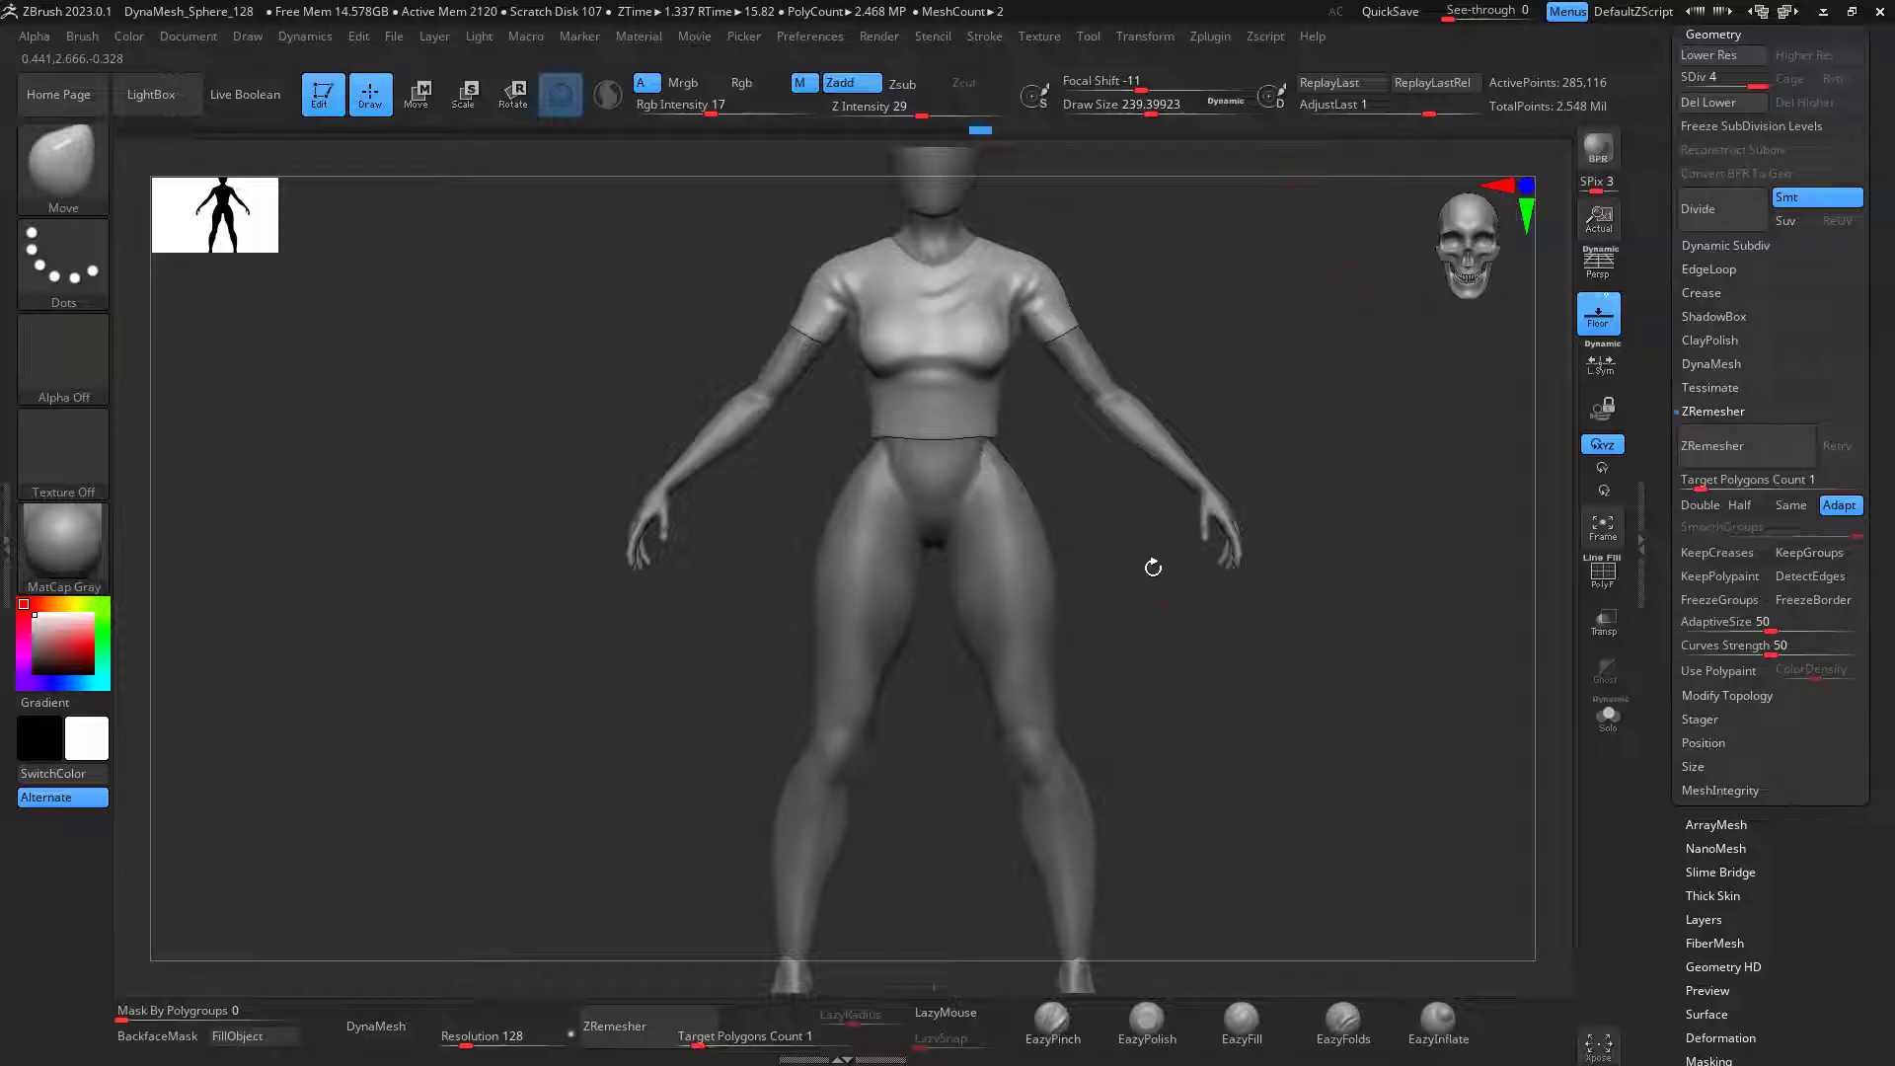
{"action": "mouse_move", "coordinate": [914, 567]}
{"action": "left_mouse_down", "text": "shift"}
{"action": "mouse_move", "coordinate": [1007, 560]}
{"action": "mouse_move", "coordinate": [876, 492]}
{"action": "left_mouse_up", "text": "shift"}
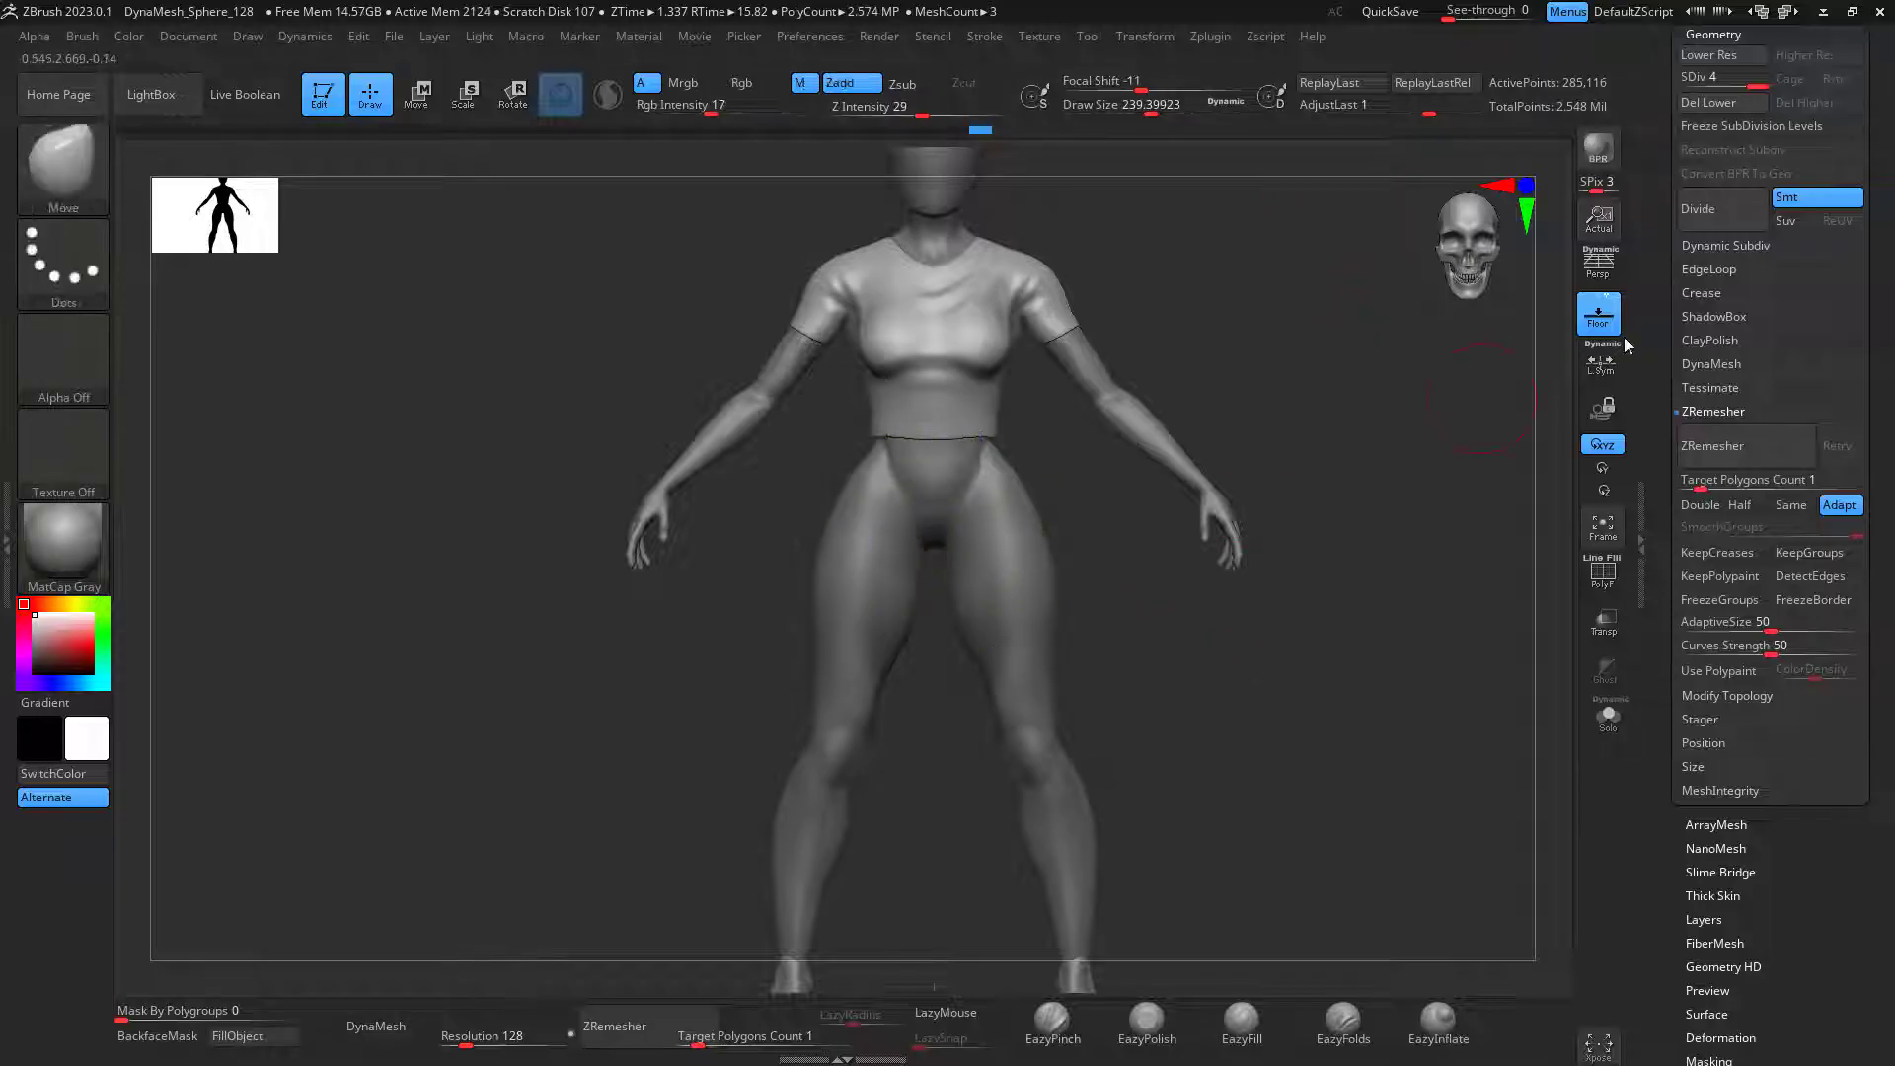
{"action": "scroll", "coordinate": [1802, 135], "scroll_direction": "up", "scroll_amount": 2}
{"action": "left_click", "coordinate": [1715, 107]}
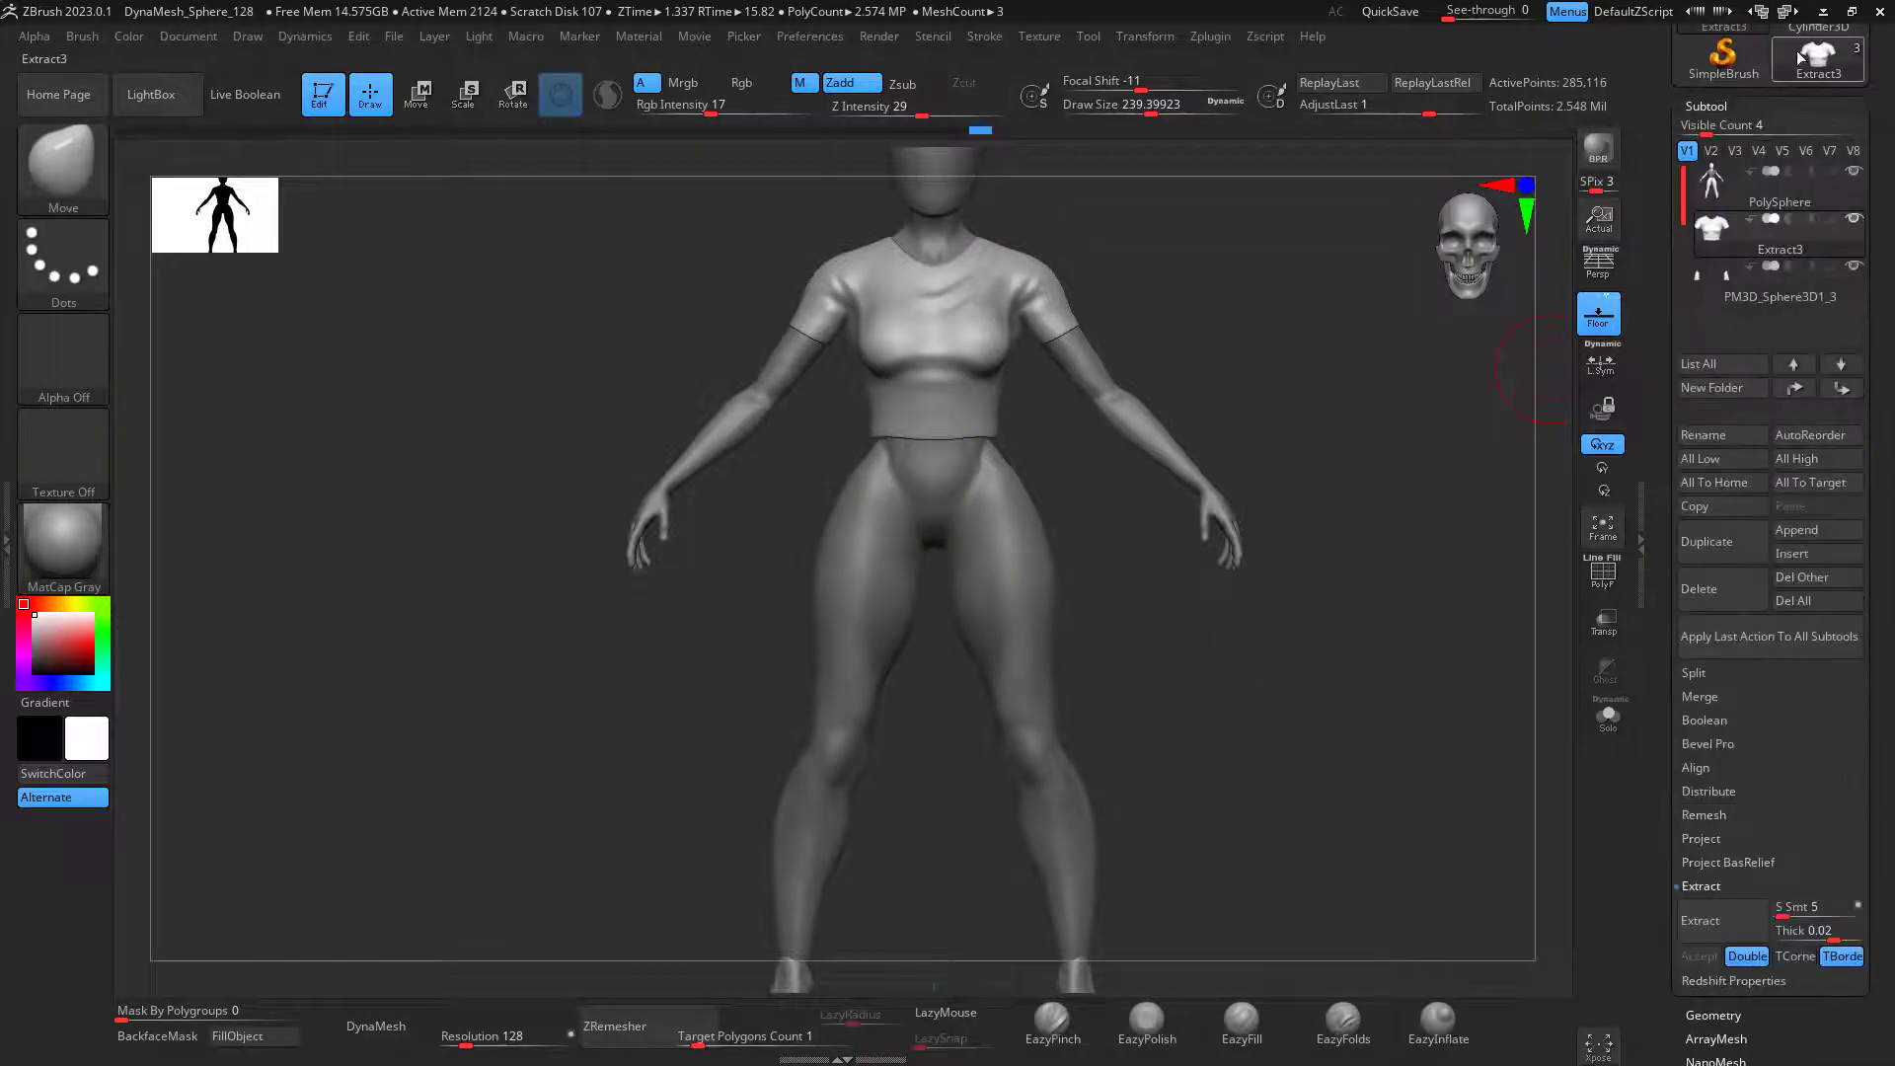
{"action": "left_click", "coordinate": [1737, 188]}
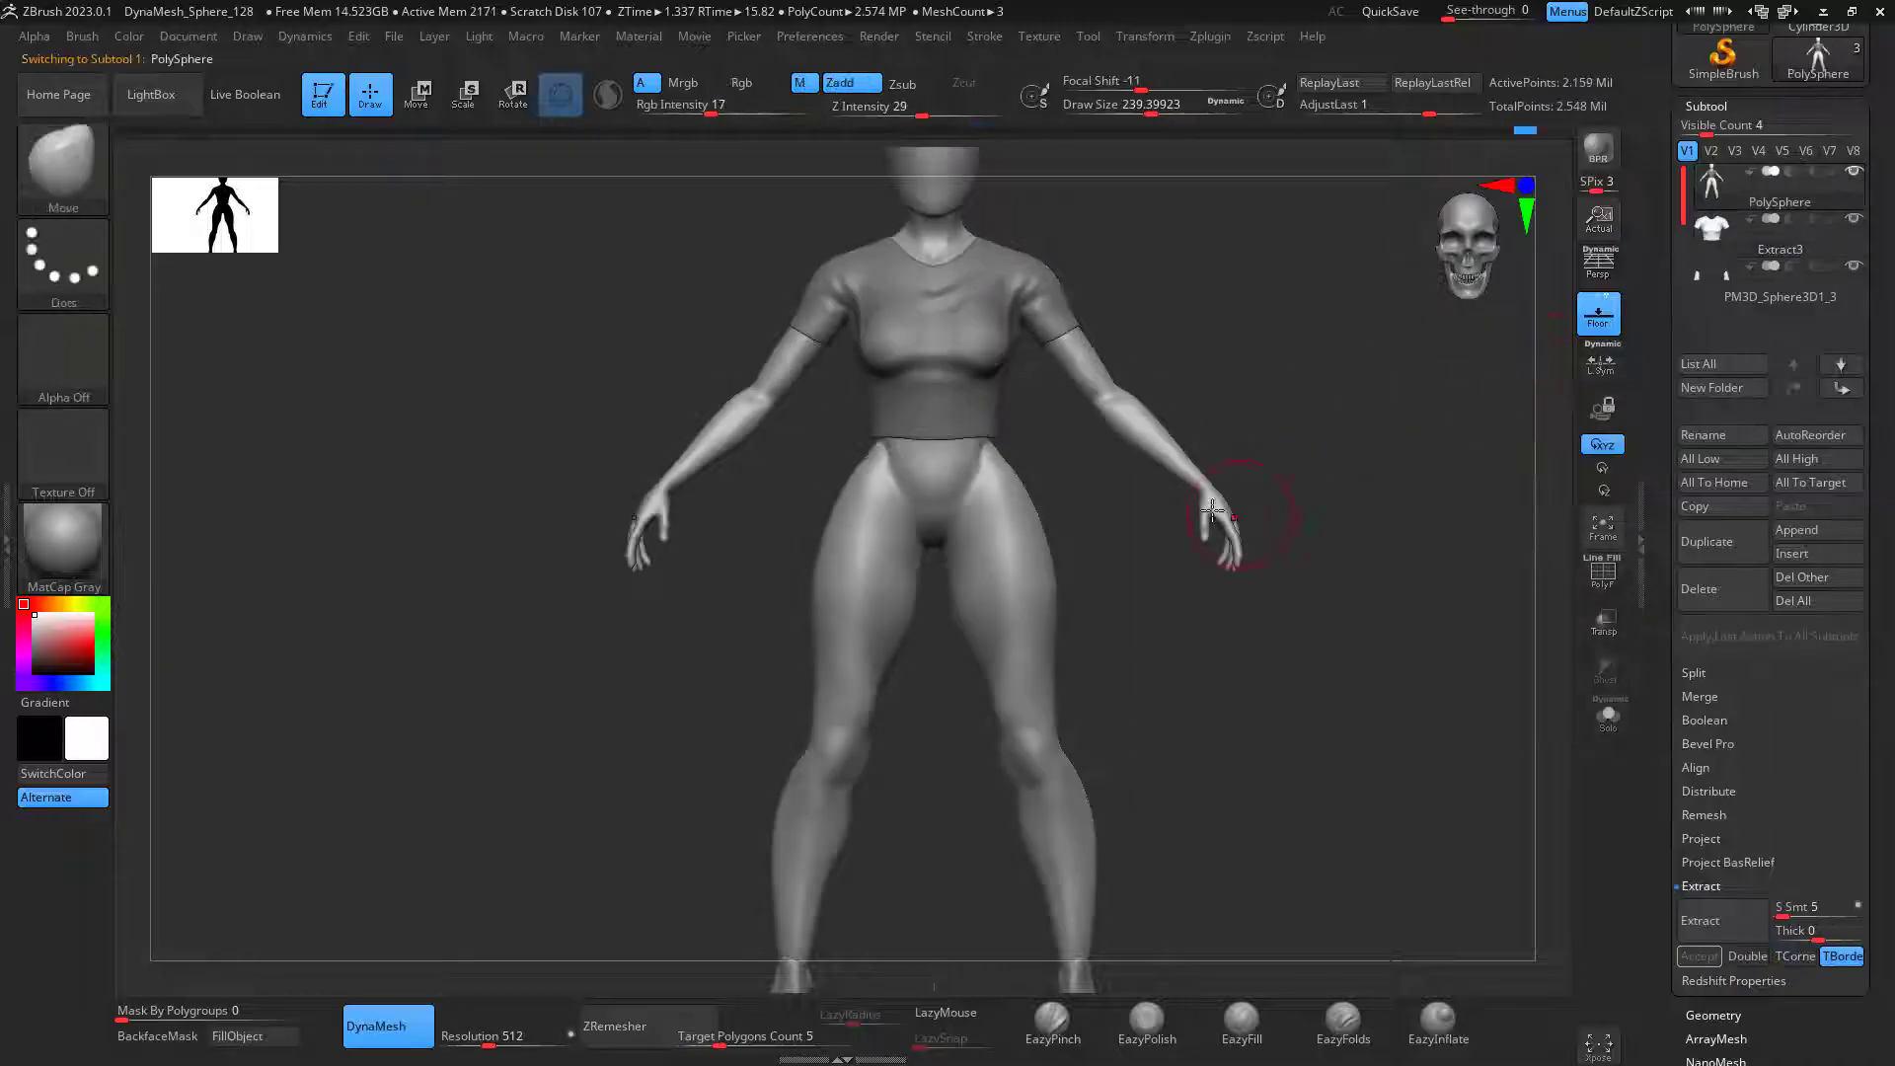
{"action": "mouse_move", "coordinate": [853, 482]}
{"action": "left_mouse_down", "text": "ctrl"}
{"action": "mouse_move", "coordinate": [1118, 610]}
{"action": "mouse_move", "coordinate": [1116, 939]}
{"action": "mouse_move", "coordinate": [1005, 953]}
{"action": "mouse_move", "coordinate": [933, 932]}
{"action": "left_mouse_up", "text": "ctrl"}
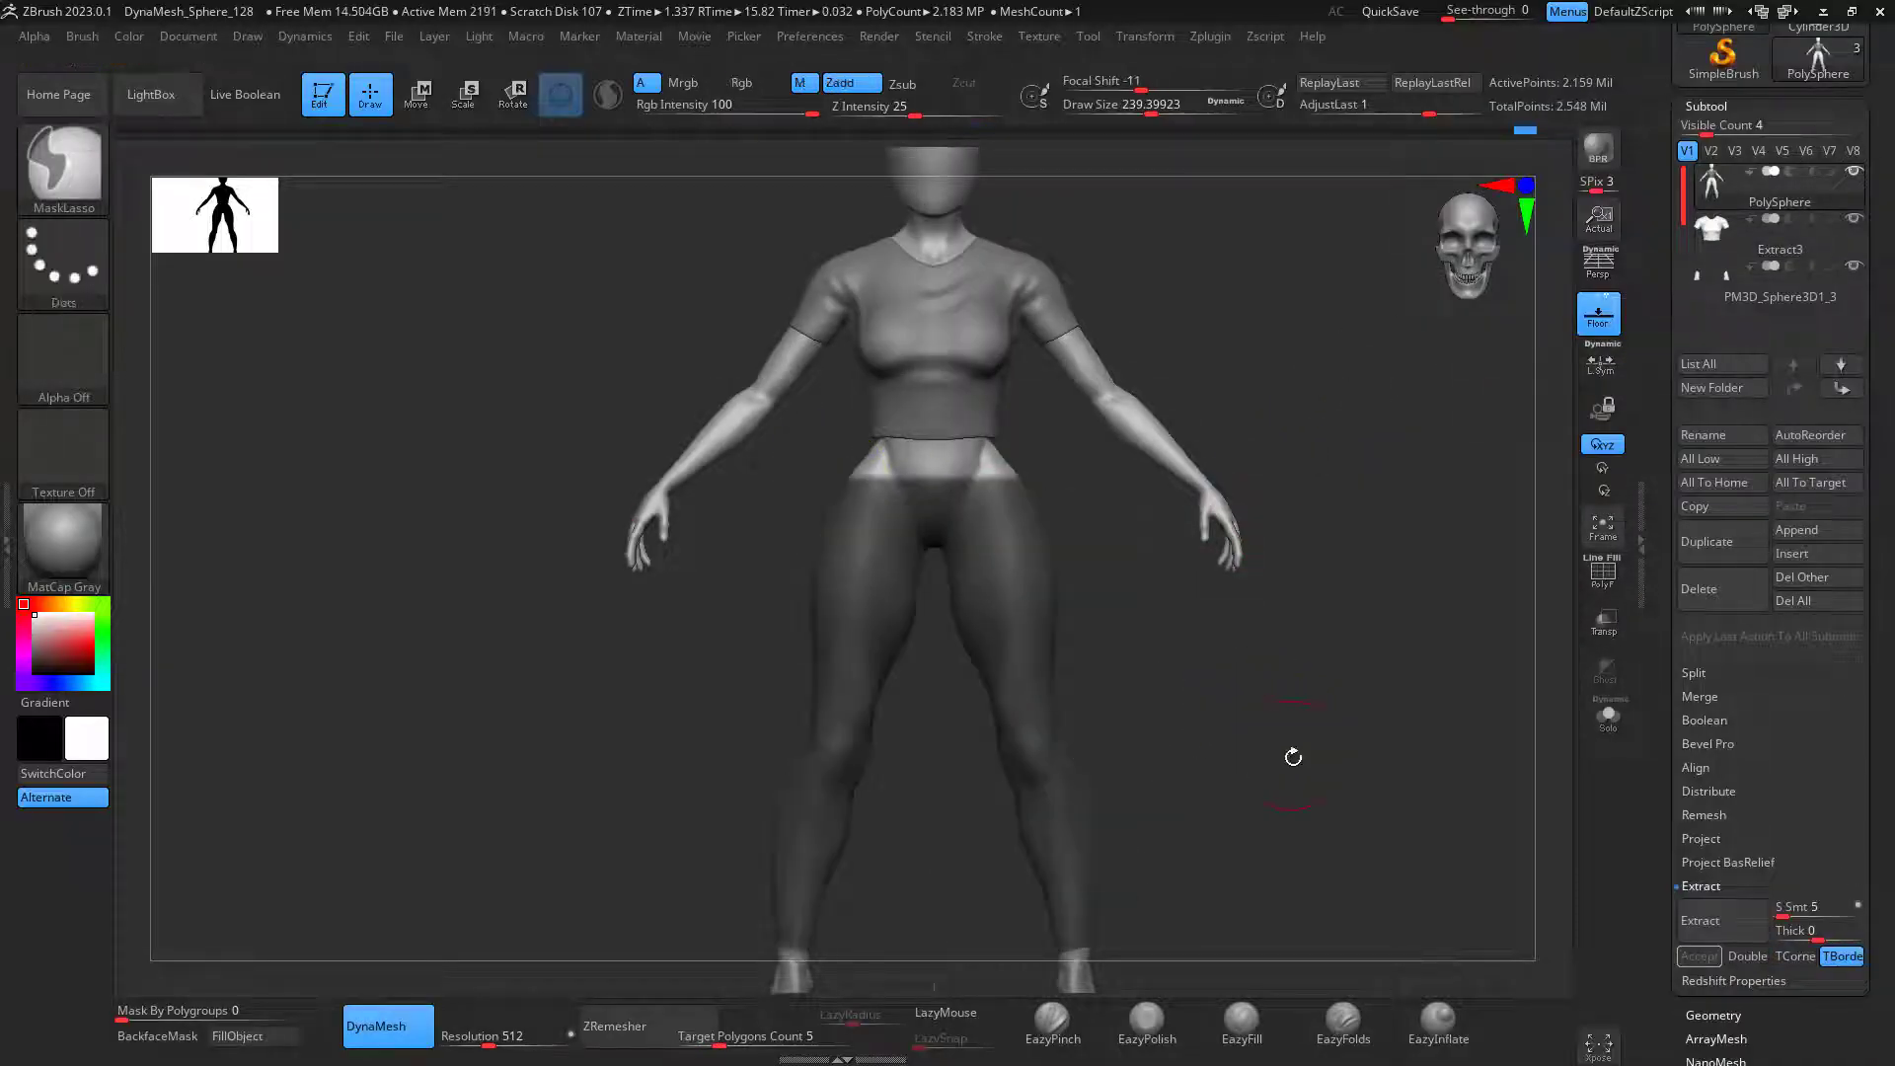
Step: Extend the leg mask over the back of the hips towards the waist
{"action": "left_click_drag", "start_coordinate": [1299, 760], "coordinate": [1134, 770], "text": "shift"}
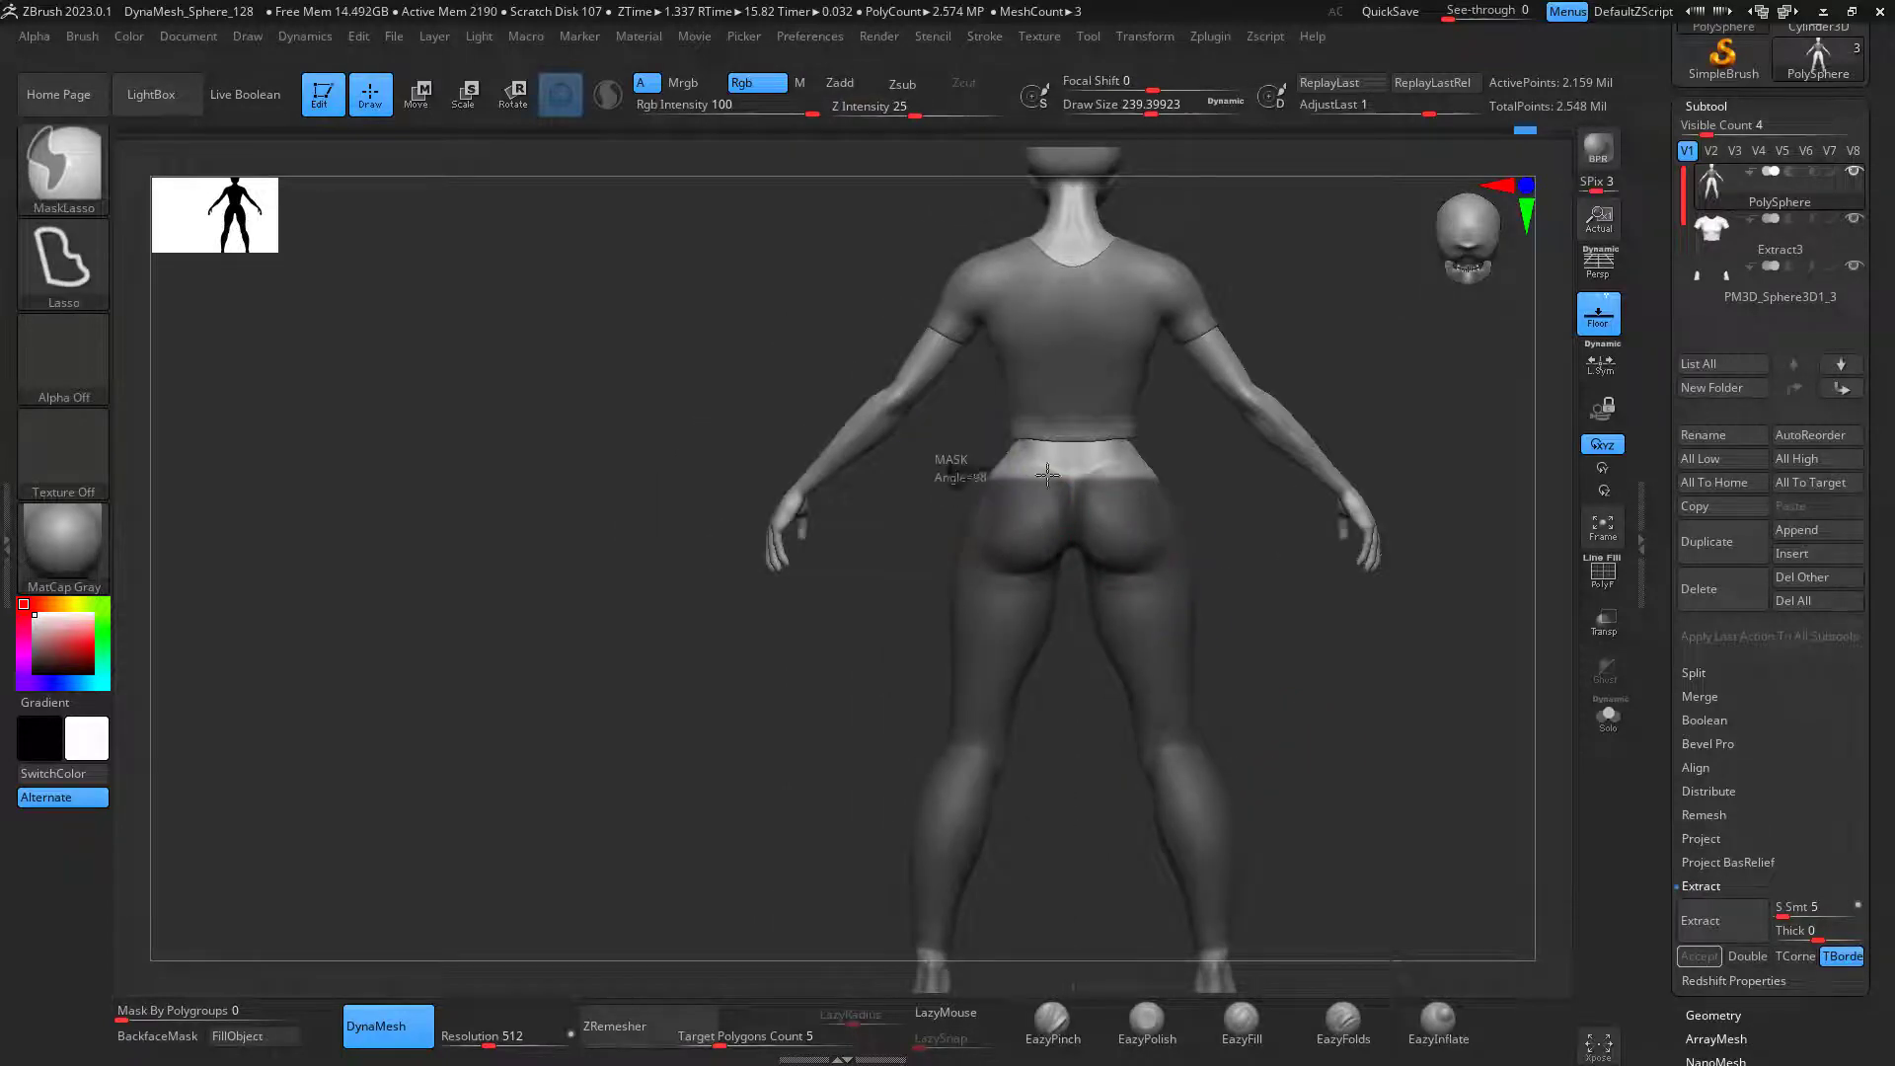
{"action": "left_click_drag", "start_coordinate": [959, 457], "coordinate": [1155, 507], "text": "ctrl"}
{"action": "mouse_move", "coordinate": [960, 444]}
{"action": "left_mouse_down", "text": "ctrl"}
{"action": "mouse_move", "coordinate": [1090, 460]}
{"action": "mouse_move", "coordinate": [1224, 570]}
{"action": "left_mouse_up", "text": "ctrl"}
{"action": "mouse_move", "coordinate": [1268, 637]}
{"action": "left_mouse_down"}
{"action": "mouse_move", "coordinate": [1421, 666]}
{"action": "mouse_move", "coordinate": [1034, 474]}
{"action": "mouse_move", "coordinate": [1008, 510]}
{"action": "mouse_move", "coordinate": [878, 542]}
{"action": "mouse_move", "coordinate": [1161, 618]}
{"action": "left_mouse_up"}
{"action": "left_click_drag", "start_coordinate": [1214, 791], "coordinate": [1282, 850], "text": "shift"}
{"action": "mouse_move", "coordinate": [1303, 769]}
{"action": "left_mouse_down", "text": "alt"}
{"action": "mouse_move", "coordinate": [1315, 651]}
{"action": "mouse_move", "coordinate": [1458, 527]}
{"action": "left_mouse_up", "text": "alt"}
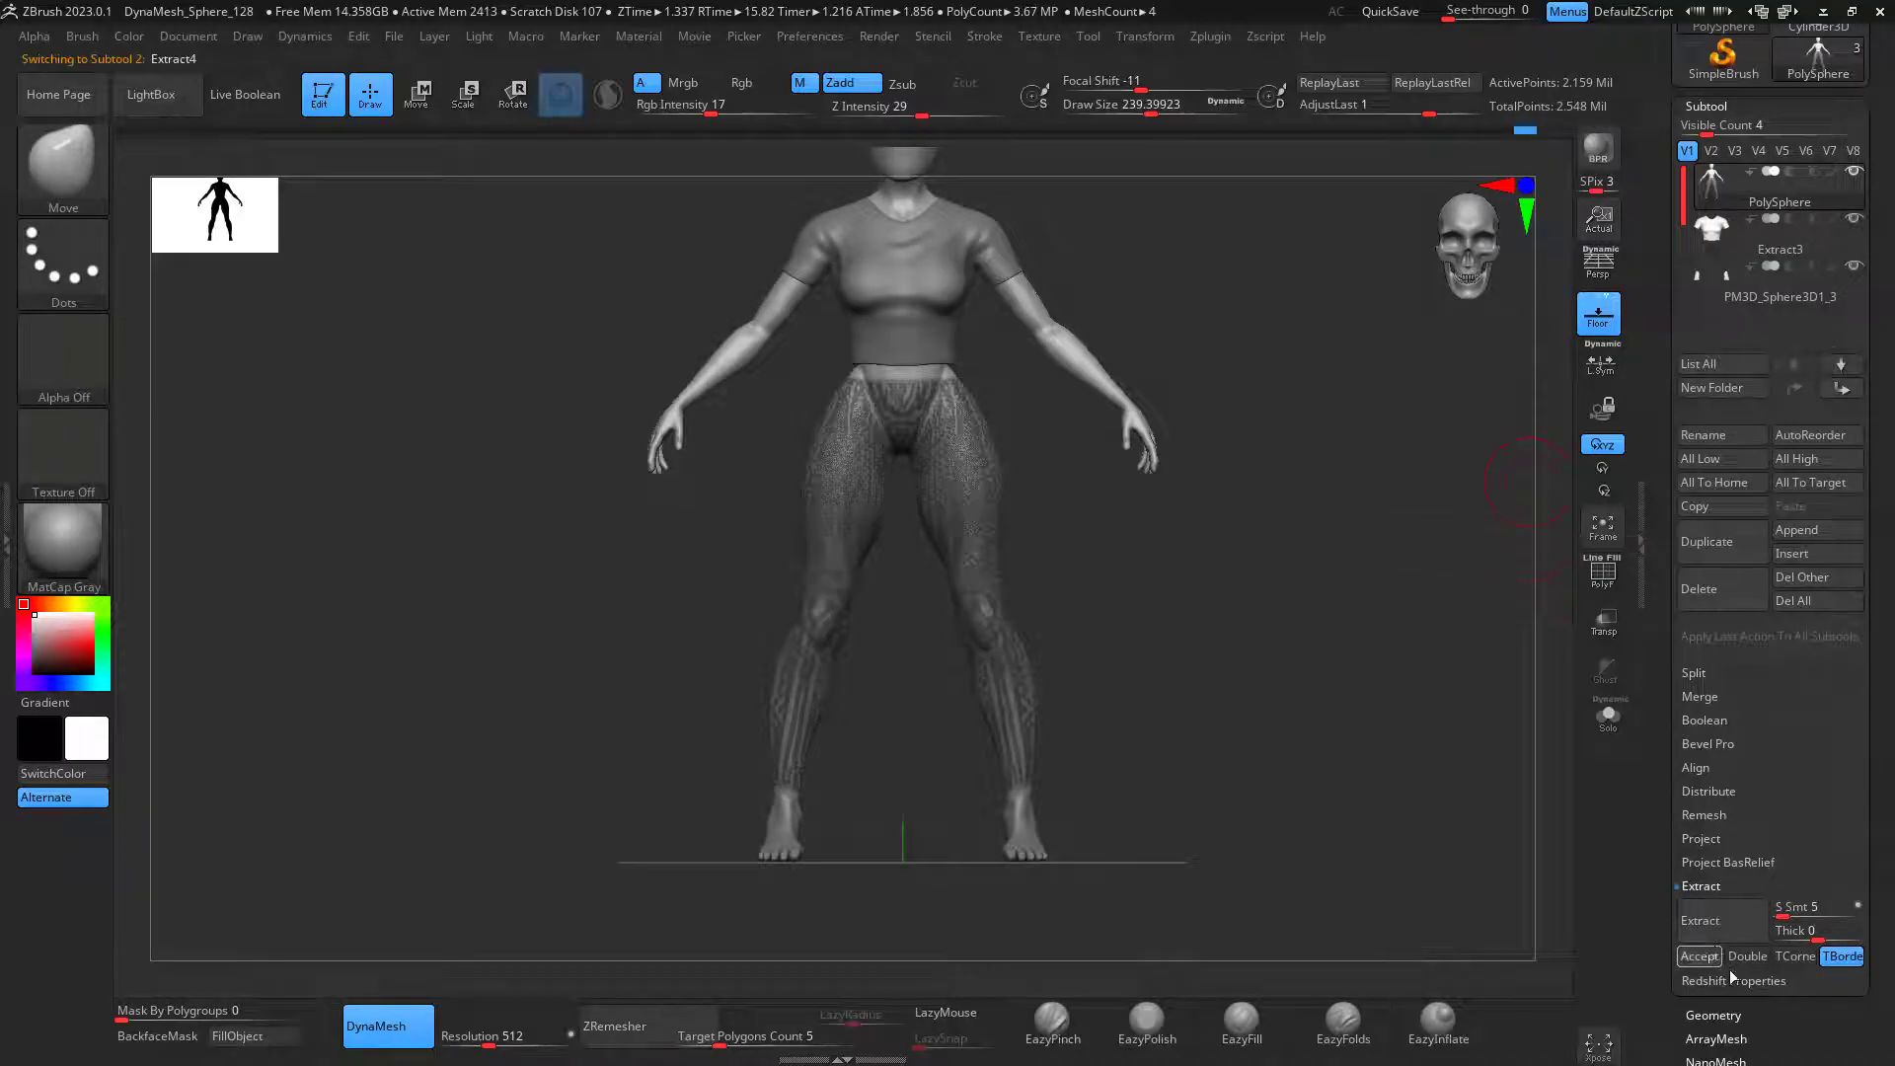
Step: Accept the mask extraction as a separate trousers mesh and ZRemesh it with a target polygons count of 1
{"action": "left_click", "coordinate": [1700, 955]}
{"action": "scroll", "coordinate": [1769, 643], "scroll_direction": "down", "scroll_amount": 5}
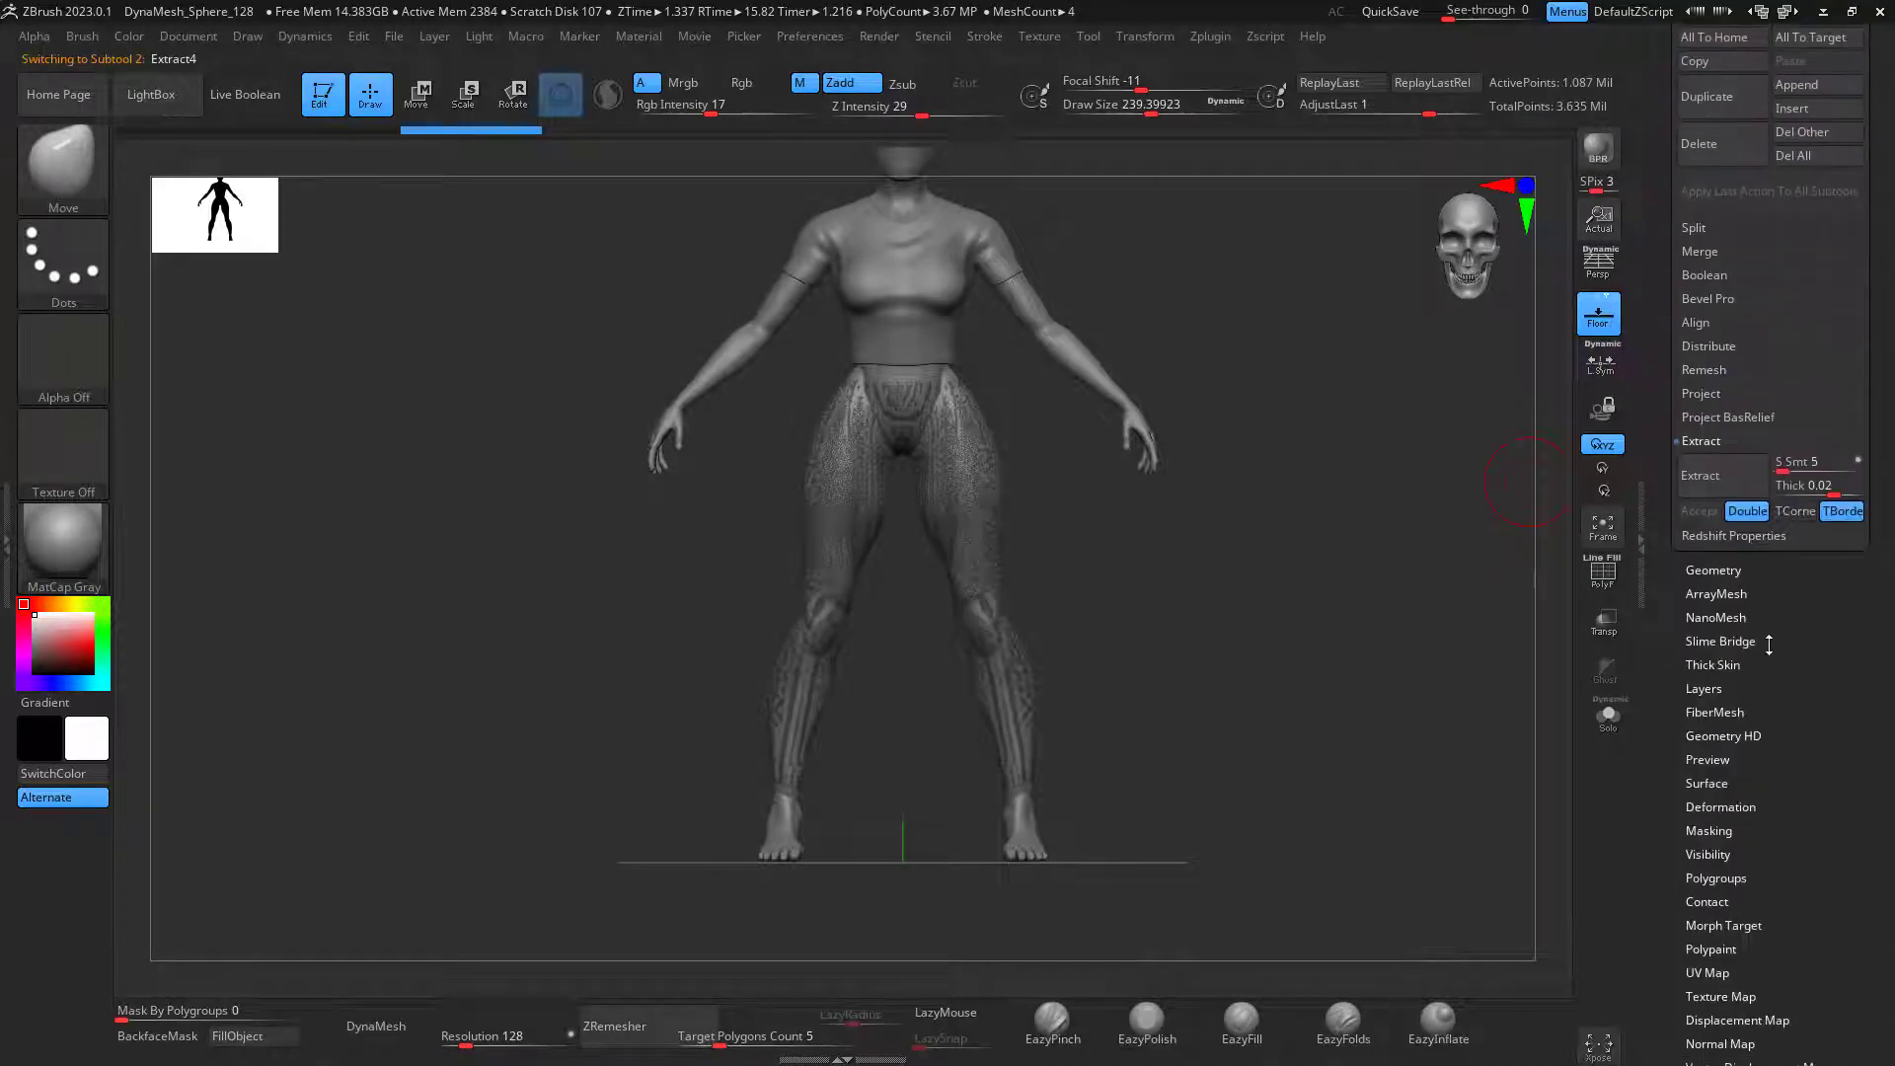
{"action": "left_click", "coordinate": [1713, 569]}
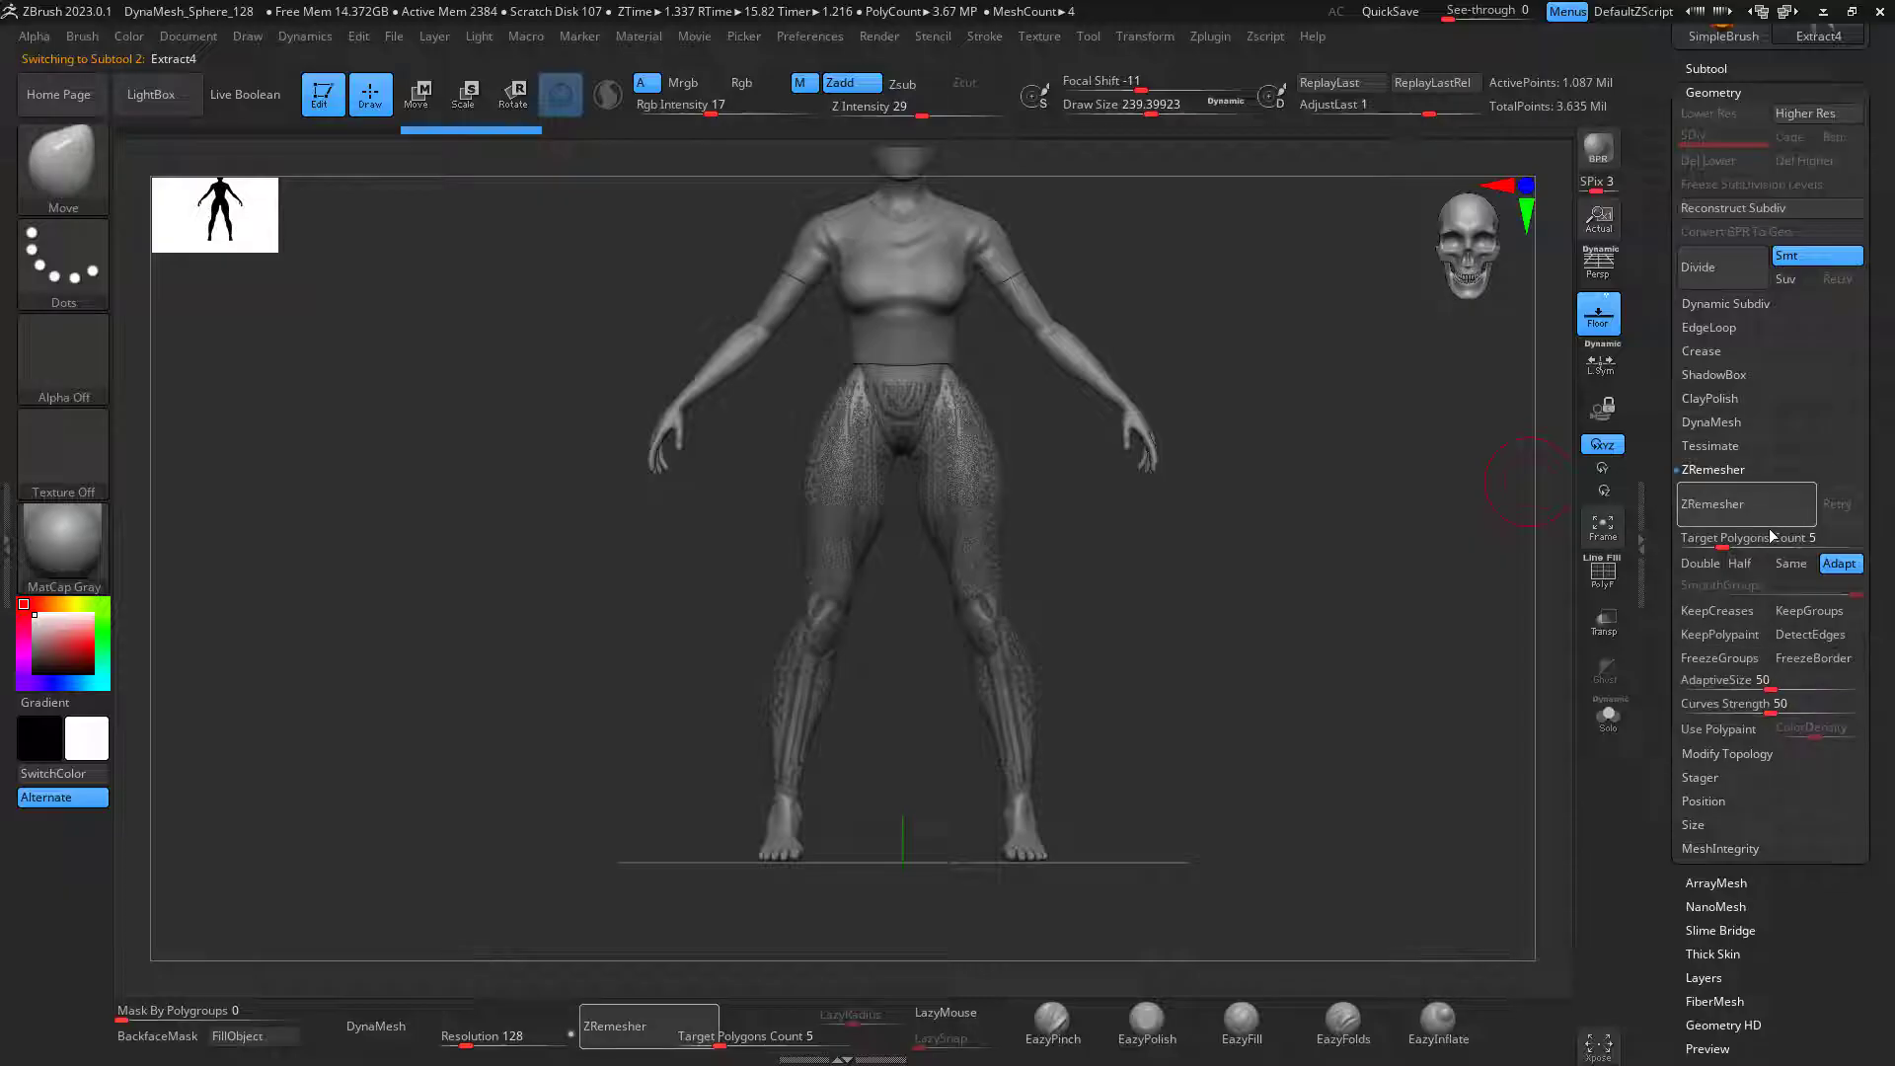
{"action": "left_click_drag", "start_coordinate": [1770, 529], "coordinate": [1751, 530]}
{"action": "left_click", "coordinate": [1751, 514]}
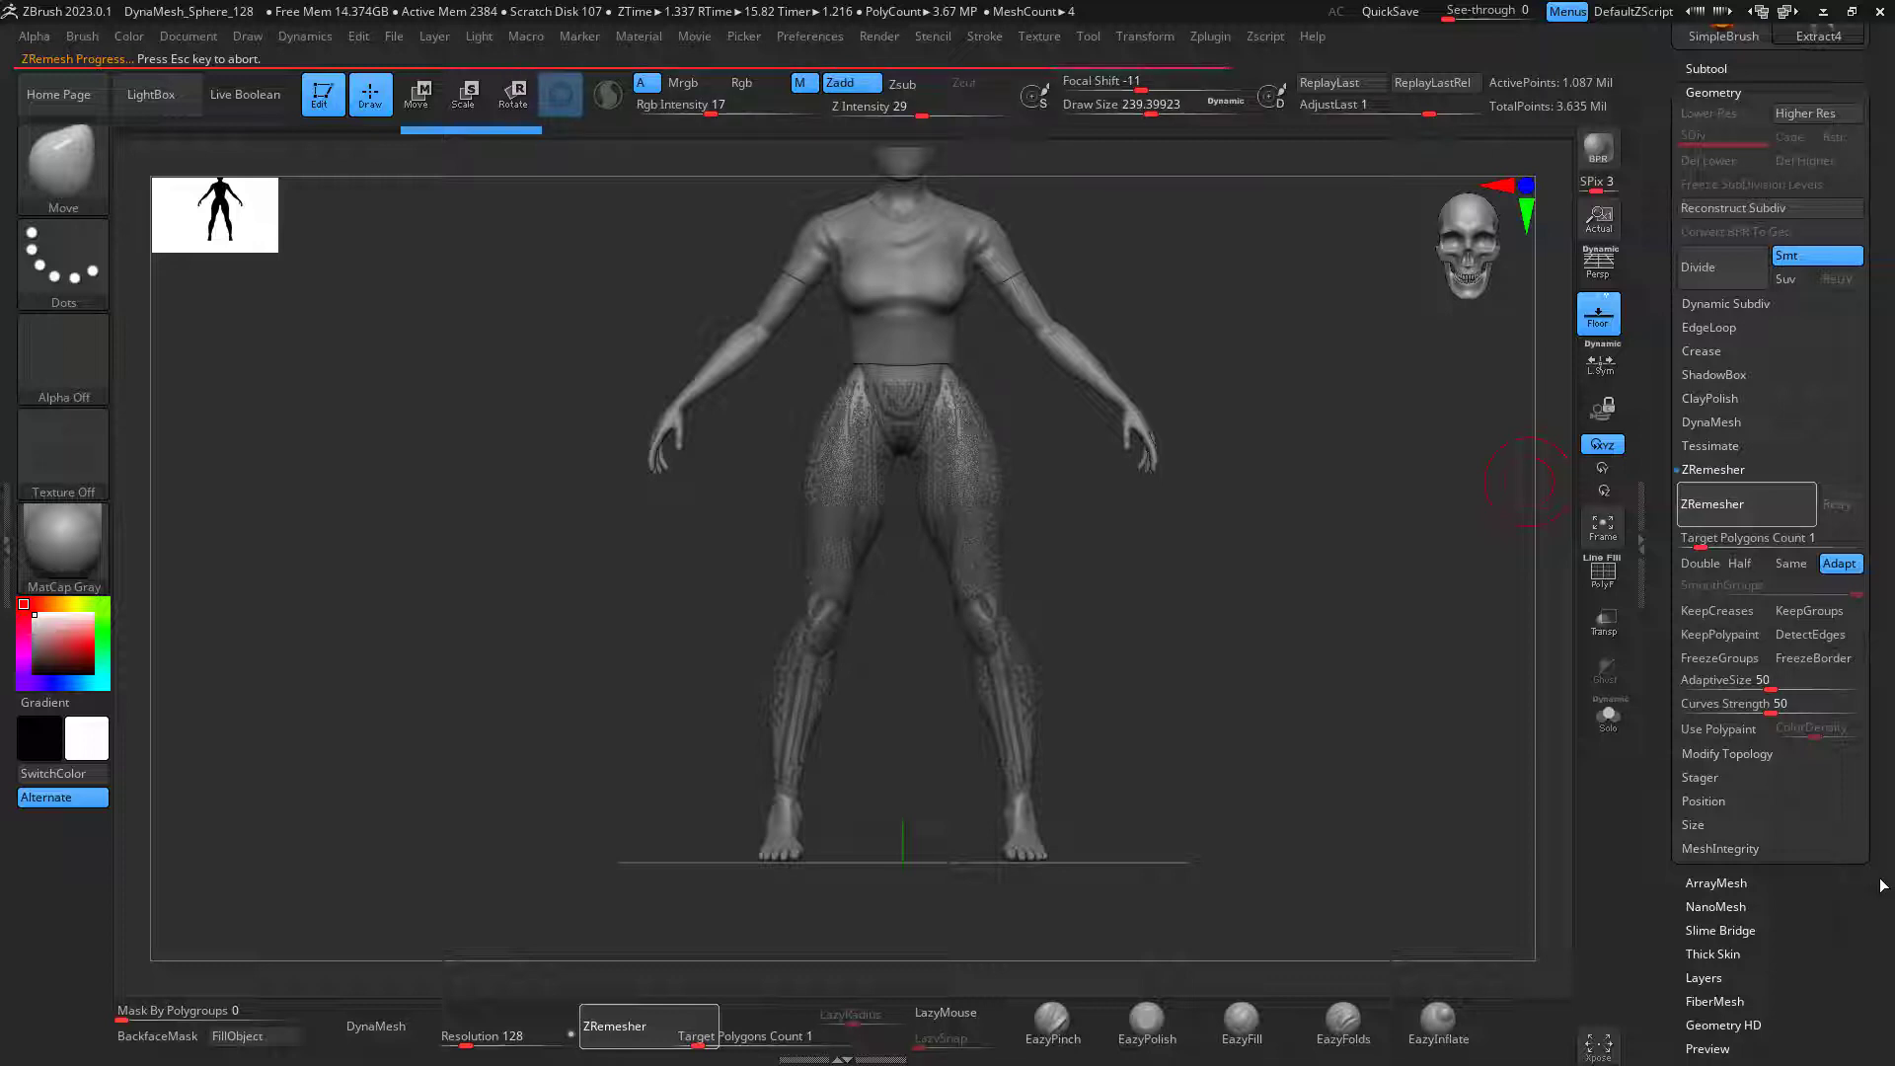
{"action": "scroll", "coordinate": [1882, 873], "scroll_direction": "down", "scroll_amount": 5}
{"action": "left_click_drag", "start_coordinate": [1881, 855], "coordinate": [1881, 876]}
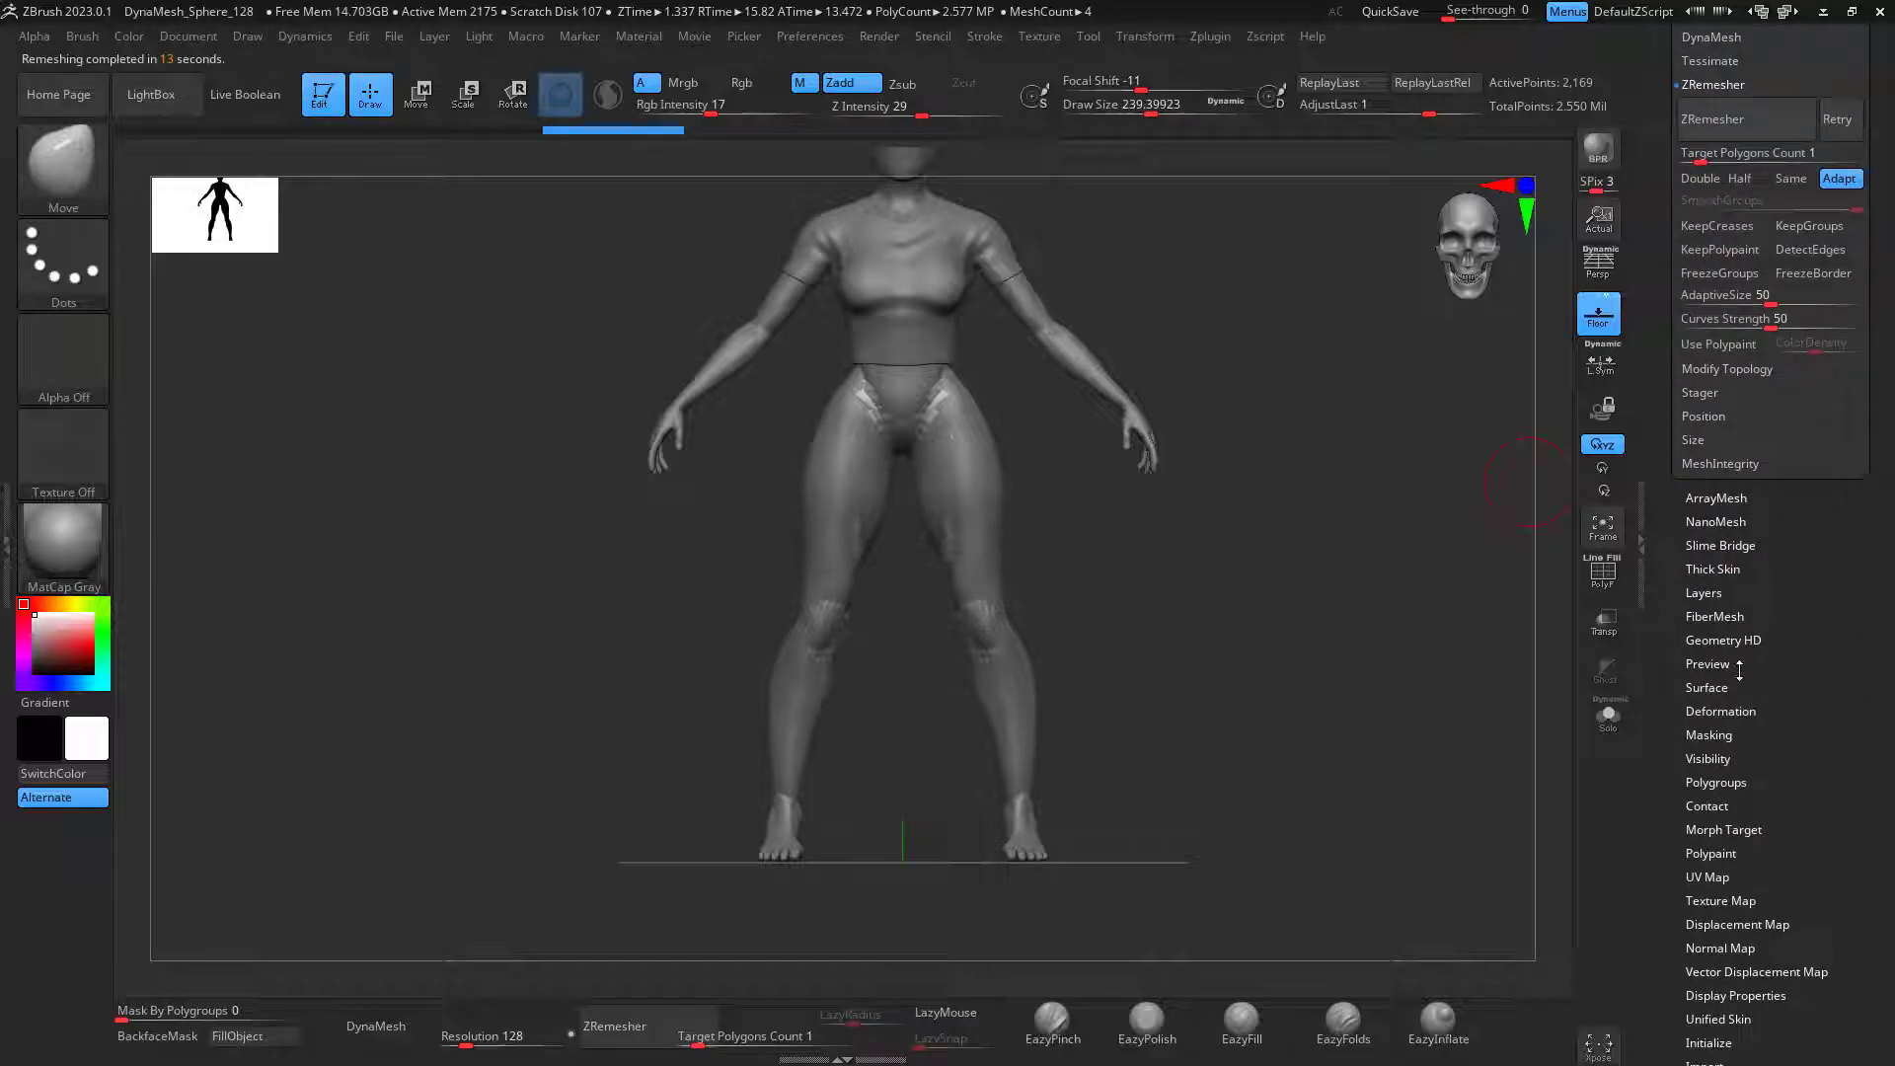
Step: Polish the trousers mesh by features and extrude its whole surface outward off the legs with the ZModeler brush
{"action": "left_click", "coordinate": [1722, 710]}
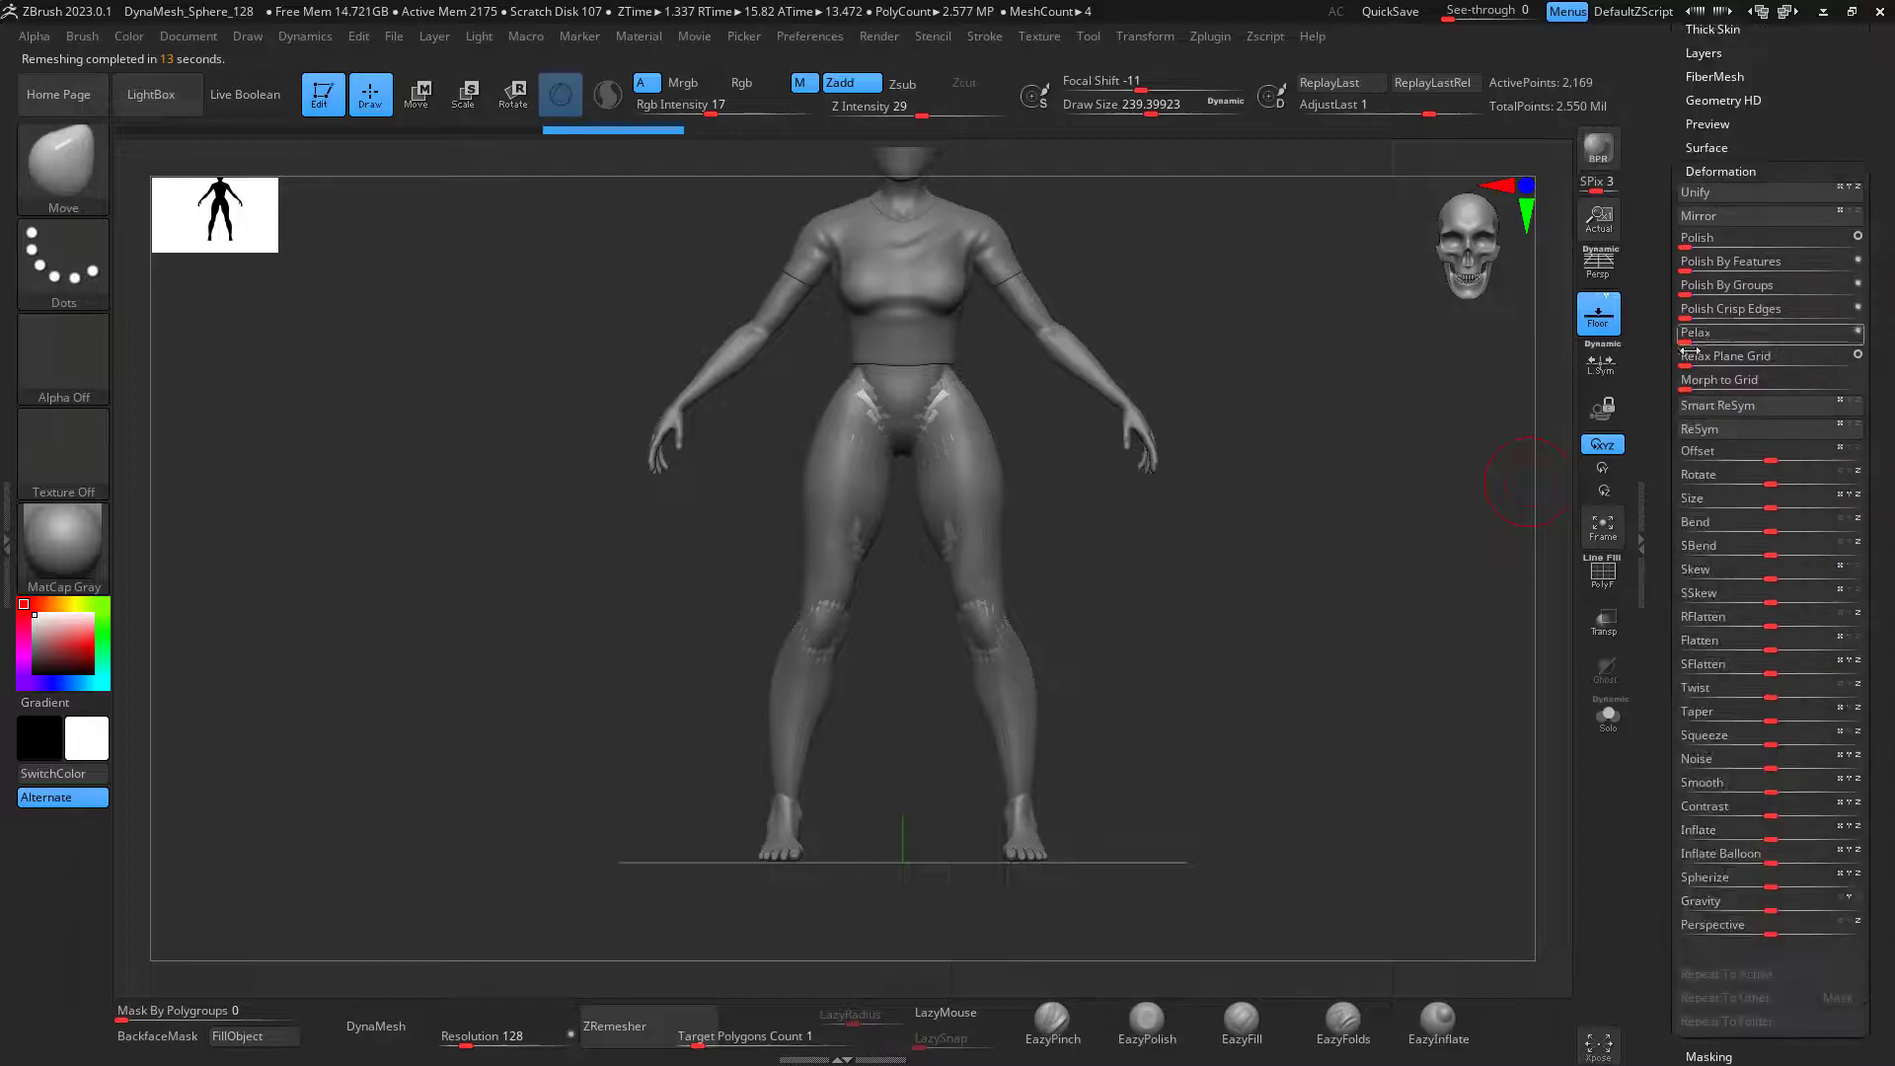
{"action": "left_click", "coordinate": [1684, 262]}
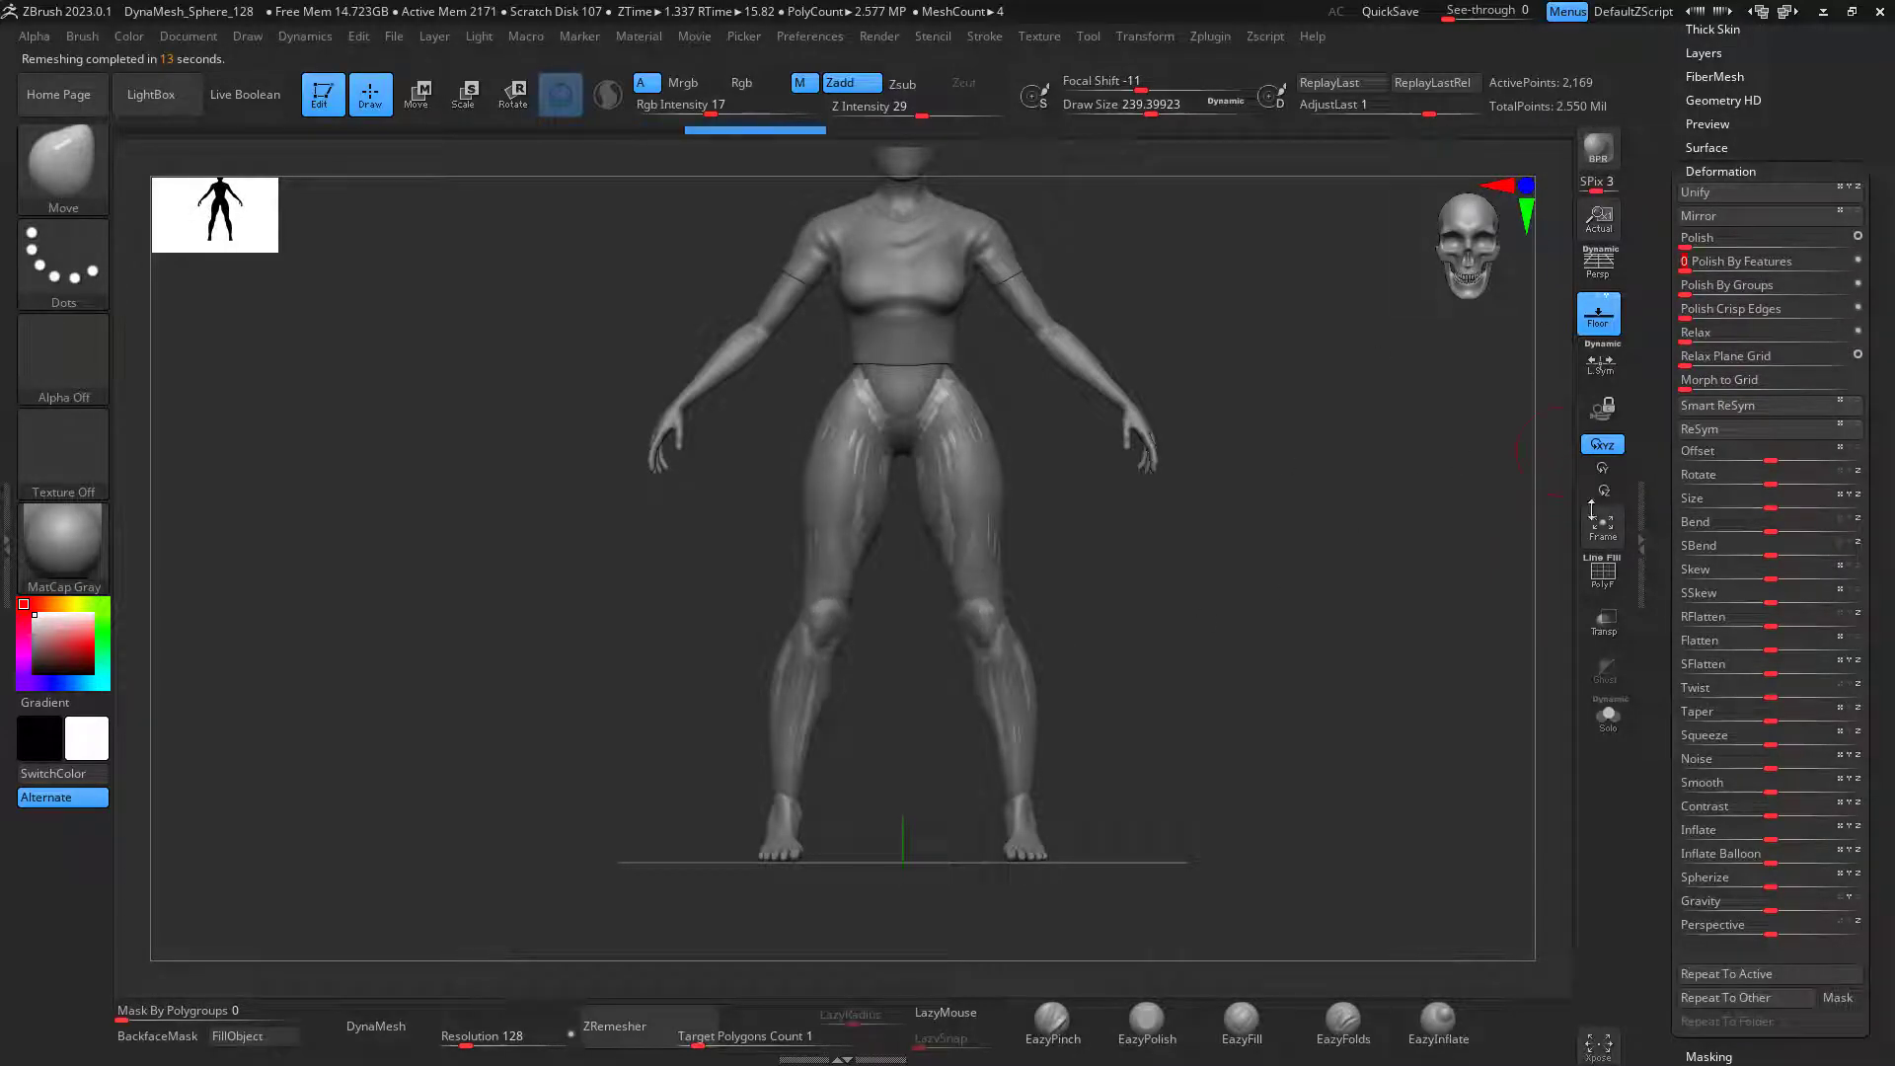
{"action": "left_click_drag", "start_coordinate": [1300, 636], "coordinate": [1318, 479]}
{"action": "key", "text": "b"}
{"action": "key", "text": "z"}
{"action": "key", "text": "m"}
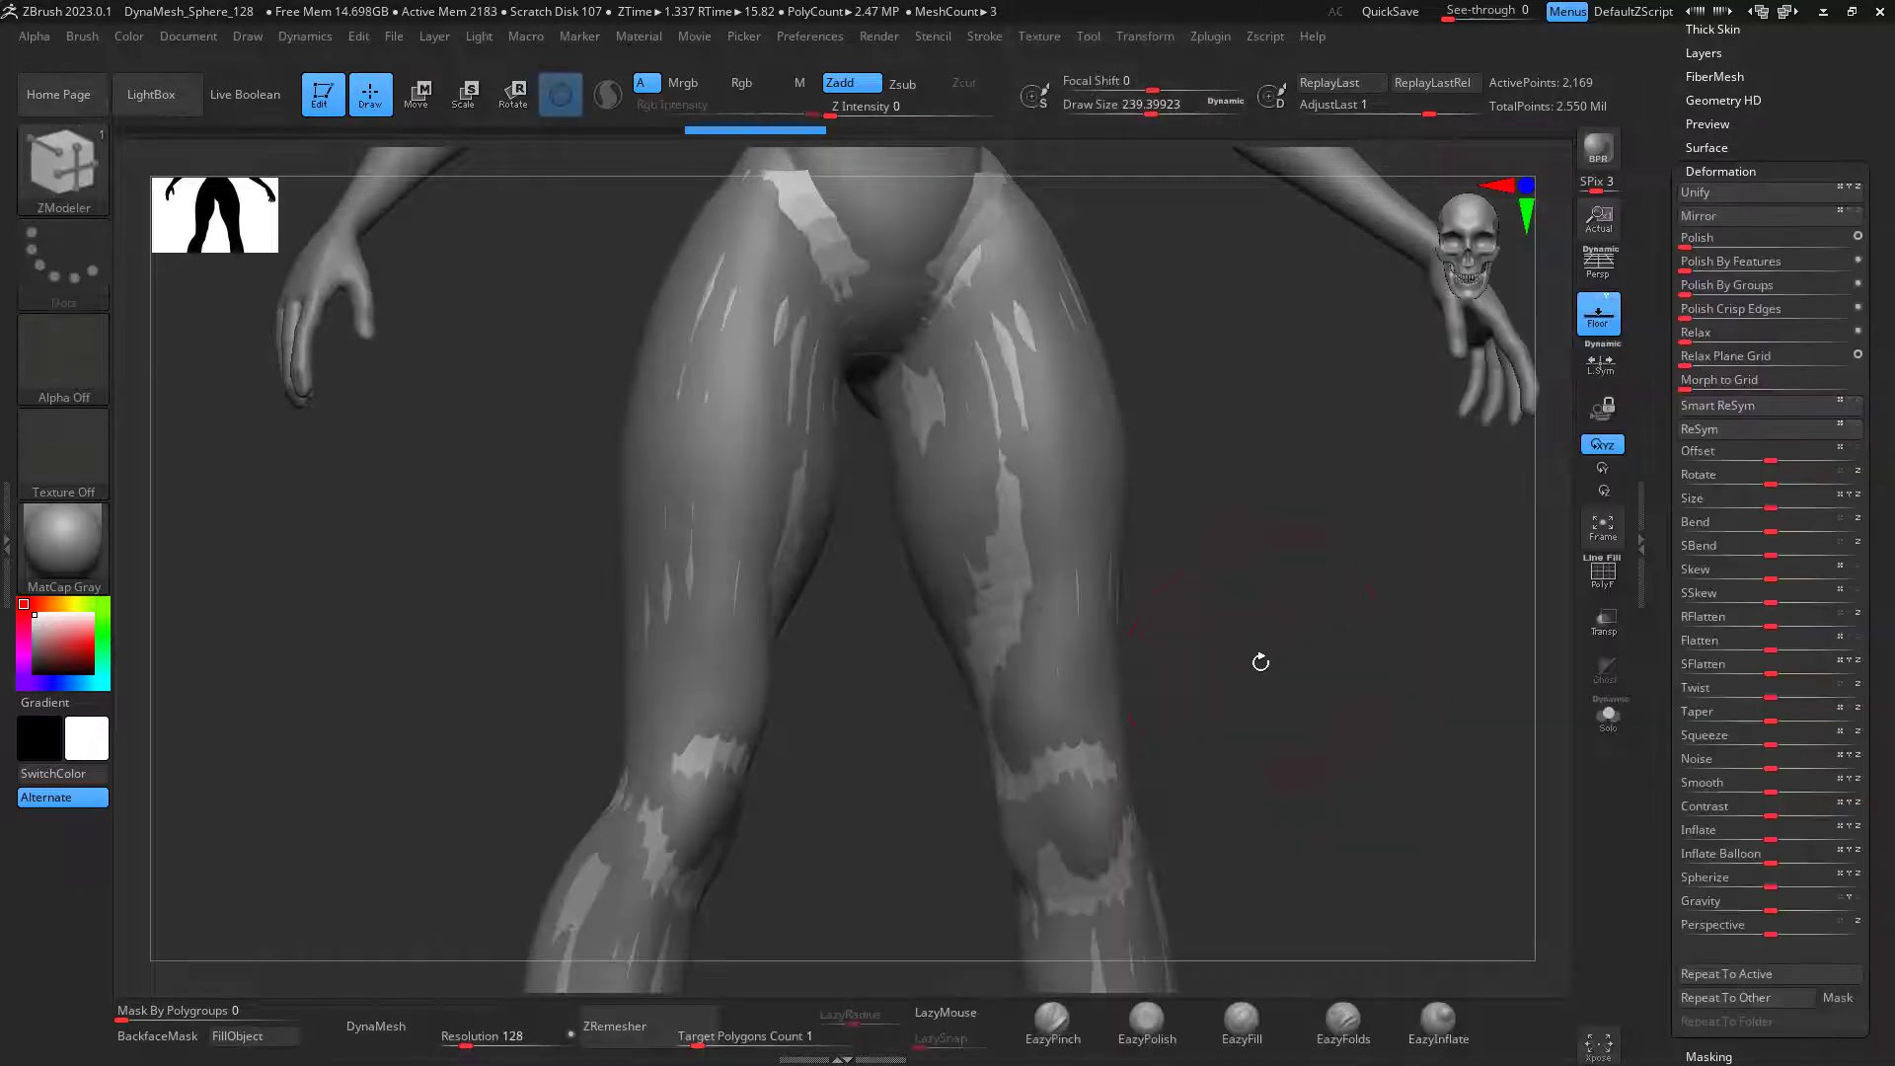
{"action": "left_click", "coordinate": [1014, 569]}
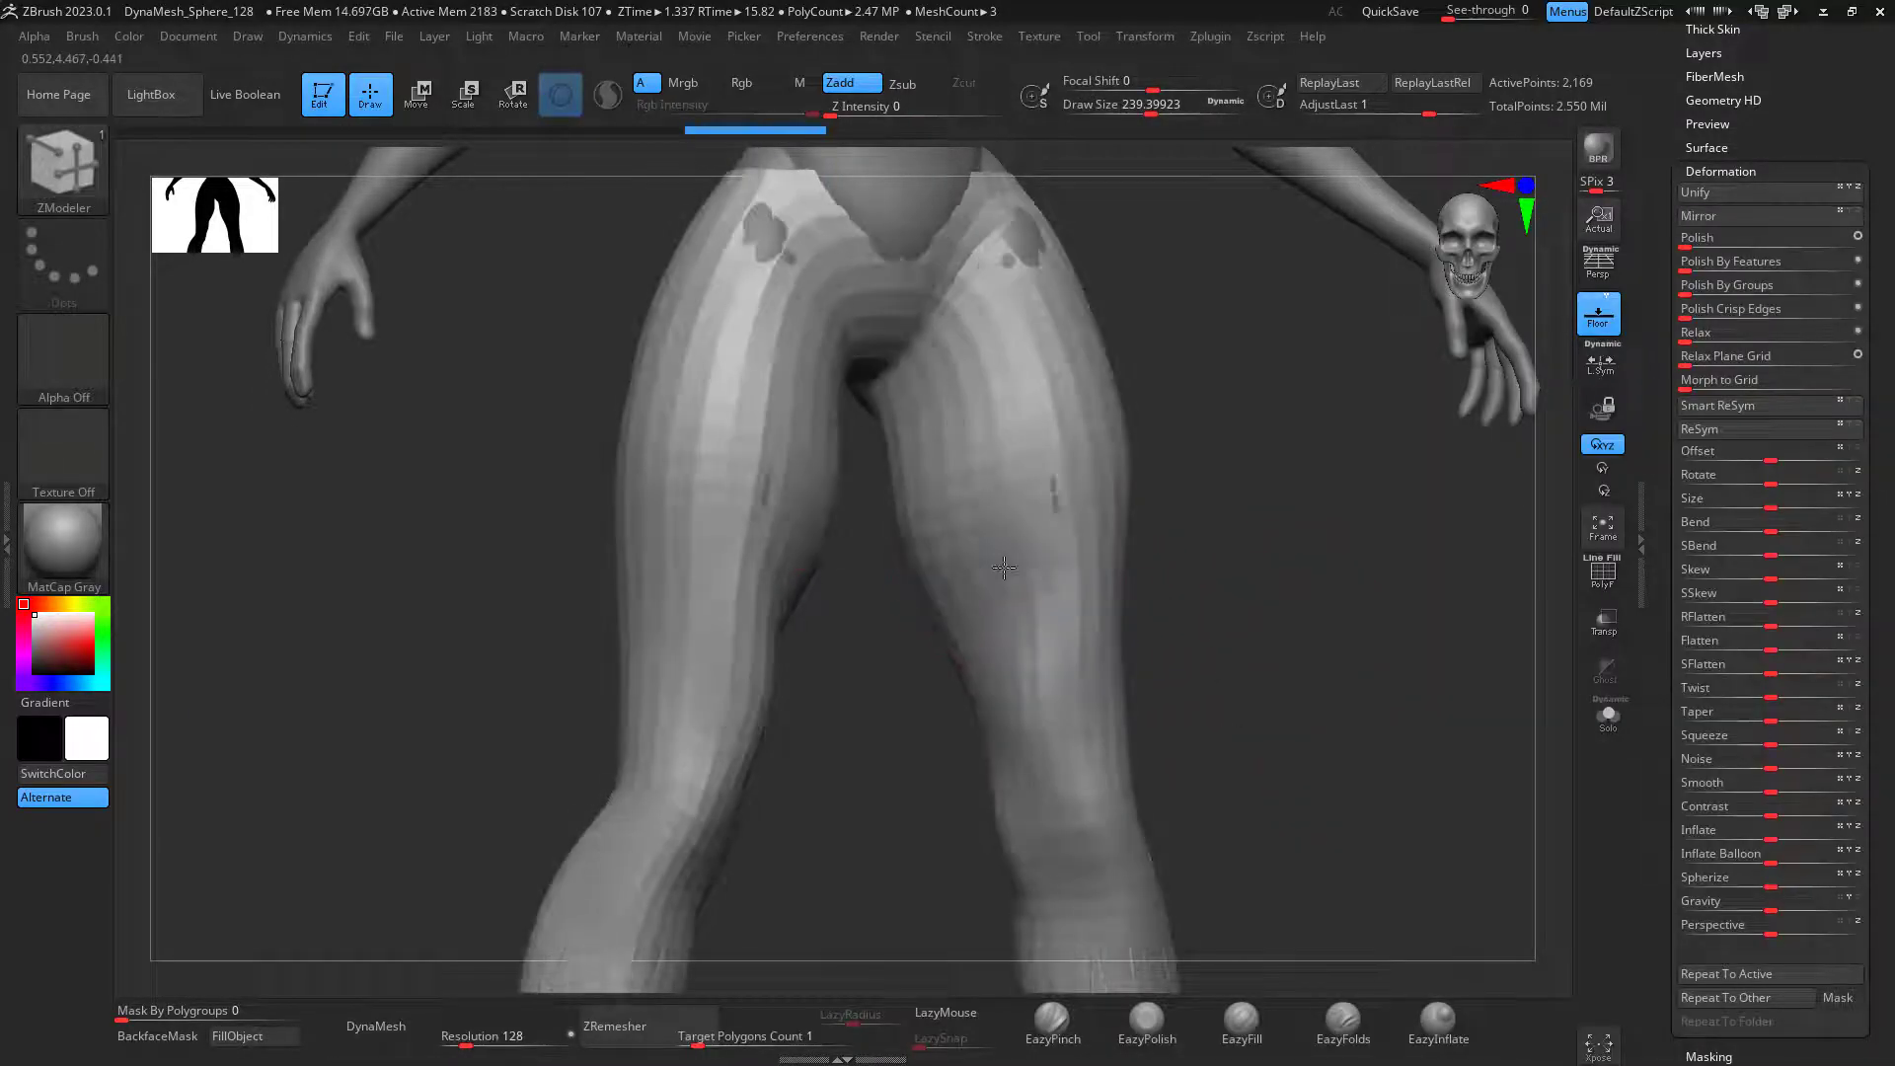
Step: Reshape the trousers around the thigh with the Move brush at a draw size of about 379
{"action": "left_click_drag", "start_coordinate": [1234, 770], "coordinate": [1197, 575]}
{"action": "key", "text": "b"}
{"action": "key", "text": "m"}
{"action": "key", "text": "v"}
{"action": "key", "text": "space"}
{"action": "left_click_drag", "start_coordinate": [1066, 545], "coordinate": [1103, 533]}
{"action": "left_click_drag", "start_coordinate": [1223, 599], "coordinate": [1480, 803]}
Step: Subdivide the trousers three times and choose the EazyFolds brush
{"action": "key", "text": "f"}
{"action": "key", "text": "ctrl"}
{"action": "key", "text": "ctrl+d"}
{"action": "key", "text": "ctrl+d"}
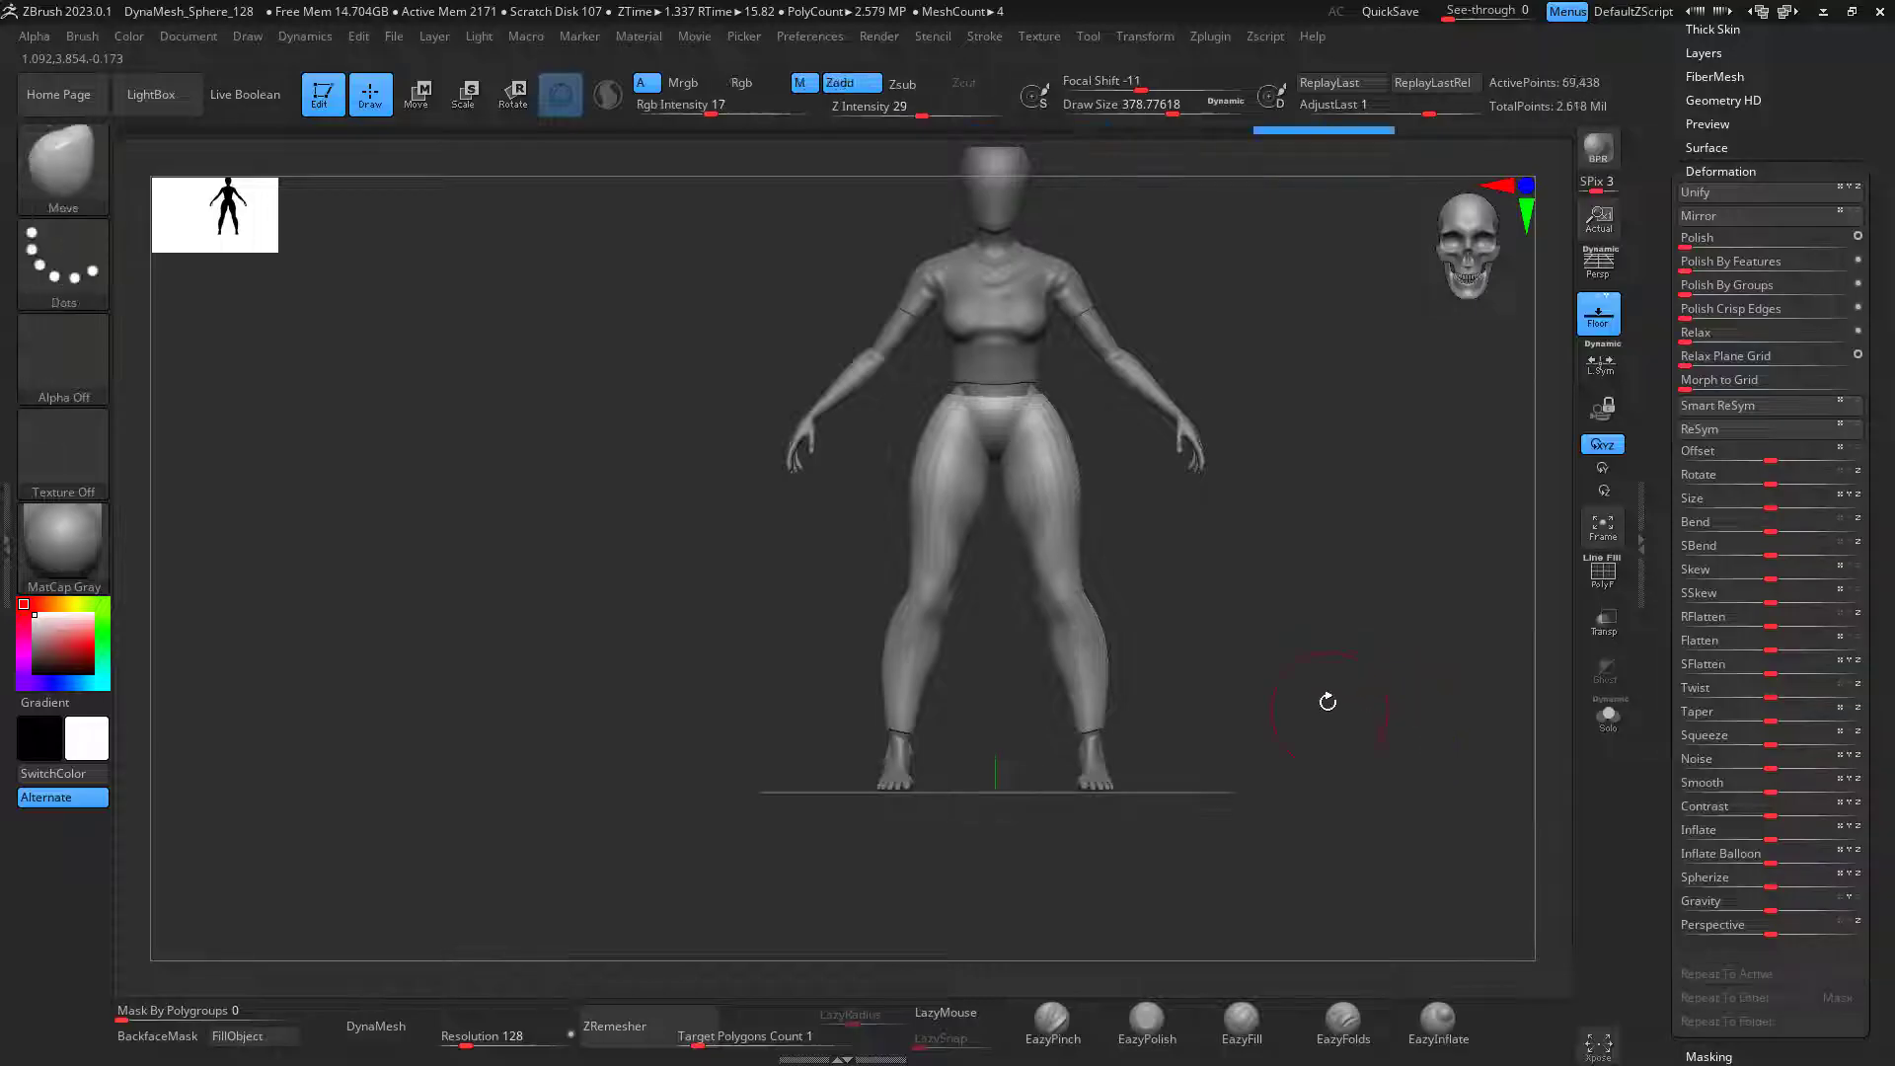
{"action": "mouse_move", "coordinate": [1328, 694]}
{"action": "left_mouse_down", "text": "alt"}
{"action": "mouse_move", "coordinate": [1340, 744]}
{"action": "mouse_move", "coordinate": [1295, 582]}
{"action": "mouse_move", "coordinate": [1231, 744]}
{"action": "mouse_move", "coordinate": [1349, 715]}
{"action": "mouse_move", "coordinate": [1344, 732]}
{"action": "left_mouse_up", "text": "alt"}
{"action": "left_click", "coordinate": [1343, 1022]}
{"action": "key", "text": "ctrl"}
{"action": "key", "text": "ctrl+d"}
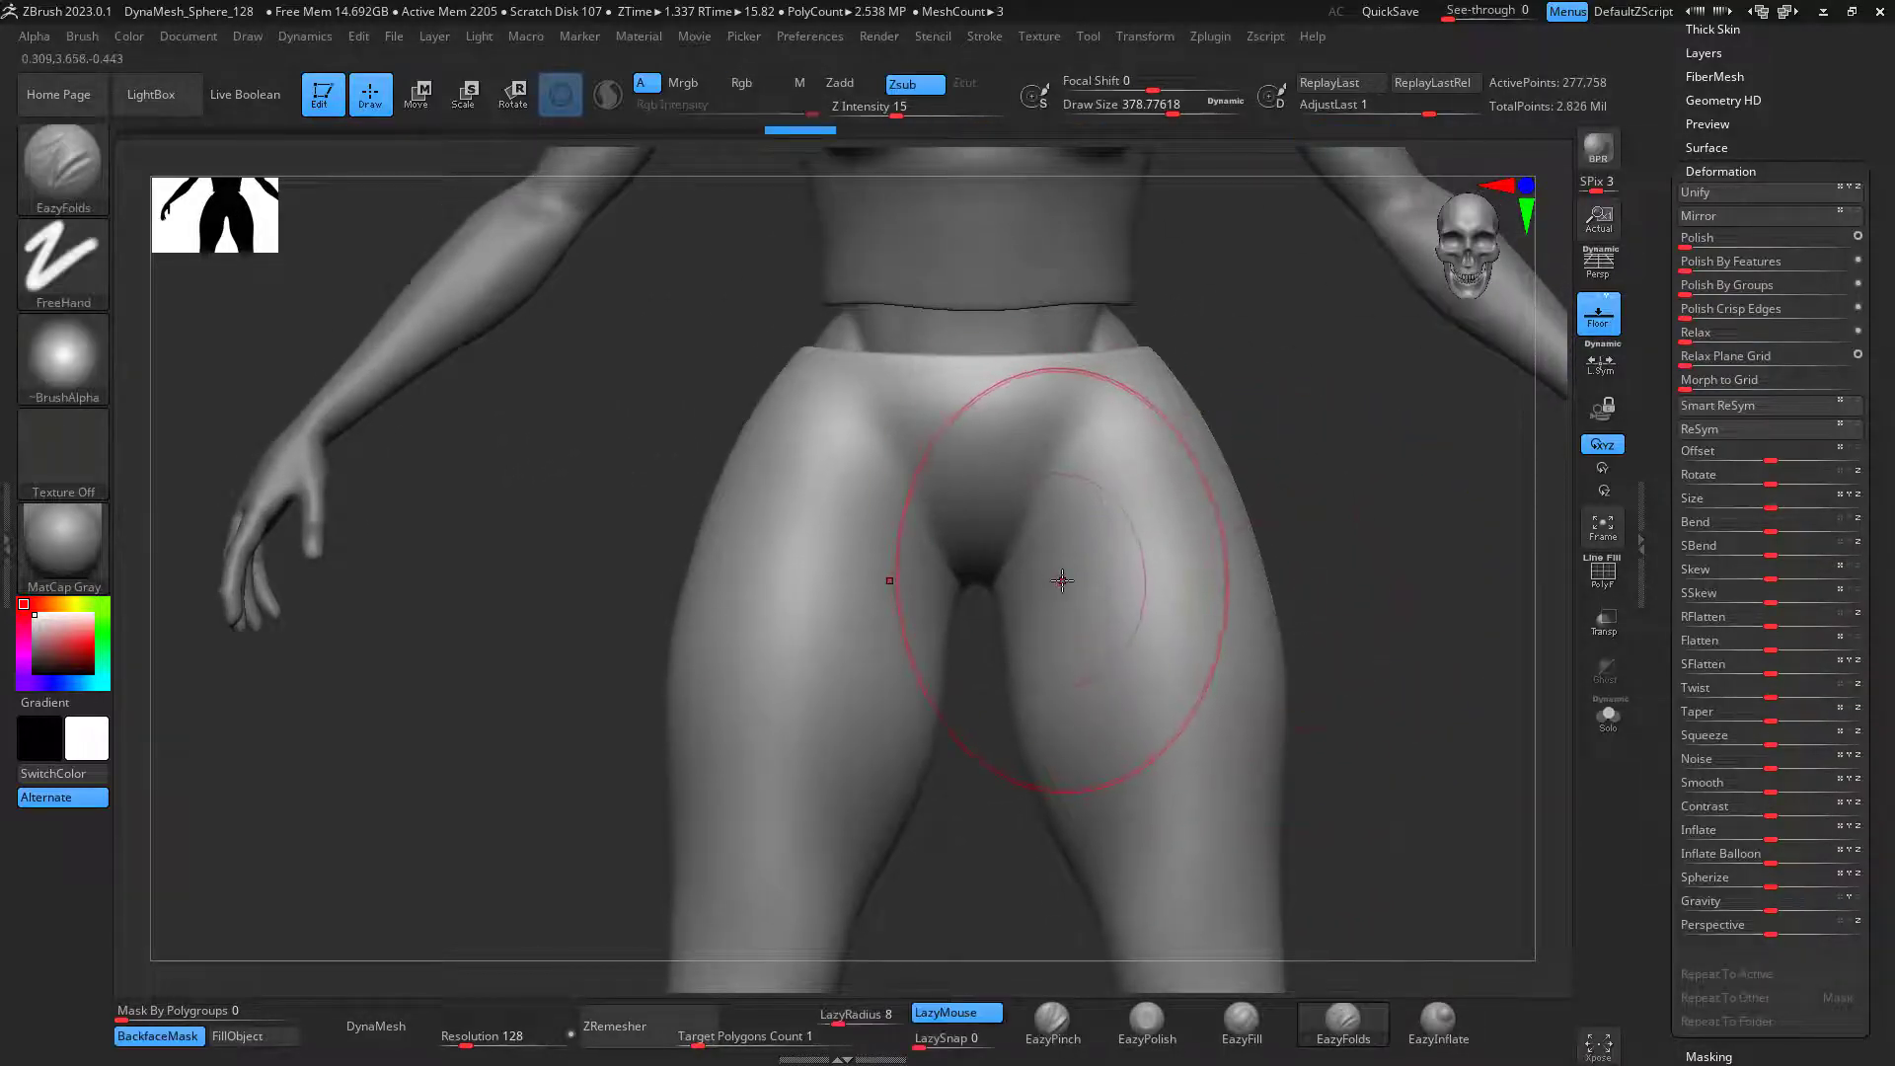
Step: Sculpt fabric folds radiating from the crotch towards the hips with the EazyFolds brush at a draw size of about 149
{"action": "key", "text": "space"}
{"action": "left_click_drag", "start_coordinate": [1014, 647], "coordinate": [991, 632]}
{"action": "key", "text": "space"}
{"action": "mouse_move", "coordinate": [1053, 565]}
{"action": "left_mouse_down"}
{"action": "mouse_move", "coordinate": [1033, 563]}
{"action": "mouse_move", "coordinate": [1182, 459]}
{"action": "left_mouse_up"}
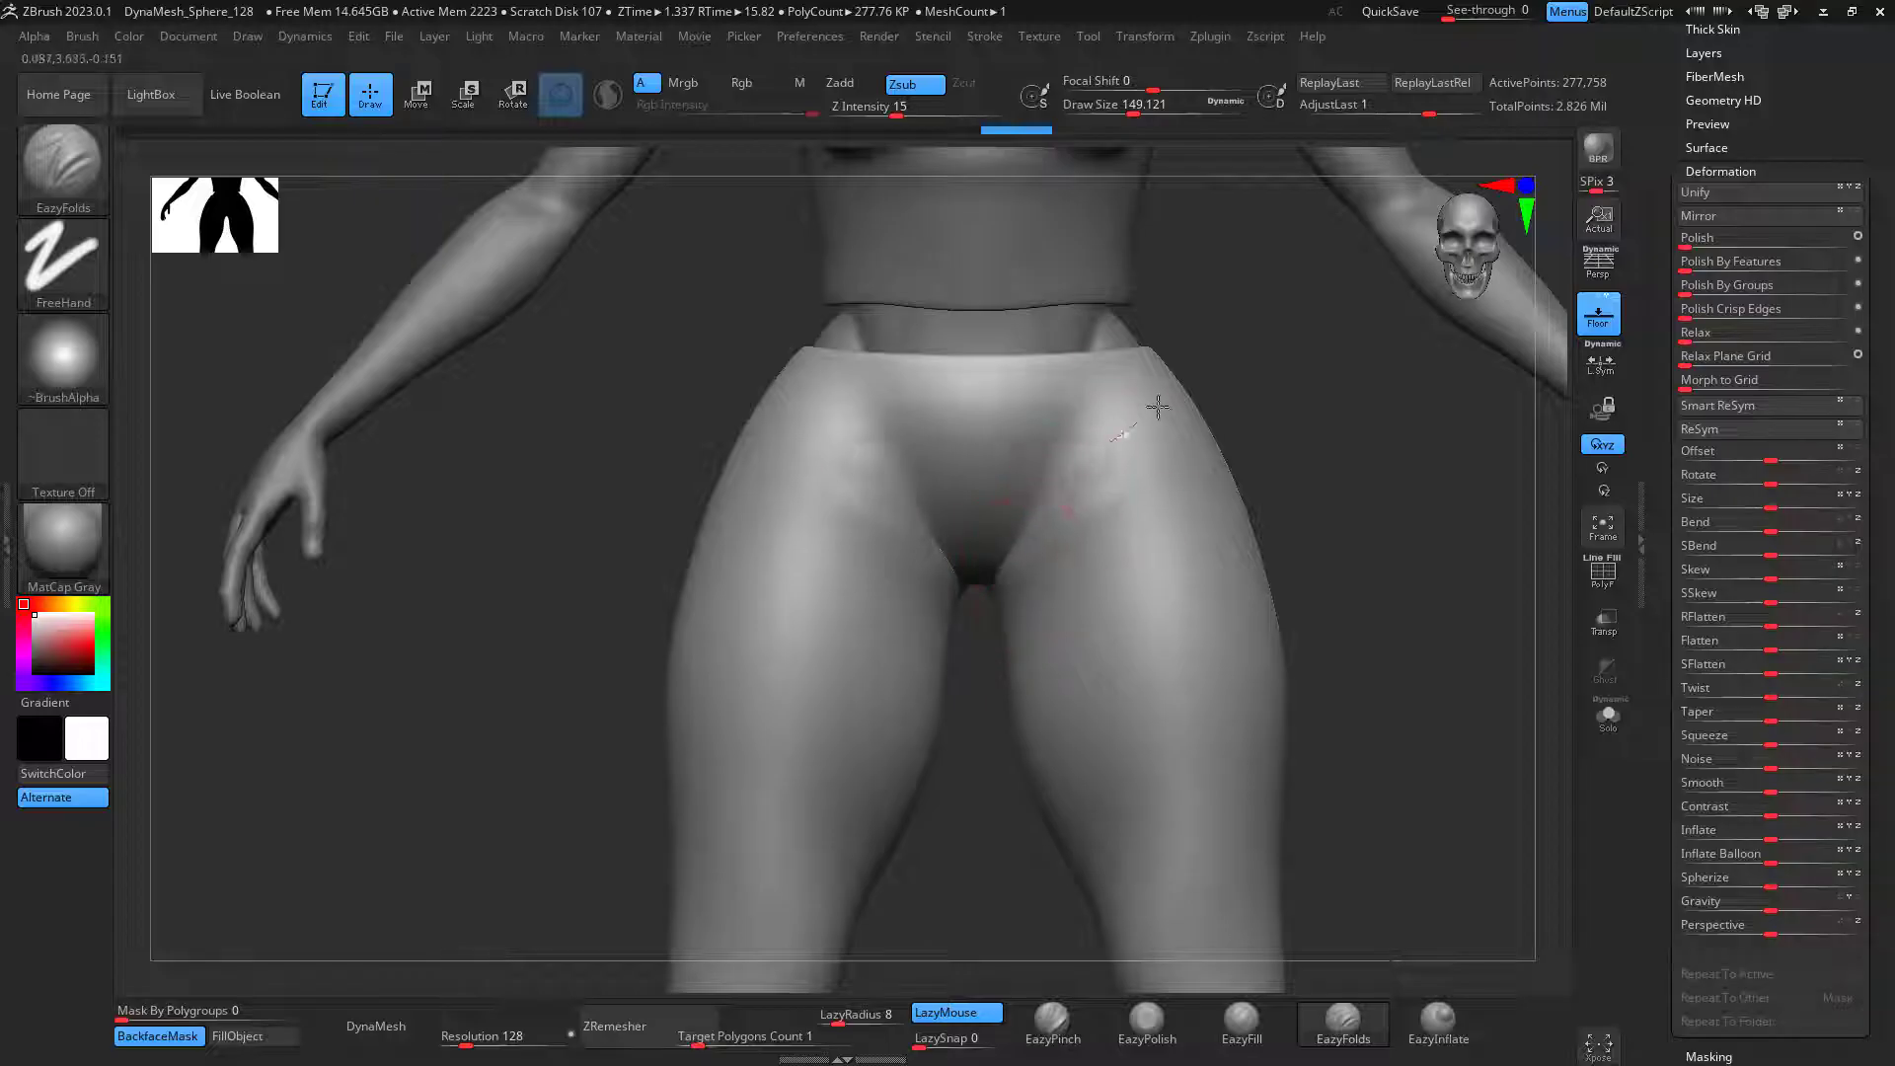
{"action": "left_click_drag", "start_coordinate": [1042, 519], "coordinate": [1138, 446]}
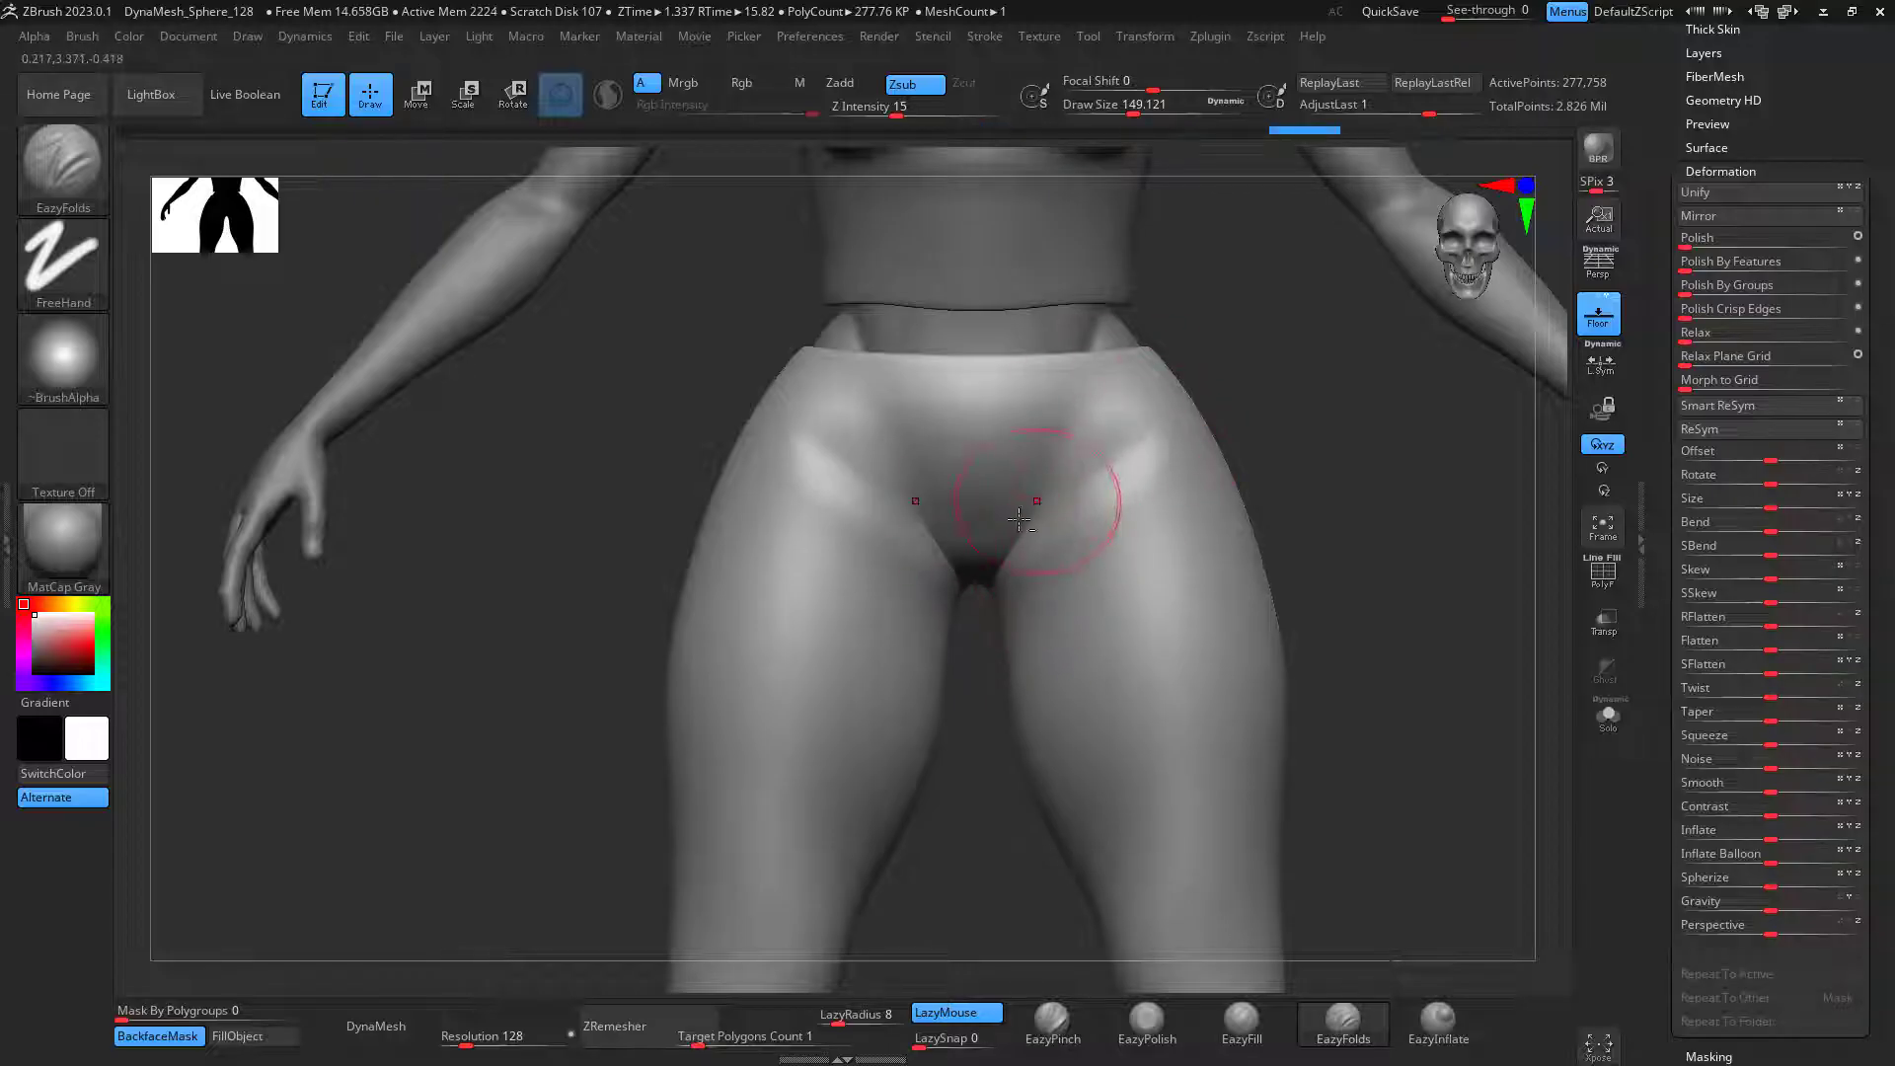
{"action": "left_click_drag", "start_coordinate": [1010, 533], "coordinate": [1013, 590]}
{"action": "left_click_drag", "start_coordinate": [1072, 514], "coordinate": [1174, 459]}
{"action": "mouse_move", "coordinate": [1036, 578]}
{"action": "left_mouse_down"}
{"action": "mouse_move", "coordinate": [1210, 491]}
{"action": "mouse_move", "coordinate": [1194, 511]}
{"action": "left_mouse_up"}
{"action": "left_click_drag", "start_coordinate": [1361, 638], "coordinate": [1406, 504], "text": "alt"}
{"action": "left_click_drag", "start_coordinate": [1424, 838], "coordinate": [1408, 666], "text": "alt"}
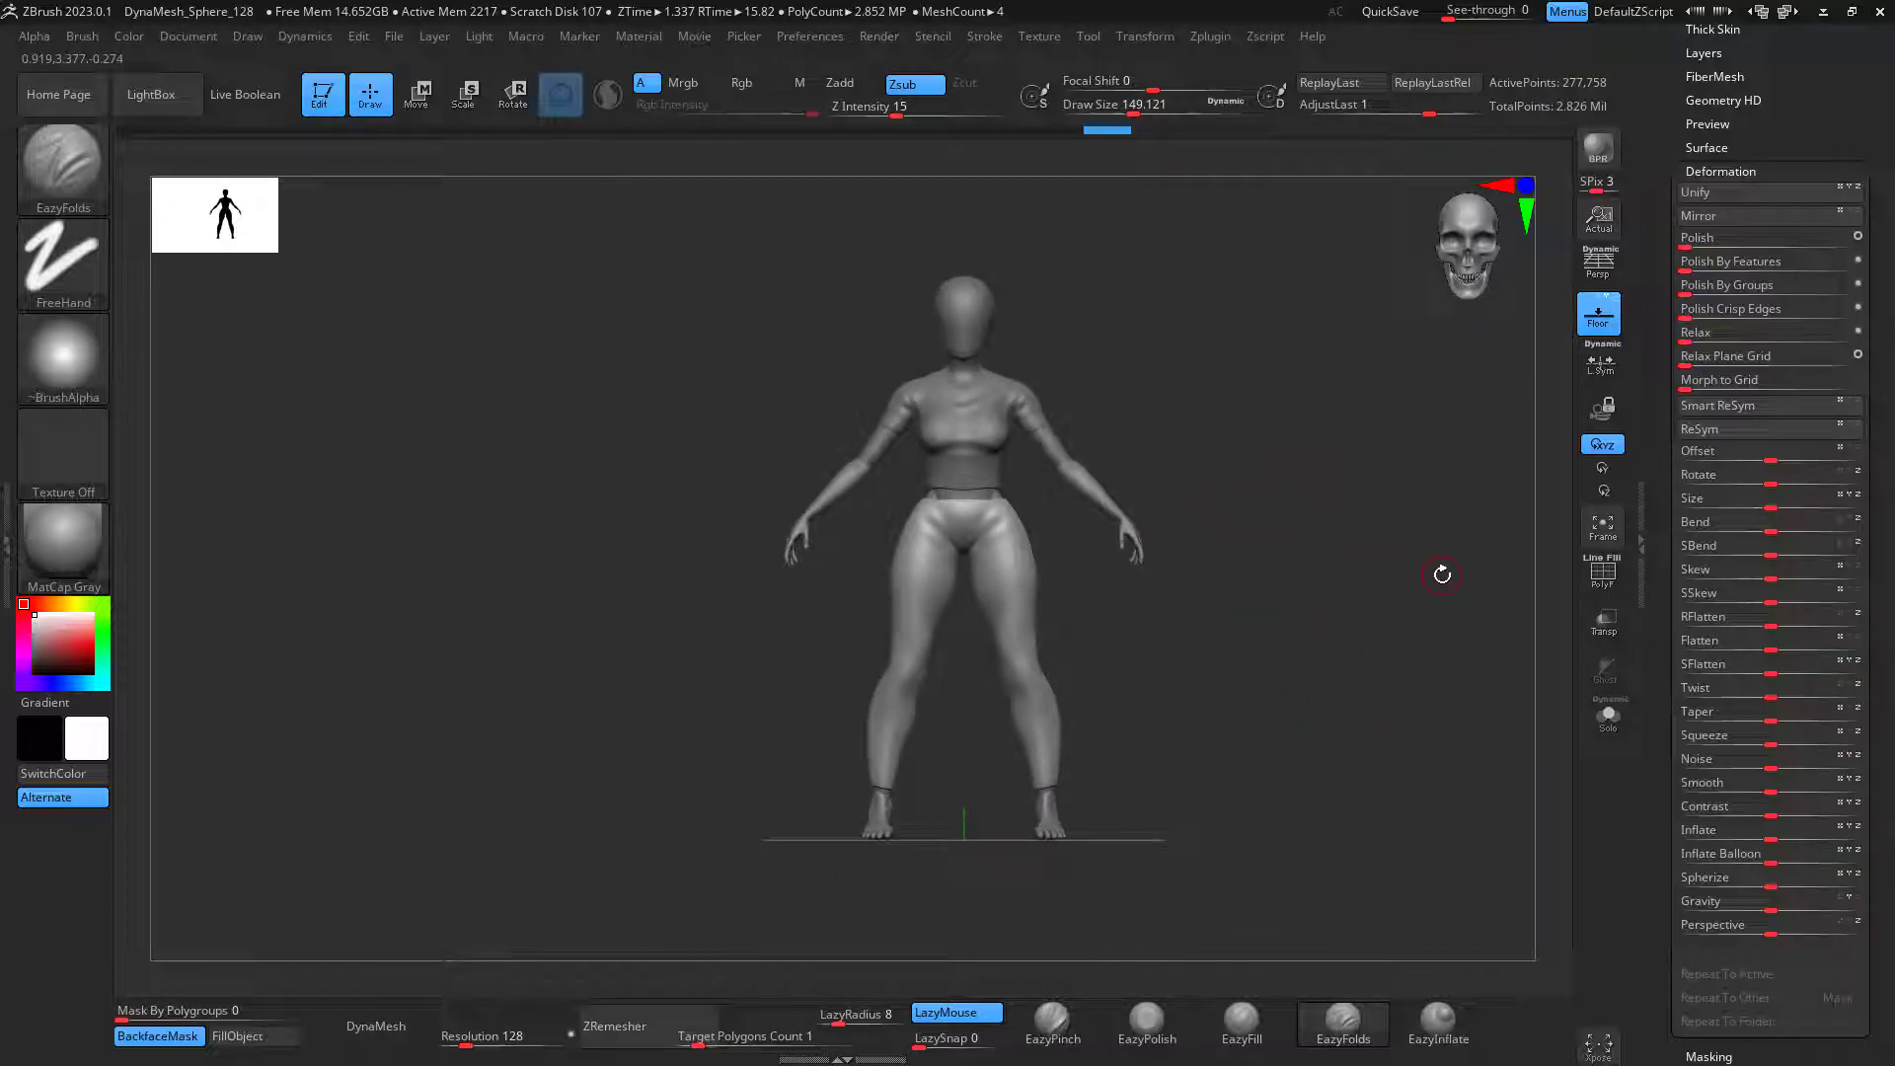